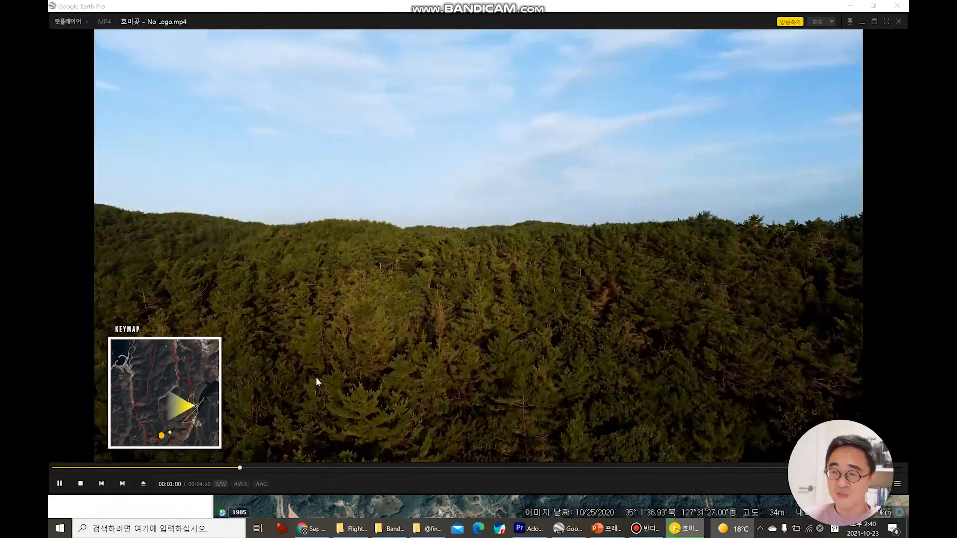
Pause the sample drone video, switch to Google Earth Pro and frame the map on the yellow flight track
{"action": "left_click", "coordinate": [870, 52]}
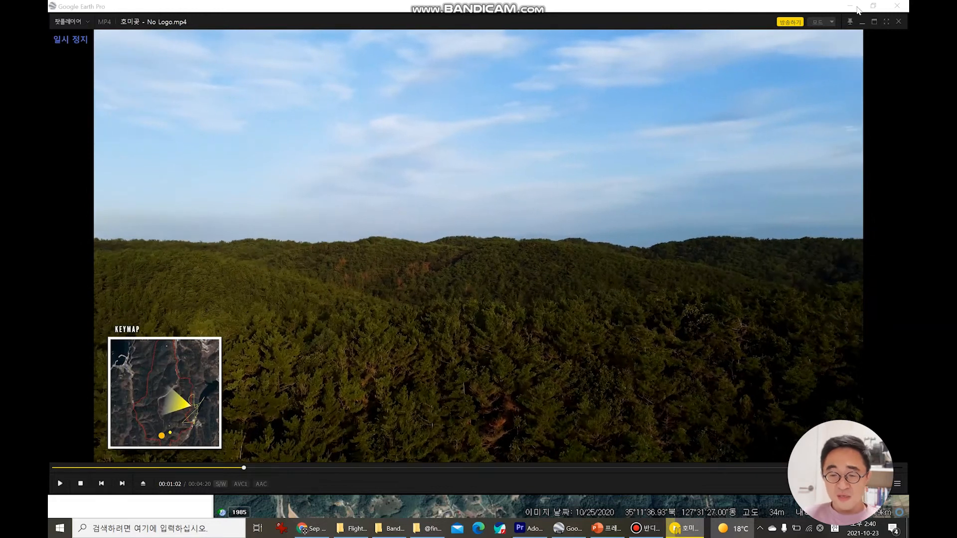
{"action": "left_click", "coordinate": [862, 22]}
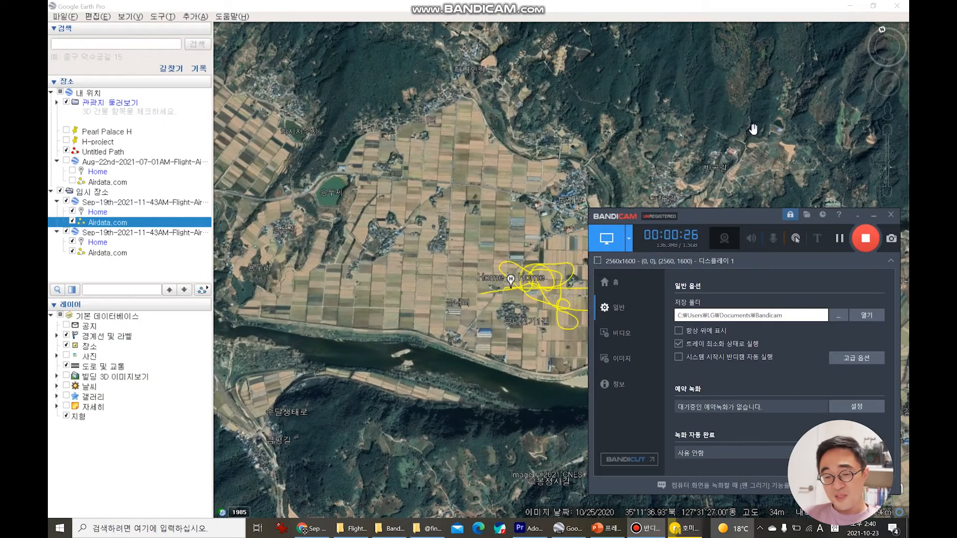
{"action": "left_click", "coordinate": [593, 347]}
{"action": "scroll", "coordinate": [593, 346], "scroll_direction": "down", "scroll_amount": 5}
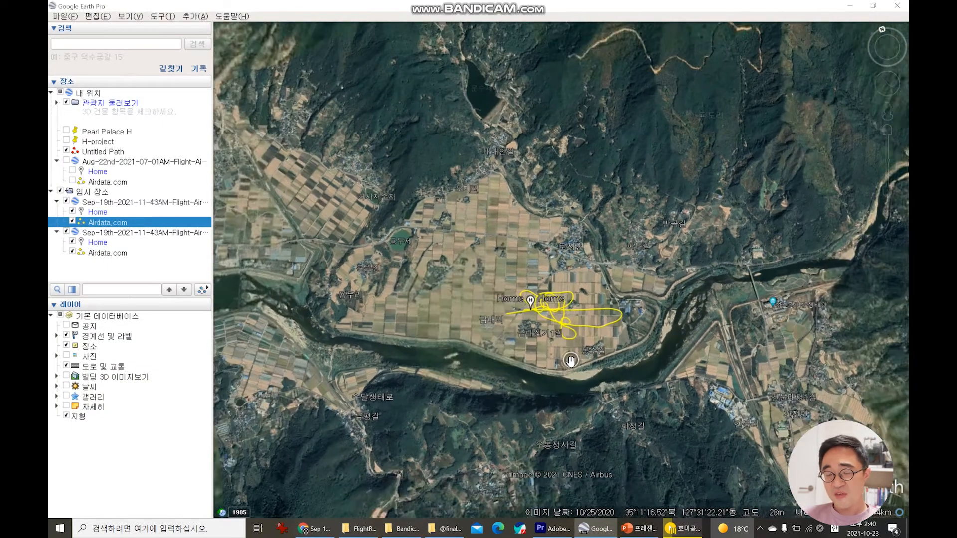
{"action": "scroll", "coordinate": [554, 327], "scroll_direction": "up", "scroll_amount": 5}
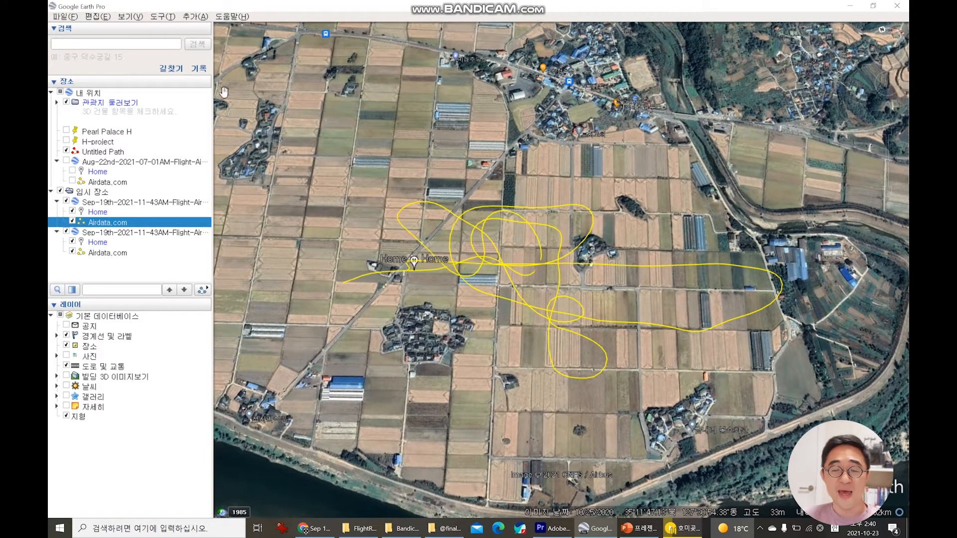
Add a new path tracing a closed site boundary around the flight track, along the riverbank, over the hills and back along the village road
{"action": "left_click", "coordinate": [171, 17]}
{"action": "left_click", "coordinate": [190, 18]}
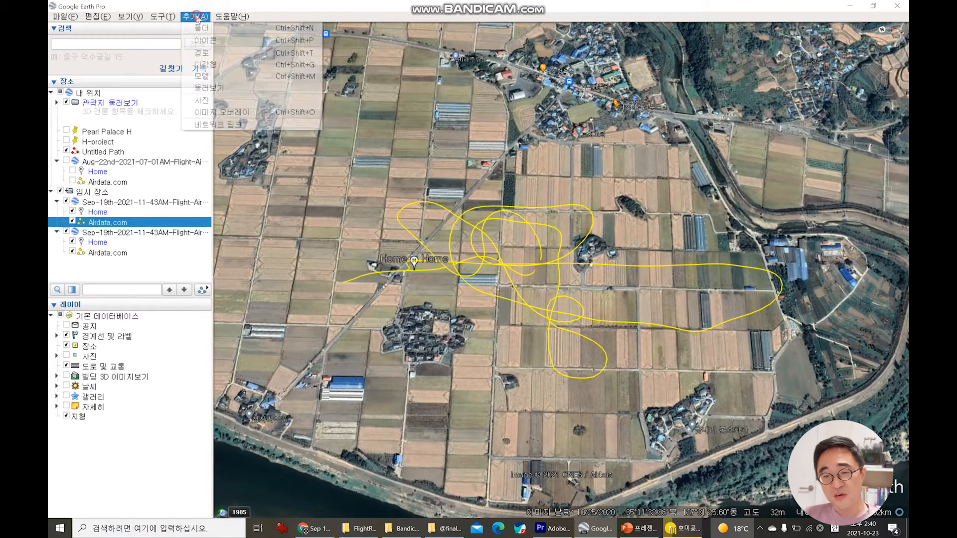
{"action": "left_click", "coordinate": [194, 16]}
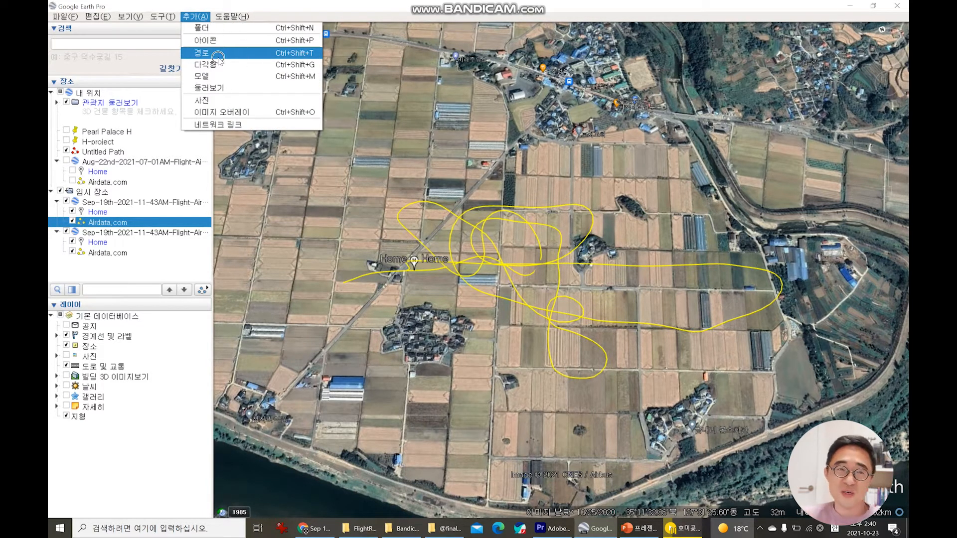
{"action": "left_click", "coordinate": [219, 57]}
{"action": "left_click", "coordinate": [227, 130]}
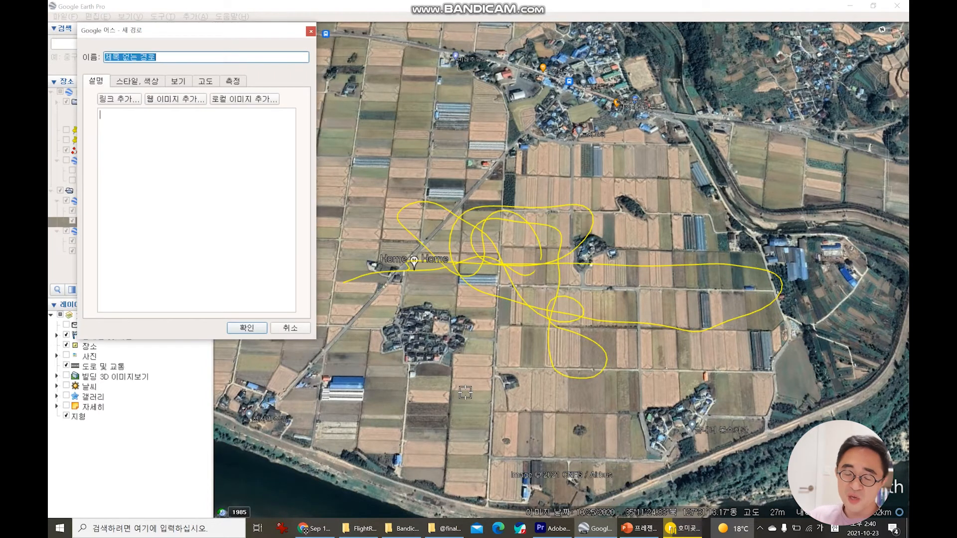
{"action": "scroll", "coordinate": [534, 367], "scroll_direction": "down", "scroll_amount": 3}
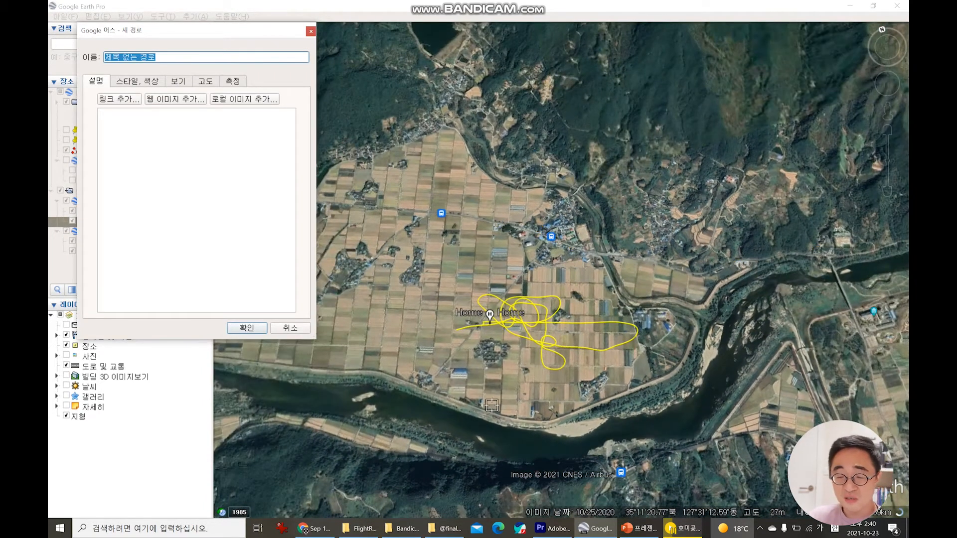
{"action": "left_click", "coordinate": [407, 388]}
{"action": "left_click", "coordinate": [540, 427]}
{"action": "left_click", "coordinate": [671, 373]}
{"action": "left_click", "coordinate": [697, 328]}
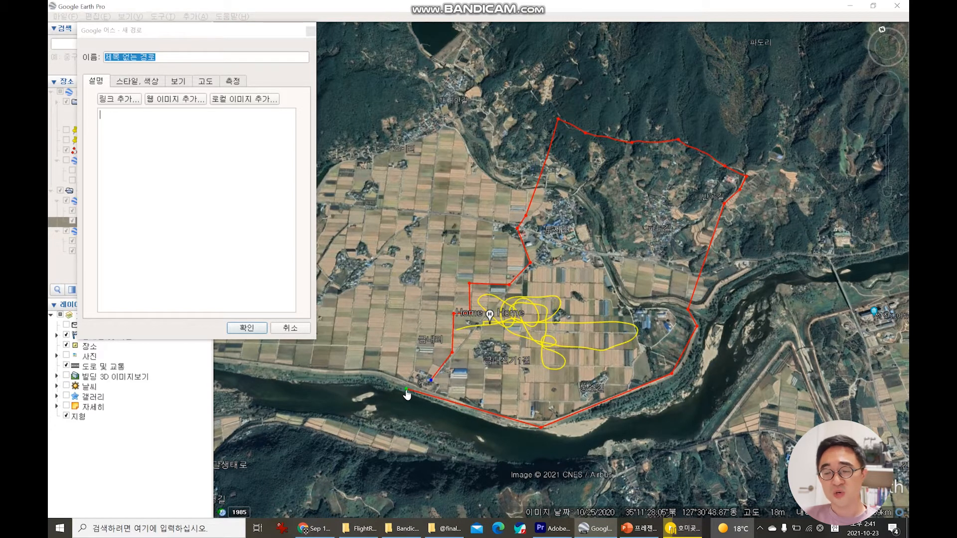
{"action": "scroll", "coordinate": [410, 391], "scroll_direction": "up", "scroll_amount": 5}
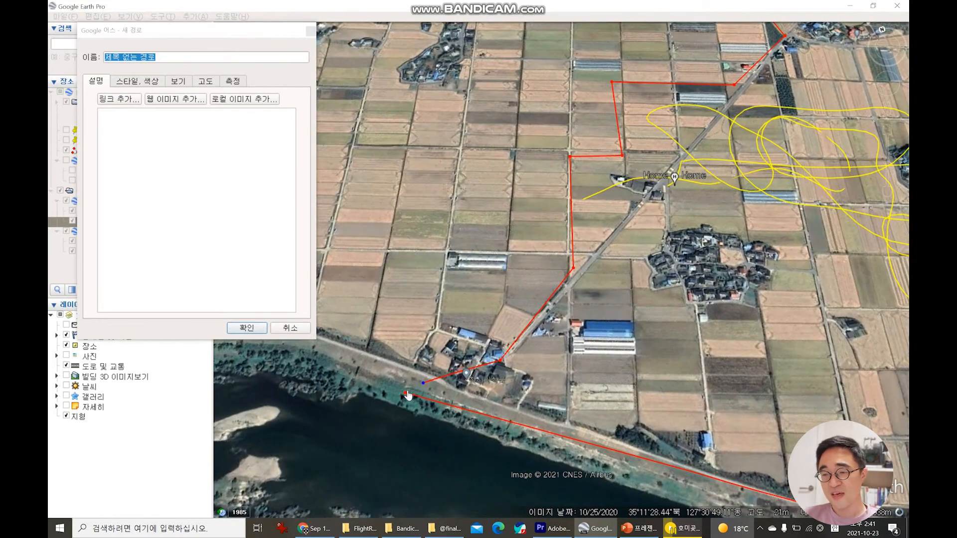
{"action": "scroll", "coordinate": [597, 304], "scroll_direction": "down", "scroll_amount": 5}
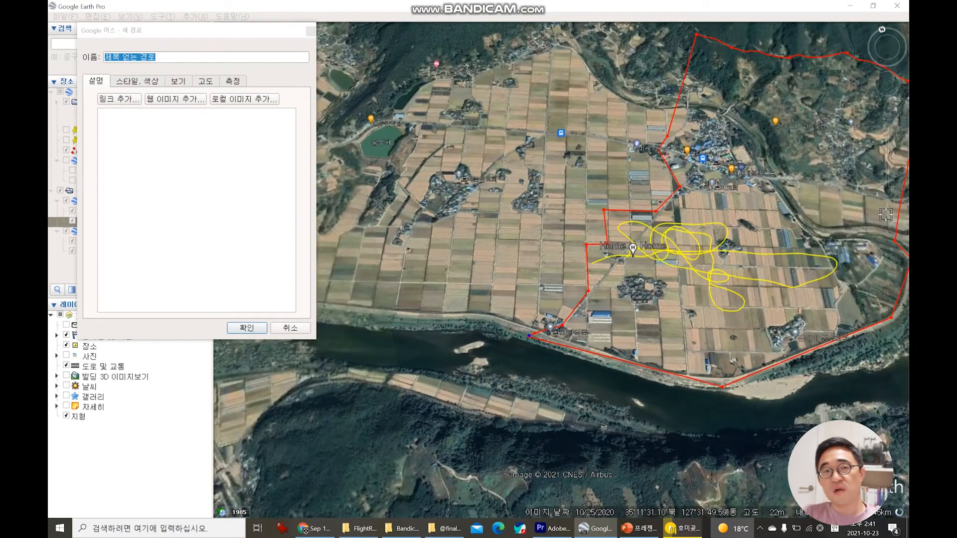
Name the path 대지경계선-섬진강, check its line style settings and save it
{"action": "left_click", "coordinate": [172, 59]}
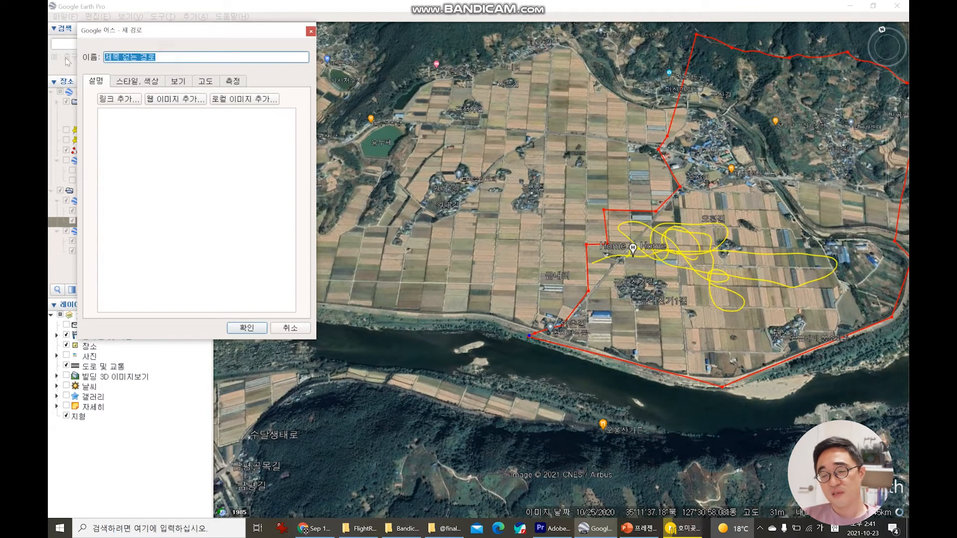
{"action": "type", "text": "드"}
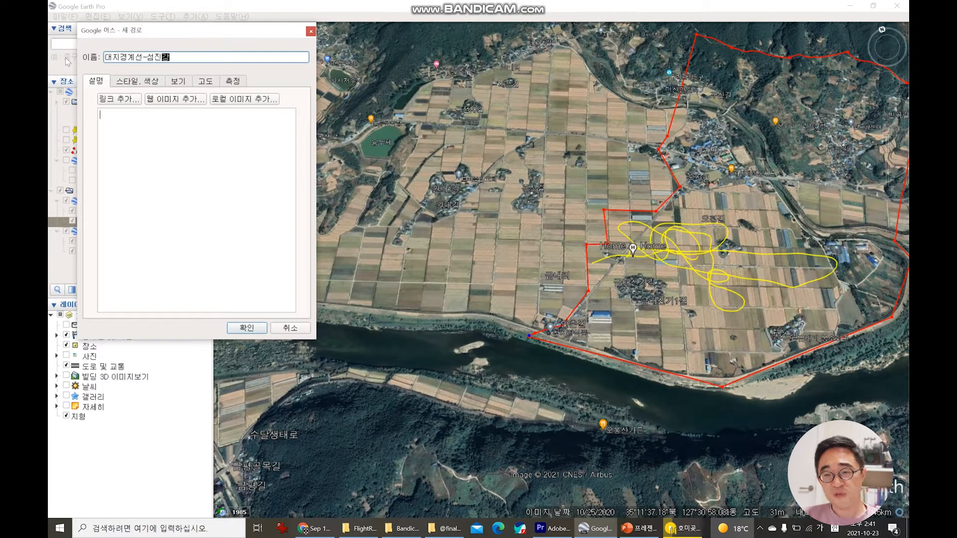
{"action": "left_click", "coordinate": [139, 83]}
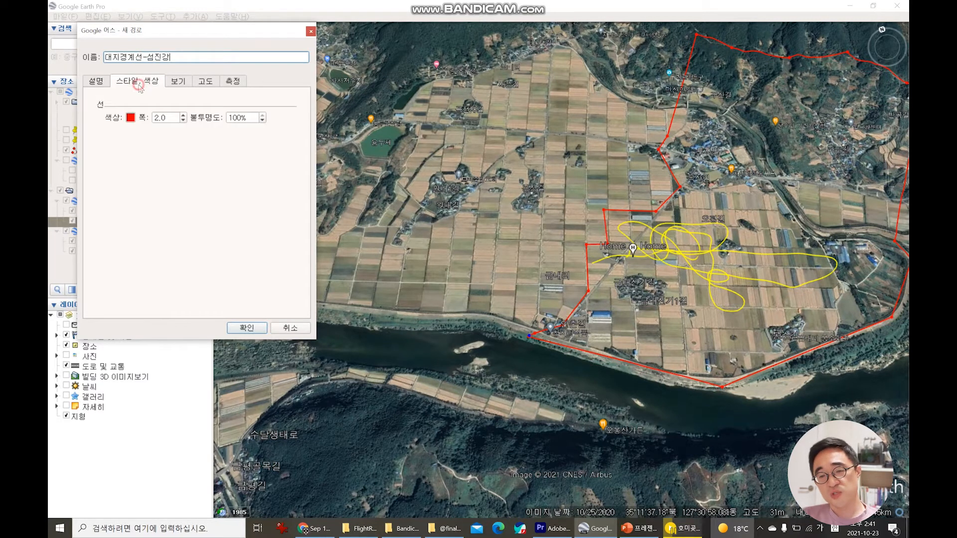
{"action": "left_click", "coordinate": [167, 118]}
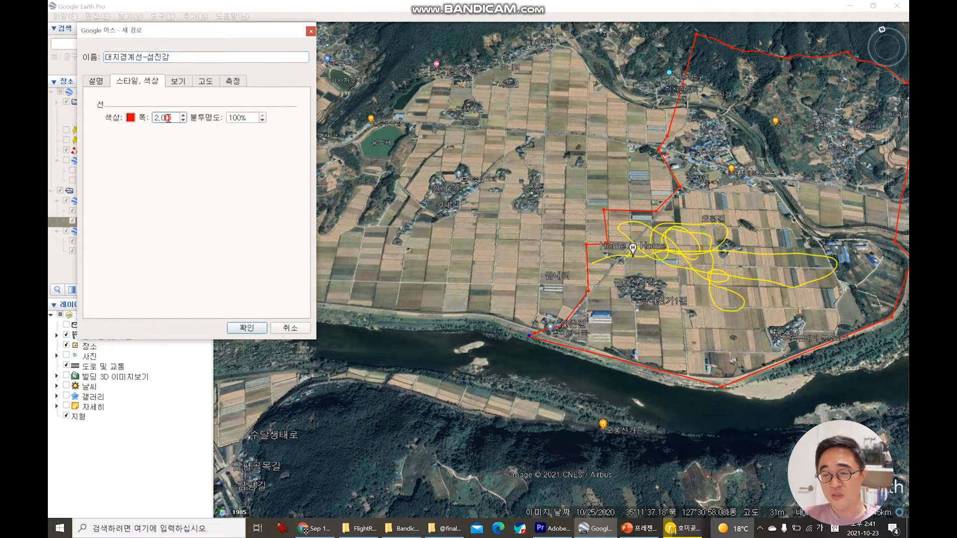
{"action": "left_click", "coordinate": [246, 328]}
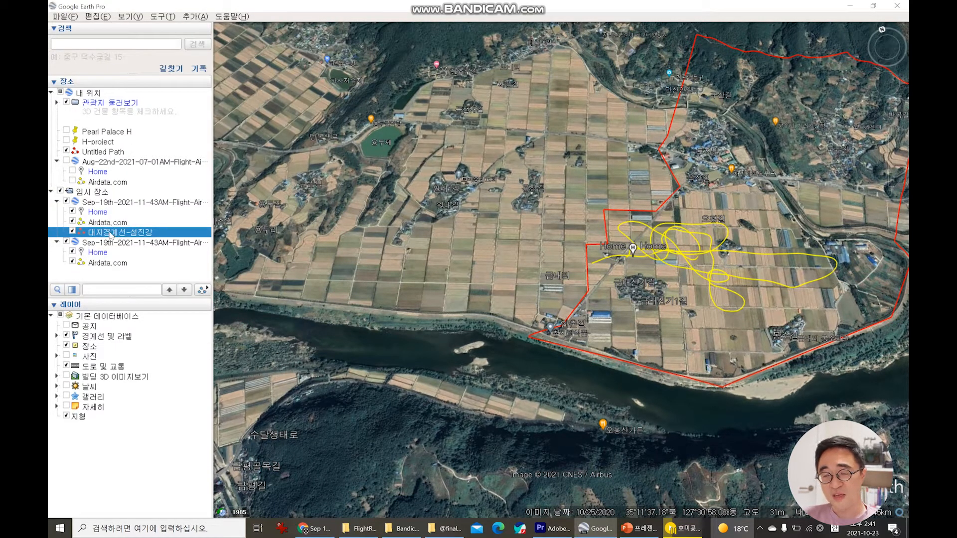
Examine the red site boundary and the yellow flight track over the terrain from several tilted angles
{"action": "scroll", "coordinate": [598, 293], "scroll_direction": "down", "scroll_amount": 2}
{"action": "mouse_move", "coordinate": [728, 226]}
{"action": "left_mouse_down"}
{"action": "mouse_move", "coordinate": [619, 286]}
{"action": "mouse_move", "coordinate": [632, 301]}
{"action": "mouse_move", "coordinate": [622, 366]}
{"action": "left_mouse_up"}
{"action": "mouse_move", "coordinate": [553, 370]}
{"action": "left_mouse_down"}
{"action": "mouse_move", "coordinate": [624, 304]}
{"action": "mouse_move", "coordinate": [574, 321]}
{"action": "left_mouse_up"}
{"action": "scroll", "coordinate": [574, 321], "scroll_direction": "down", "scroll_amount": 4}
{"action": "left_click_drag", "start_coordinate": [399, 284], "coordinate": [573, 292]}
{"action": "mouse_move", "coordinate": [333, 298]}
{"action": "left_mouse_down"}
{"action": "mouse_move", "coordinate": [437, 280]}
{"action": "mouse_move", "coordinate": [419, 271]}
{"action": "mouse_move", "coordinate": [591, 229]}
{"action": "left_mouse_up"}
{"action": "scroll", "coordinate": [592, 229], "scroll_direction": "down", "scroll_amount": 5}
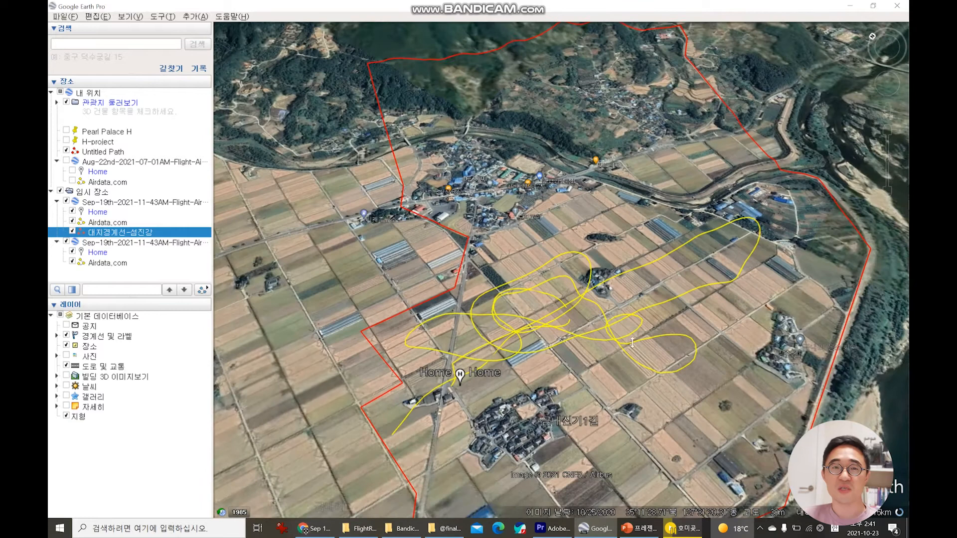
{"action": "left_click_drag", "start_coordinate": [632, 343], "coordinate": [582, 319]}
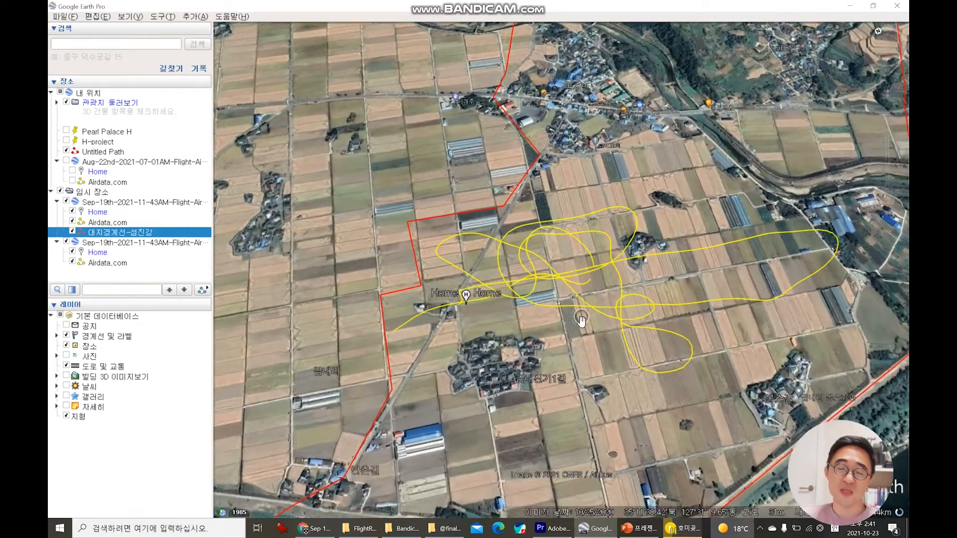
Capture a top-down view of the map showing the flight track and nearby boundary as a rectangular screen snip
{"action": "scroll", "coordinate": [583, 319], "scroll_direction": "up", "scroll_amount": 3}
{"action": "left_click_drag", "start_coordinate": [639, 307], "coordinate": [667, 141]}
{"action": "scroll", "coordinate": [667, 141], "scroll_direction": "down", "scroll_amount": 3}
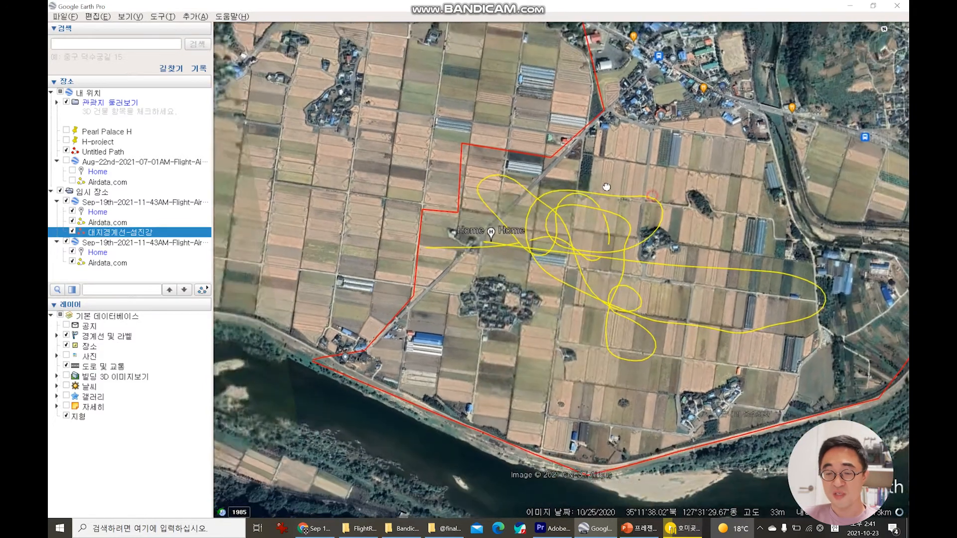
{"action": "left_click_drag", "start_coordinate": [607, 187], "coordinate": [584, 227]}
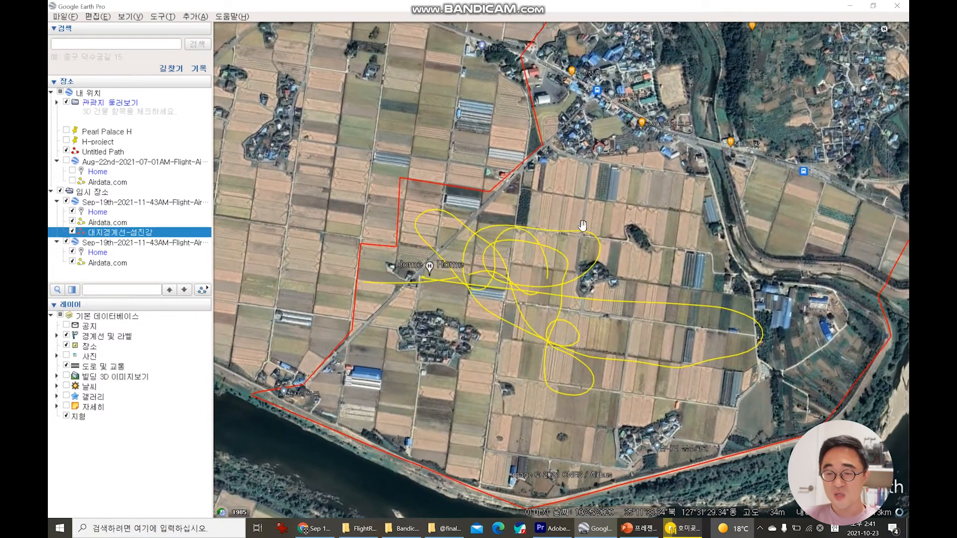
{"action": "scroll", "coordinate": [557, 288], "scroll_direction": "up", "scroll_amount": 2}
{"action": "left_click_drag", "start_coordinate": [557, 288], "coordinate": [591, 242]}
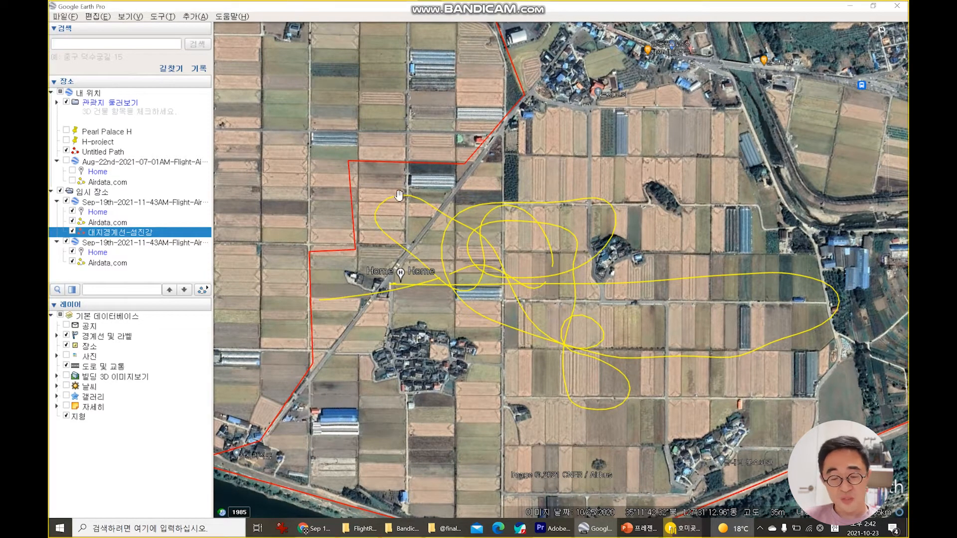
{"action": "key", "text": "super+shift+s"}
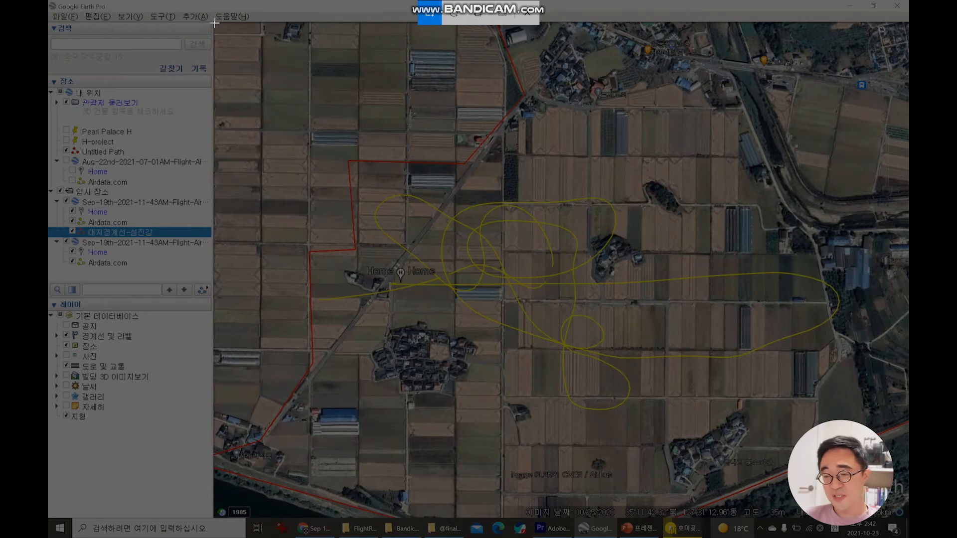
{"action": "left_click_drag", "start_coordinate": [215, 23], "coordinate": [890, 519]}
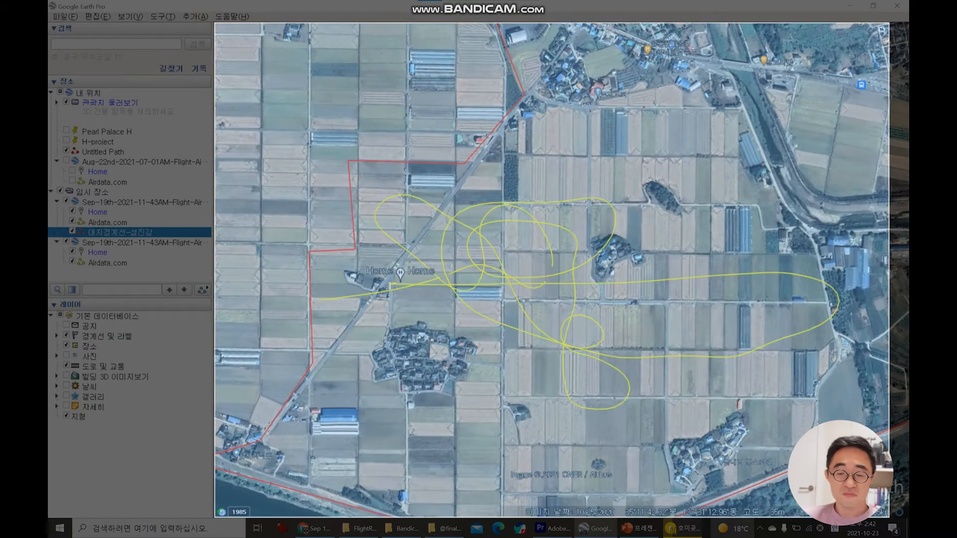
Switch to IrfanView, paste the captured map, save it as a JPG named keymap in the SOURCE folder and close the viewer
{"action": "left_click", "coordinate": [282, 528]}
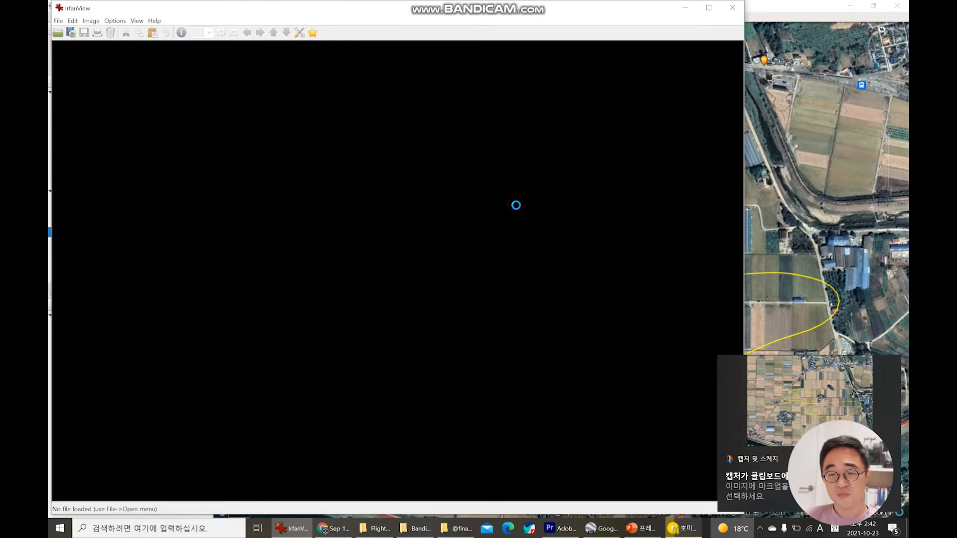
{"action": "key", "text": "ctrl+v"}
{"action": "key", "text": "ctrl+s"}
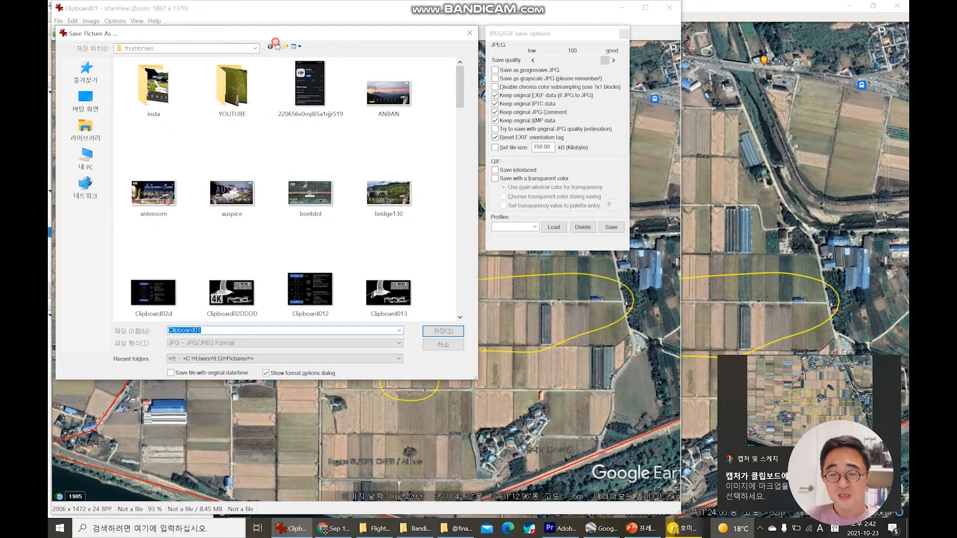
{"action": "left_click", "coordinate": [279, 47]}
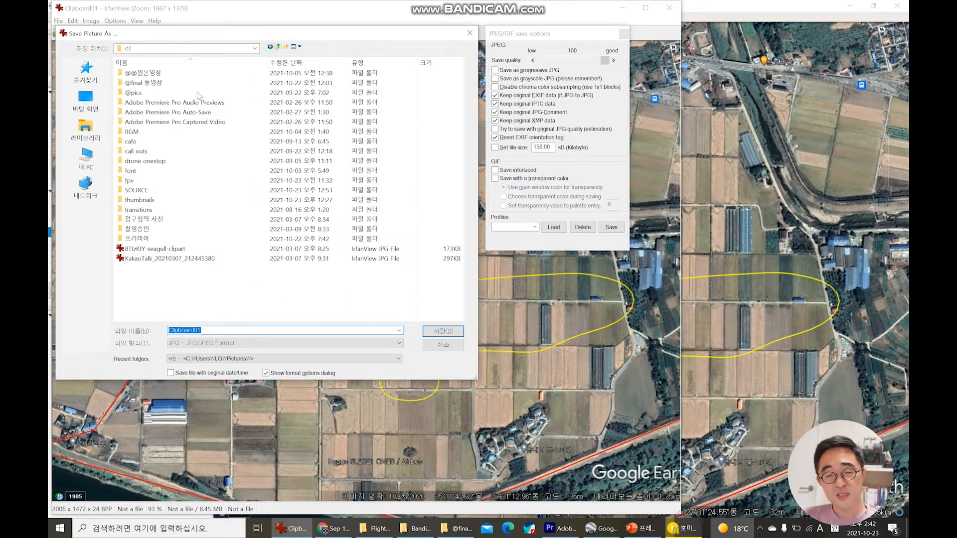
{"action": "double_click", "coordinate": [139, 191]}
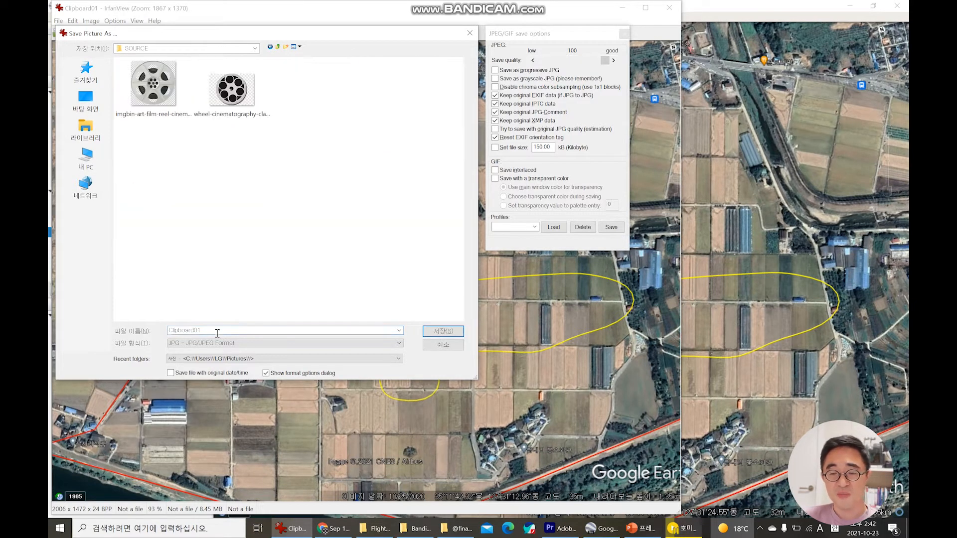
{"action": "type", "text": "keymap"}
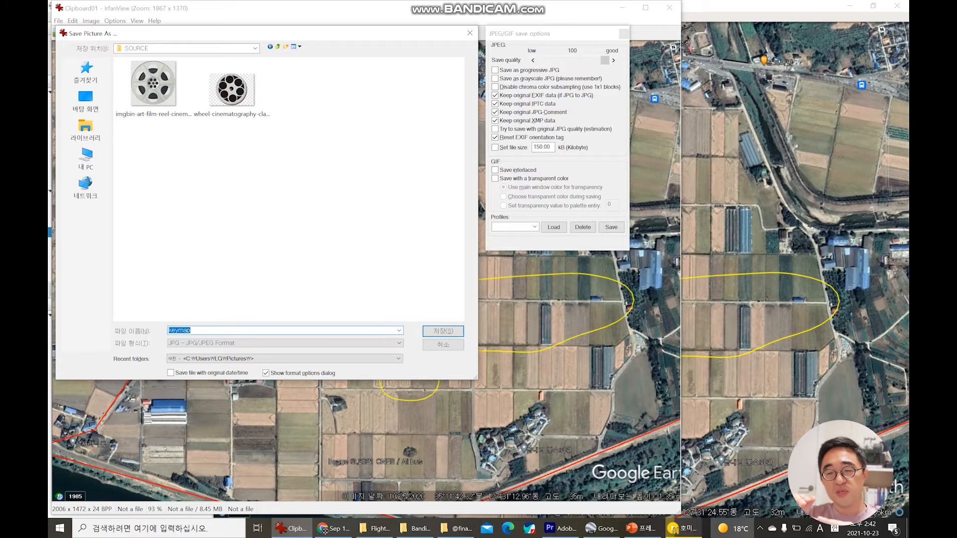
{"action": "key", "text": "Return"}
{"action": "left_click", "coordinate": [669, 8]}
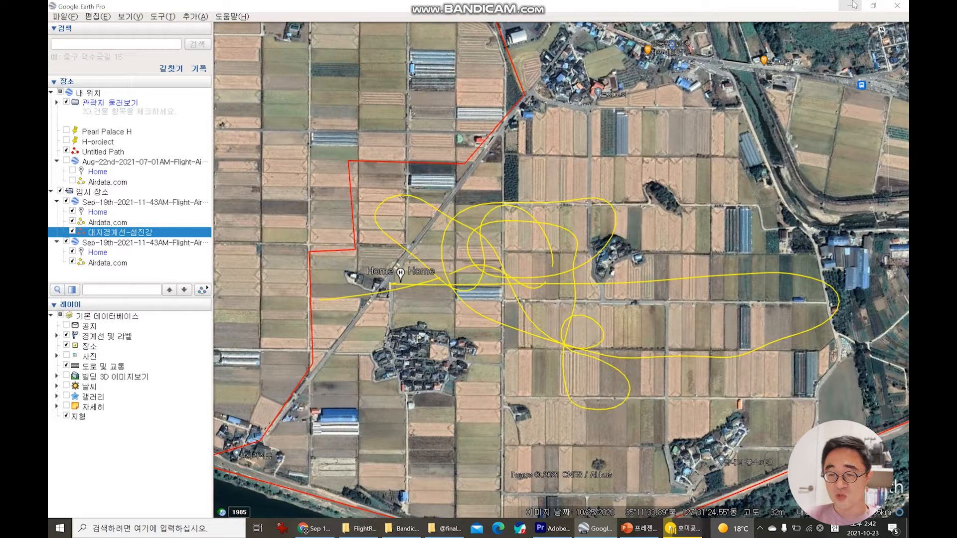
Bring back the paused sample video and examine the keymap inset with its yellow viewing-direction cone
{"action": "mouse_move", "coordinate": [643, 531]}
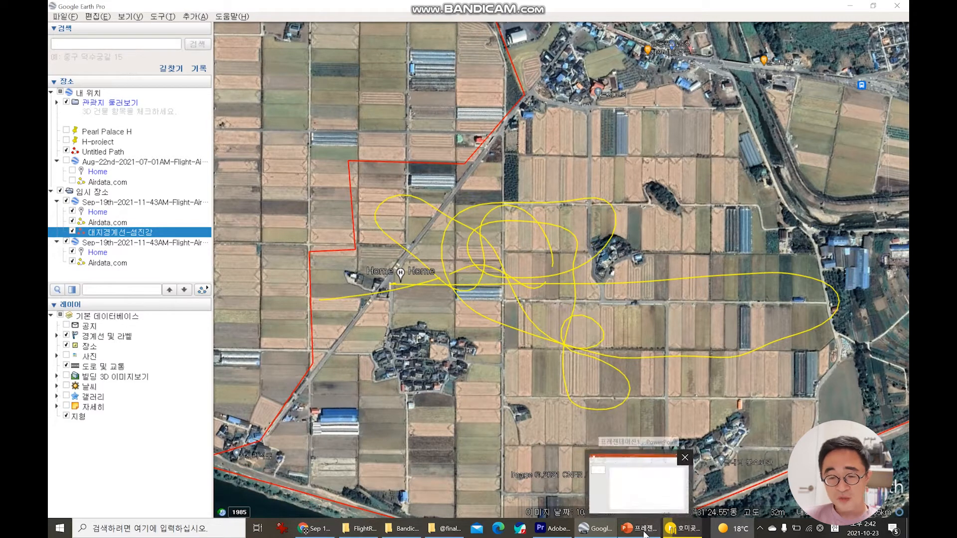
{"action": "left_click", "coordinate": [682, 531]}
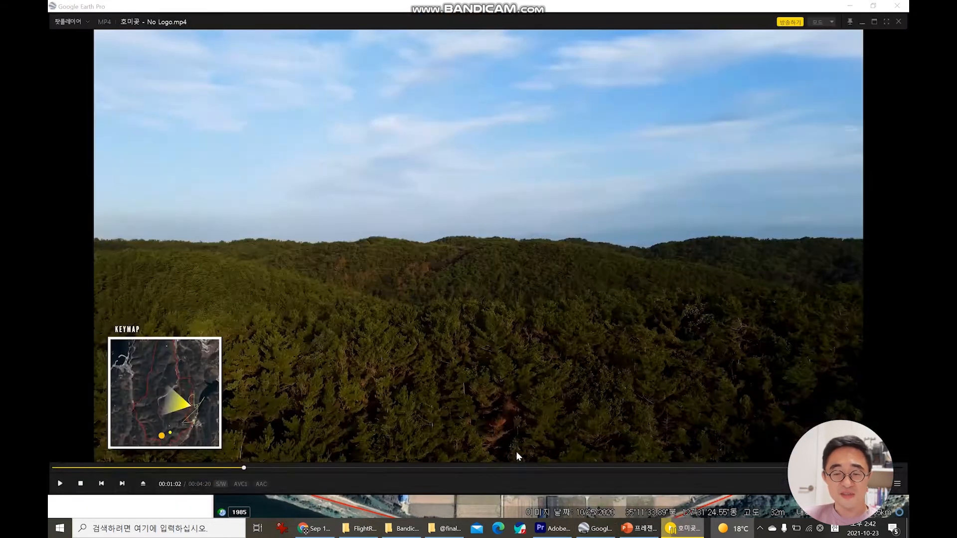
{"action": "key", "text": "ctrl"}
{"action": "key", "text": "ctrl"}
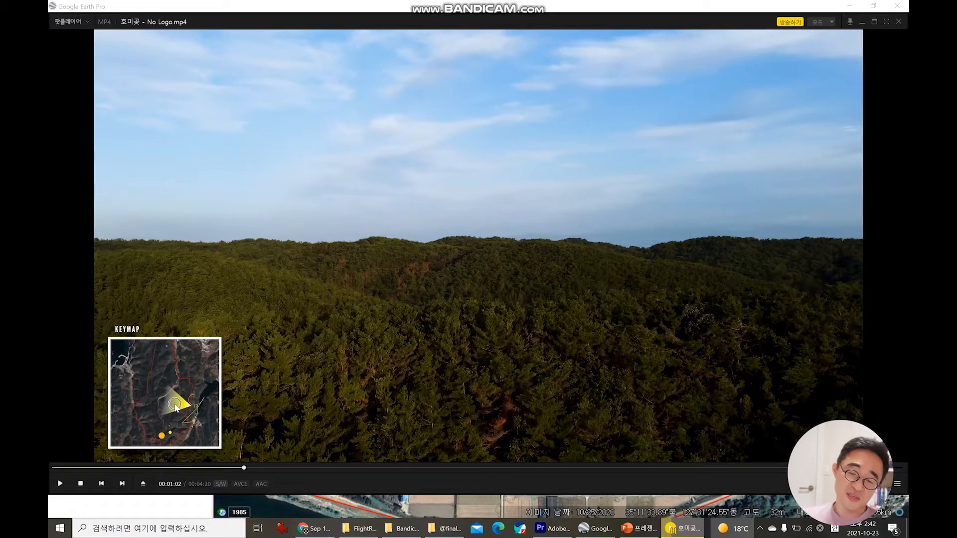
{"action": "key", "text": "ctrl"}
{"action": "key", "text": "ctrl"}
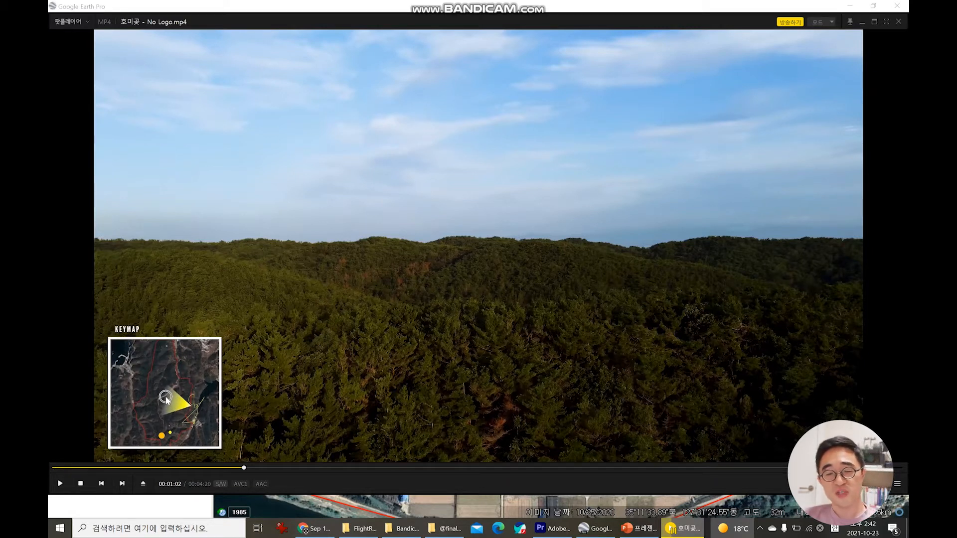
{"action": "key", "text": "ctrl"}
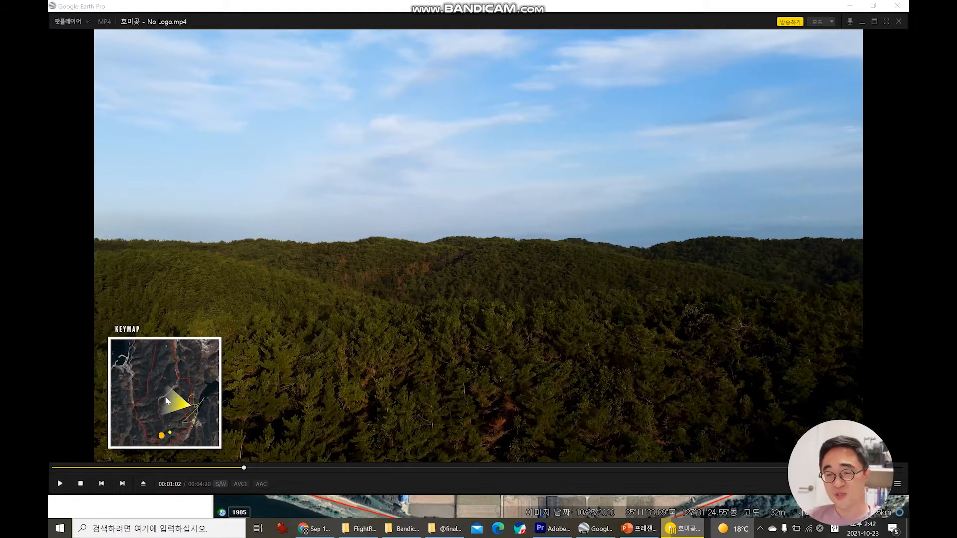
{"action": "key", "text": "ctrl"}
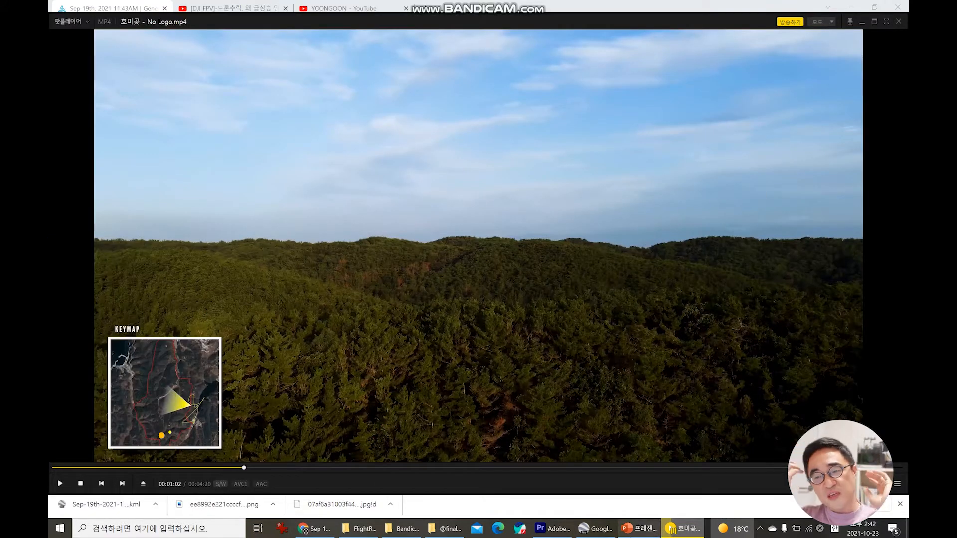
Switch to PowerPoint and draw an isosceles triangle about 7.83 cm high and 9.09 cm wide near the middle of the blank slide
{"action": "left_click", "coordinate": [623, 530]}
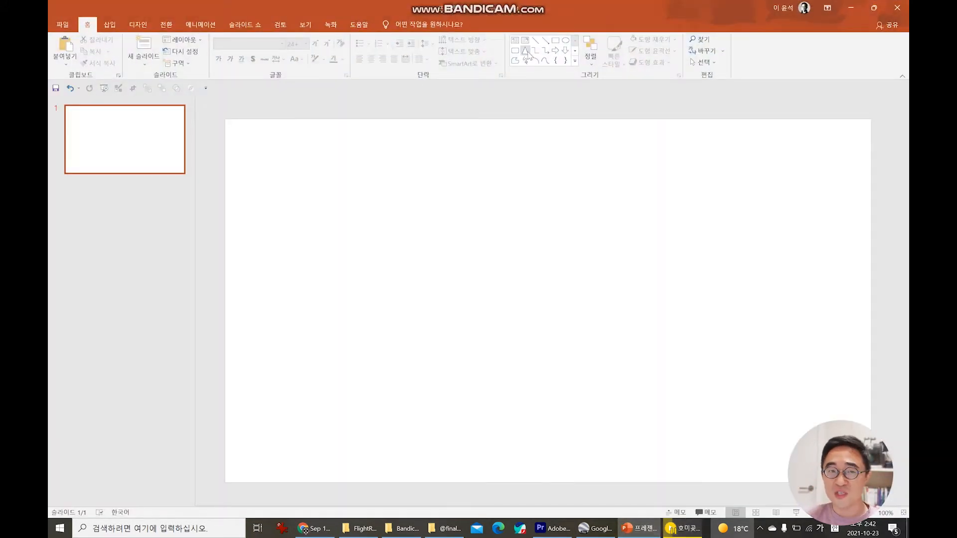
{"action": "left_click", "coordinate": [575, 61]}
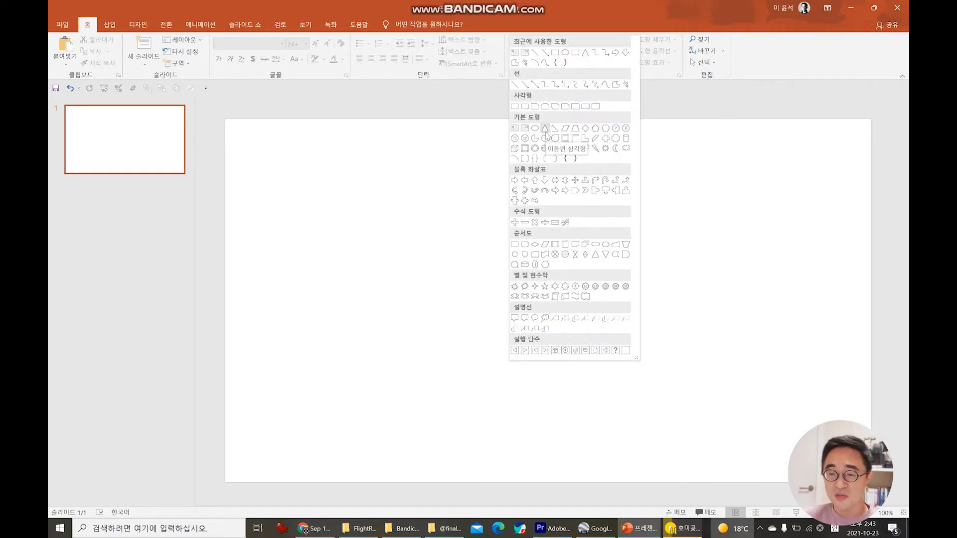
{"action": "key", "text": "ctrl"}
{"action": "key", "text": "ctrl"}
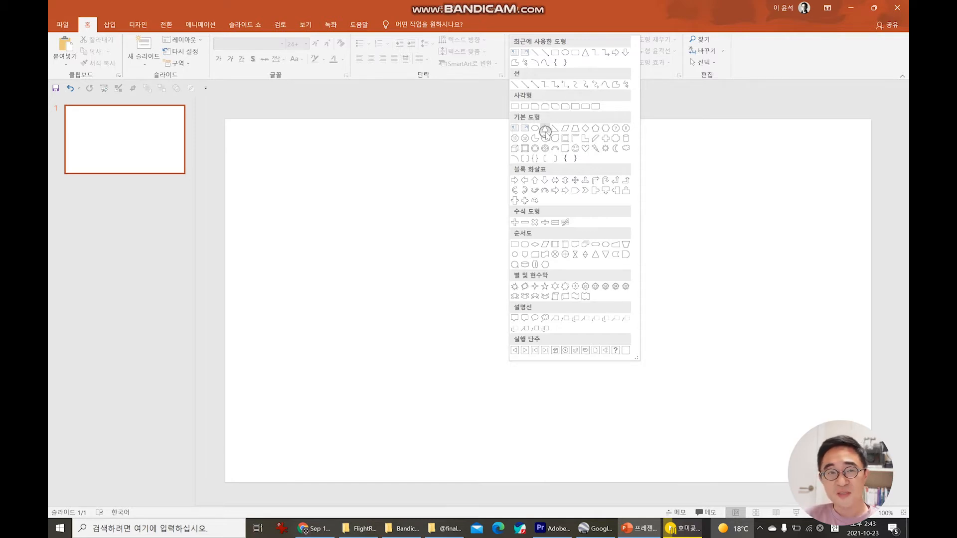
{"action": "left_click", "coordinate": [546, 130]}
{"action": "left_click_drag", "start_coordinate": [489, 220], "coordinate": [656, 369]}
{"action": "left_click_drag", "start_coordinate": [578, 297], "coordinate": [552, 293]}
Fill the triangle with standard yellow and remove its outline
{"action": "right_click", "coordinate": [551, 293]}
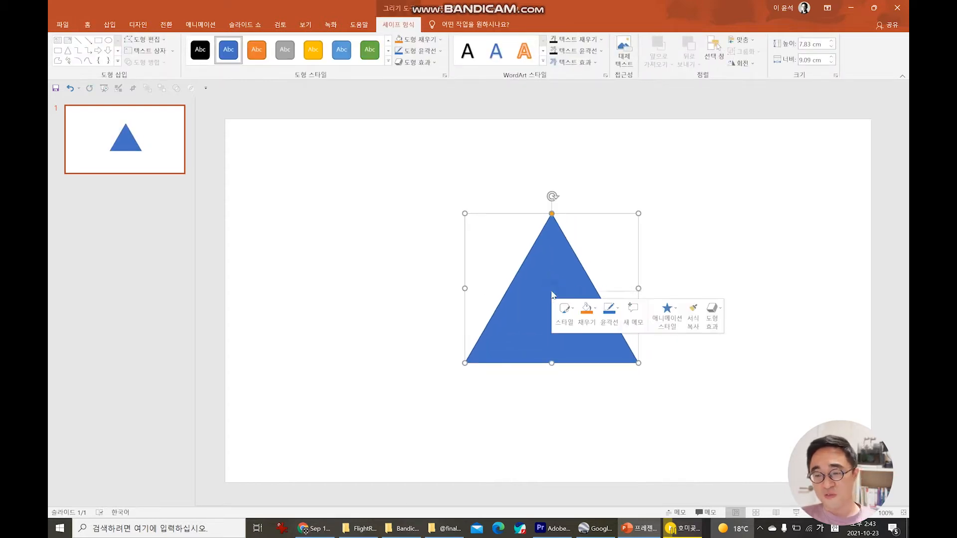
{"action": "left_click", "coordinate": [588, 322]}
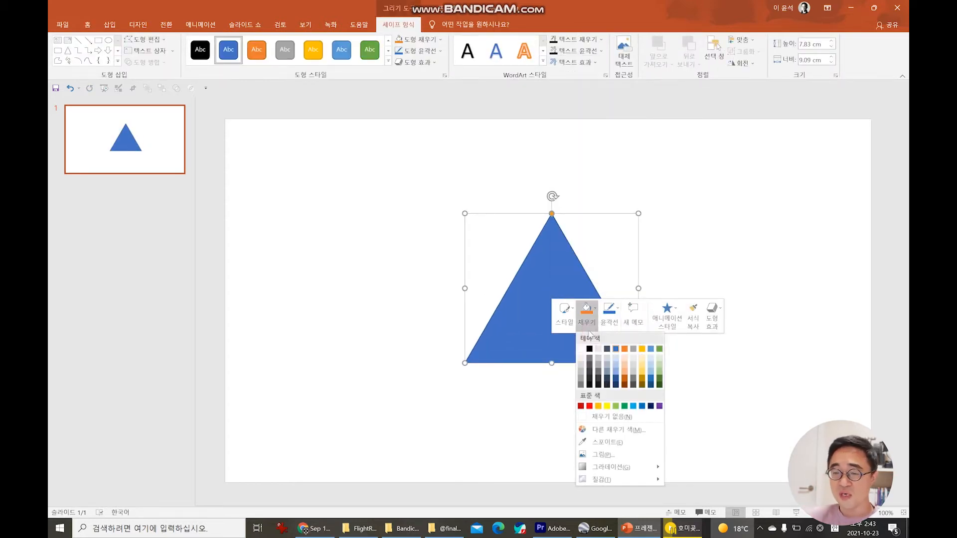
{"action": "left_click", "coordinate": [607, 406]}
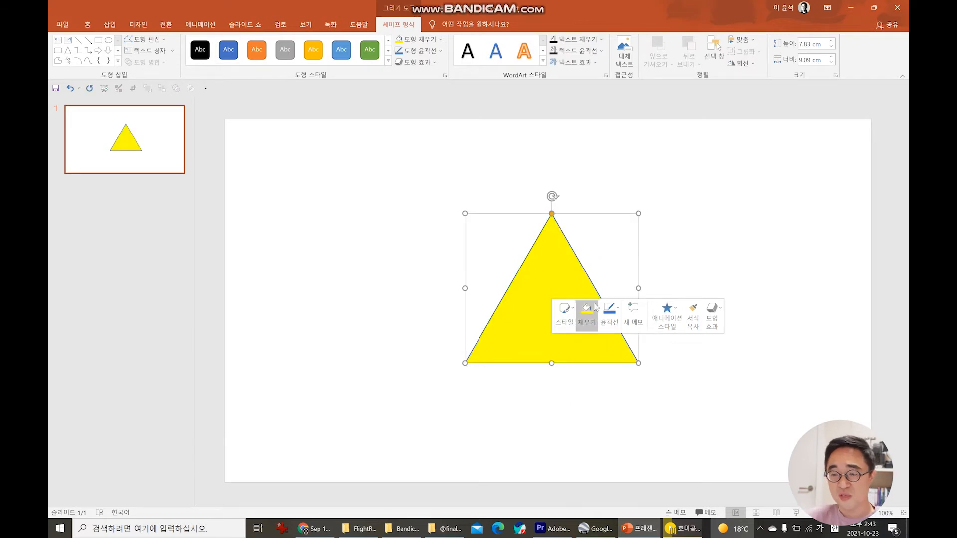
{"action": "left_click", "coordinate": [617, 322]}
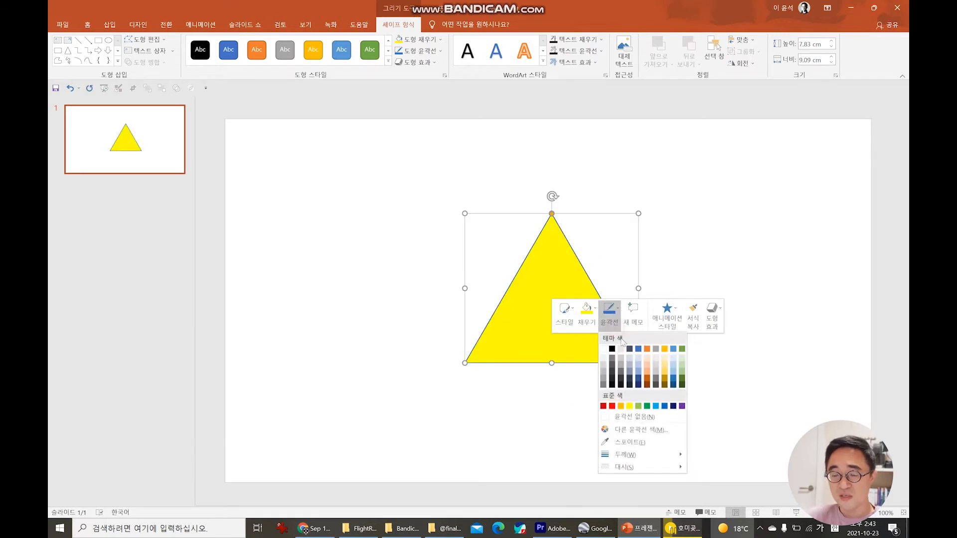
{"action": "left_click", "coordinate": [632, 416]}
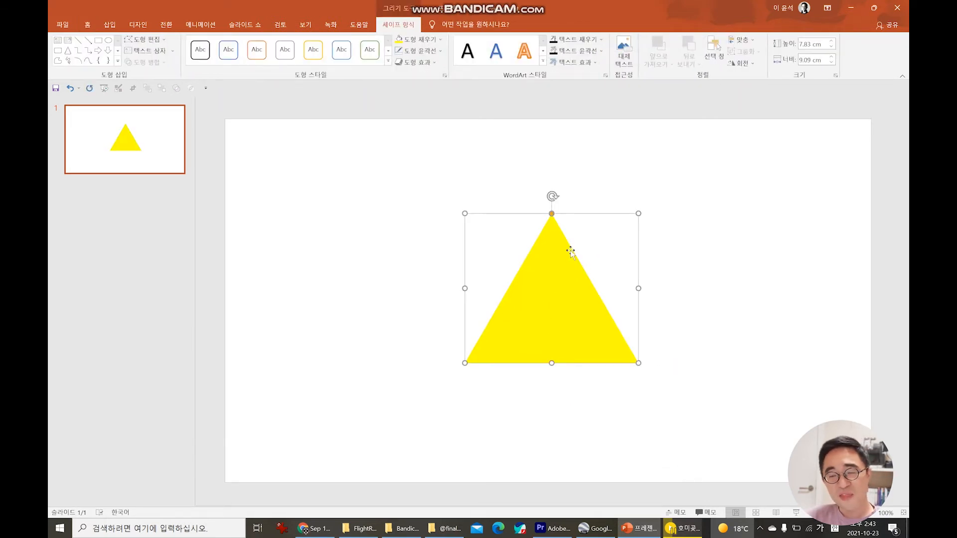
Open the shape formatting options for the yellow triangle
{"action": "right_click", "coordinate": [552, 275]}
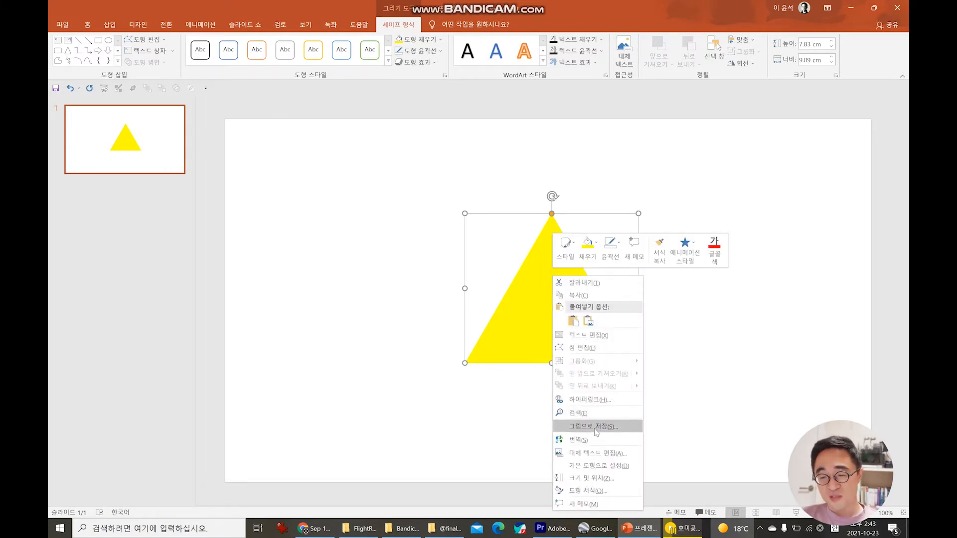
{"action": "left_click", "coordinate": [533, 438]}
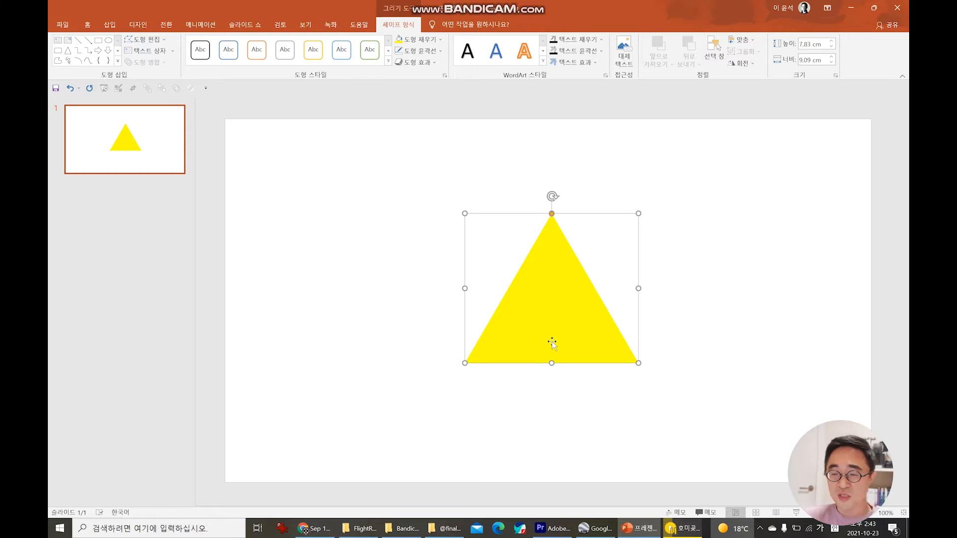
{"action": "right_click", "coordinate": [551, 342]}
{"action": "left_click", "coordinate": [586, 321]}
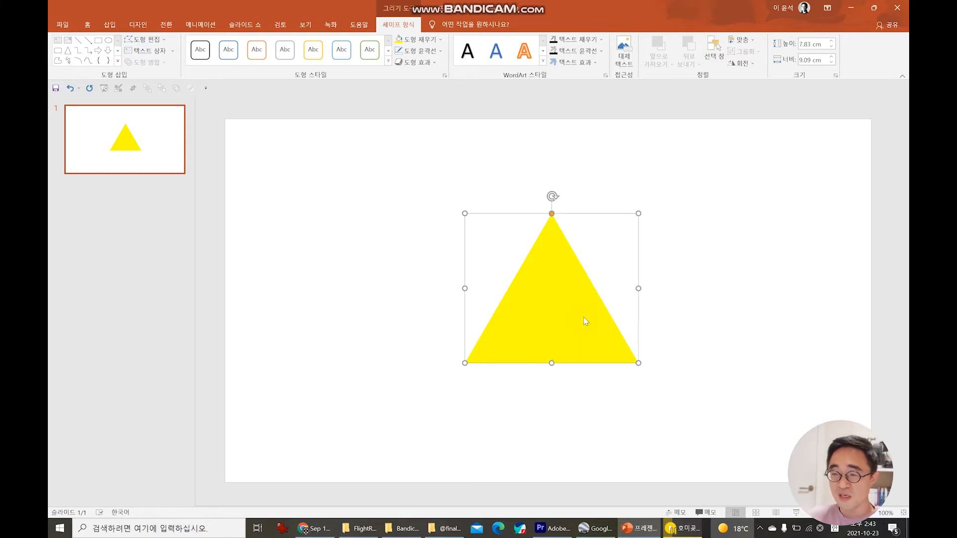
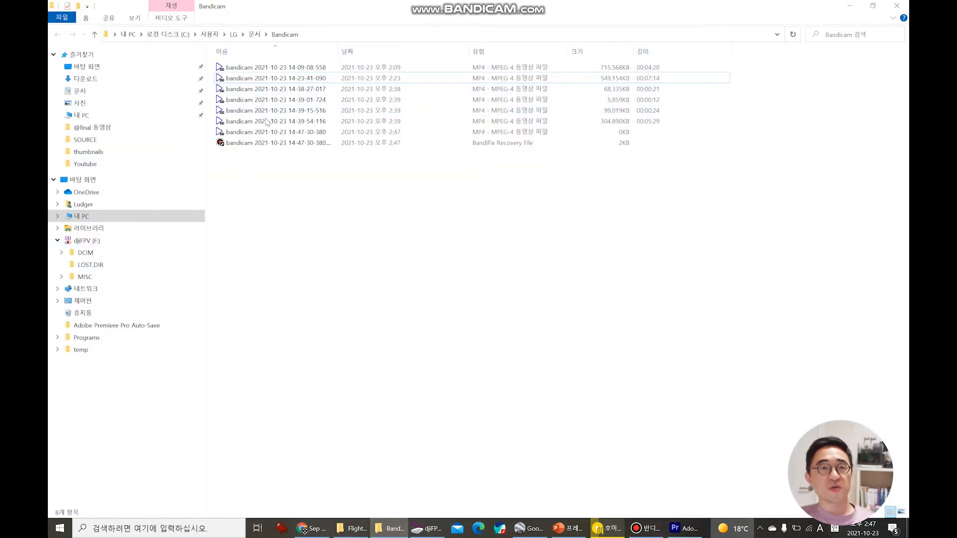
In File Explorer, open the DCIM\100MEDIA folder on the djiFPV (F:) drive after checking 101MEDIA
{"action": "left_click", "coordinate": [88, 241]}
{"action": "double_click", "coordinate": [244, 69]}
{"action": "left_click", "coordinate": [246, 75]}
{"action": "double_click", "coordinate": [247, 76]}
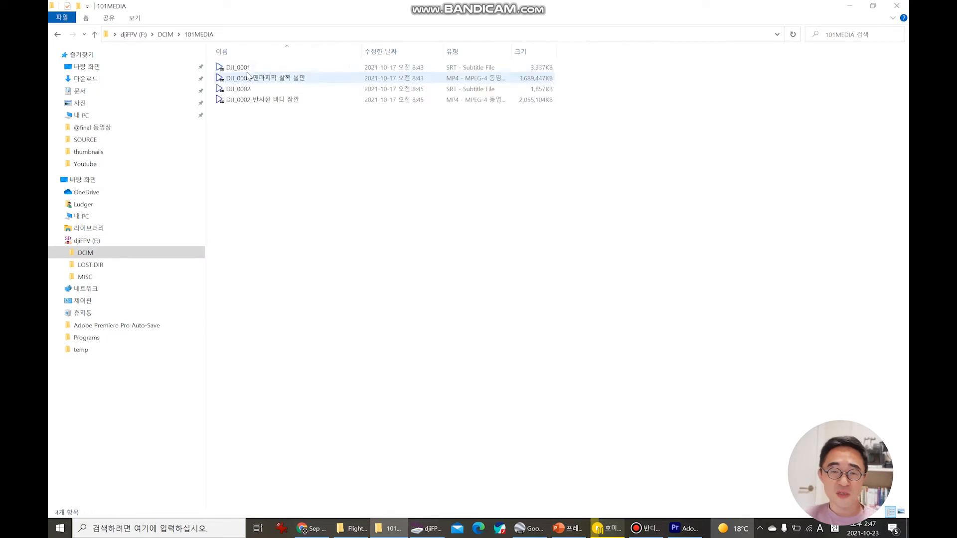
{"action": "key", "text": "BackSpace"}
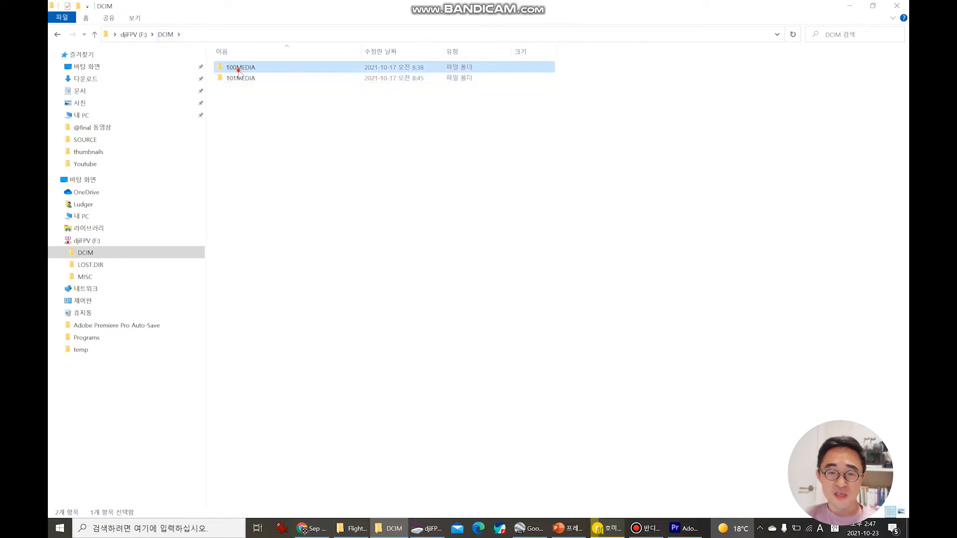
{"action": "double_click", "coordinate": [238, 67]}
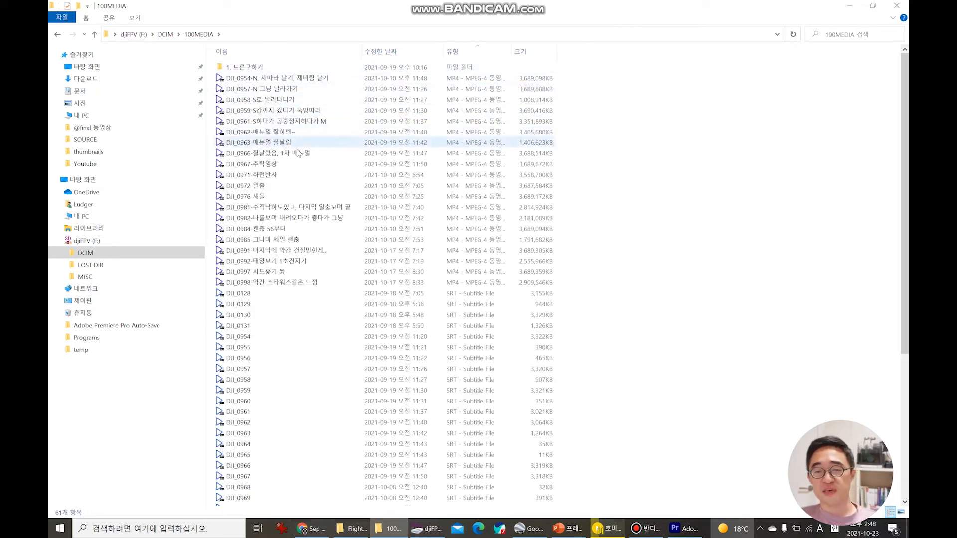
Add the clip DJI_0967-추락영상 from the folder to the empty timeline of the 추락 경로 project in Premiere Pro
{"action": "left_click", "coordinate": [275, 166]}
{"action": "double_click", "coordinate": [347, 5]}
{"action": "left_click_drag", "start_coordinate": [347, 5], "coordinate": [702, 33]}
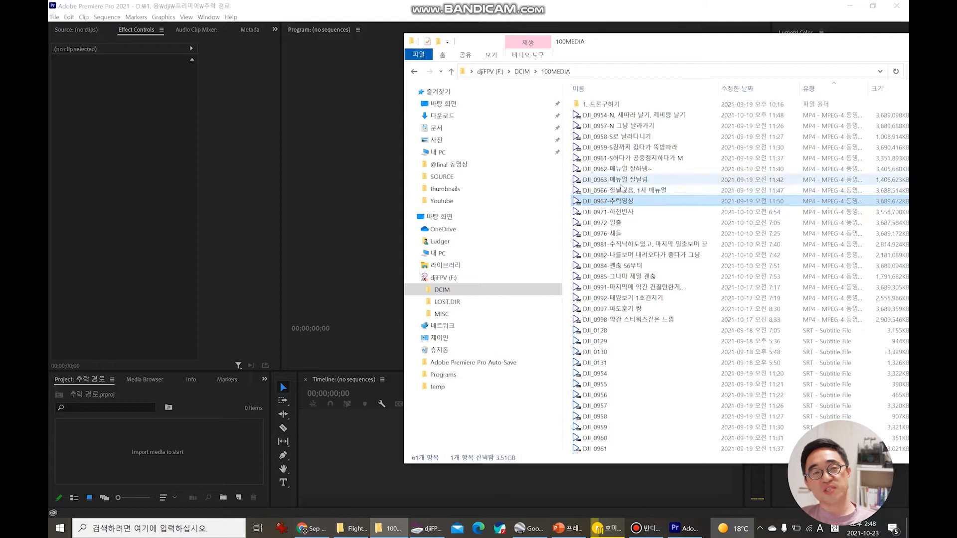
{"action": "left_click_drag", "start_coordinate": [531, 302], "coordinate": [362, 477]}
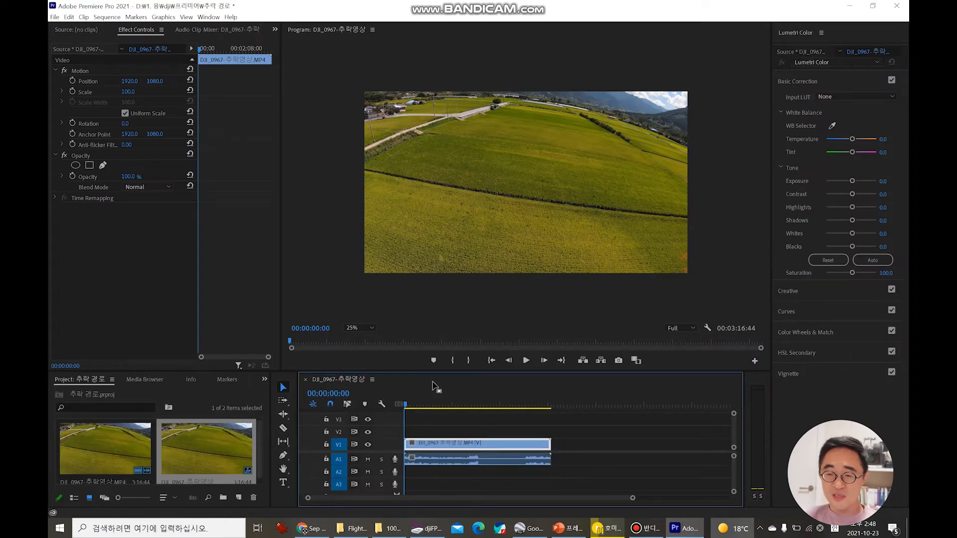
Preview the clip's opening and the part around 00:01:23:24, lowering the system volume to 20 in between
{"action": "left_click", "coordinate": [524, 362]}
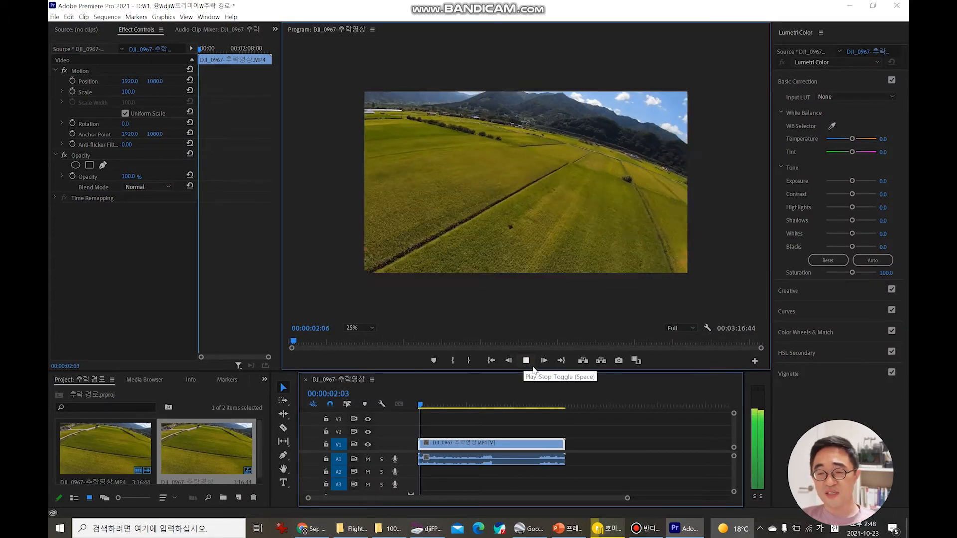
{"action": "left_click", "coordinate": [532, 367]}
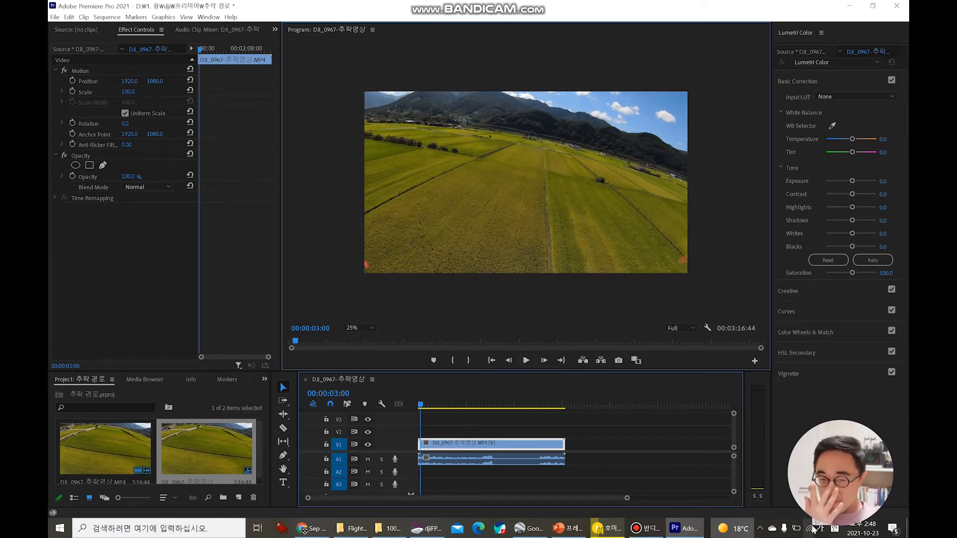
{"action": "key", "text": "XF86AudioLowerVolume"}
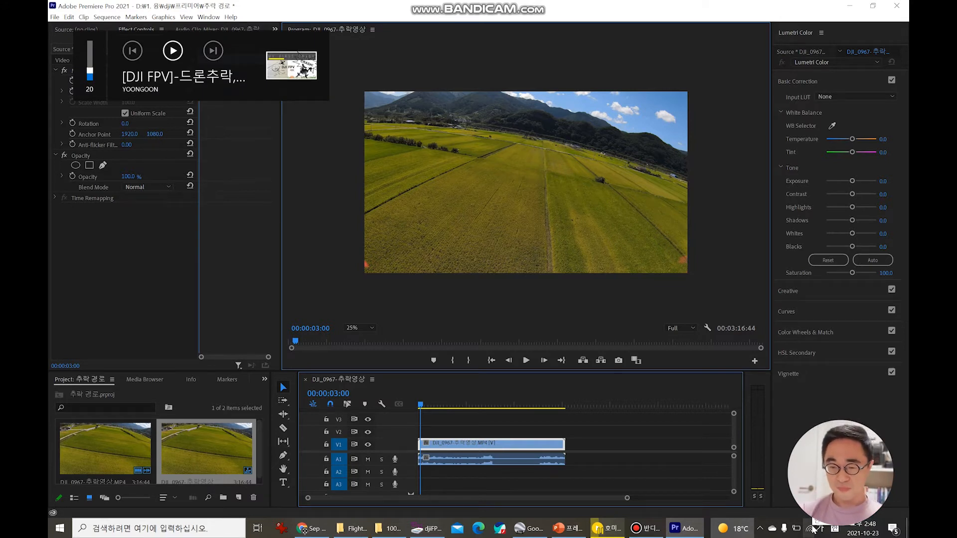
{"action": "left_click", "coordinate": [526, 360]}
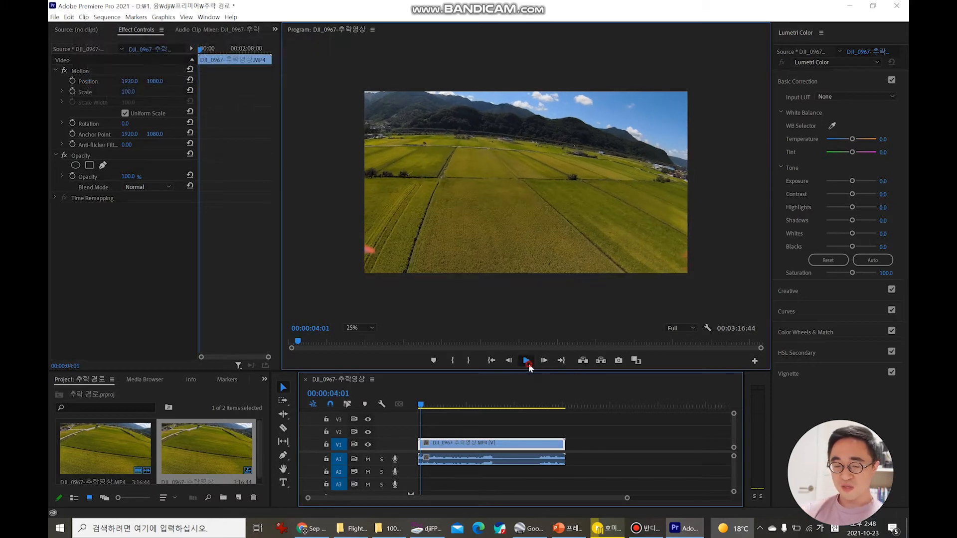
{"action": "left_click_drag", "start_coordinate": [423, 404], "coordinate": [480, 404]}
{"action": "left_click", "coordinate": [528, 366]}
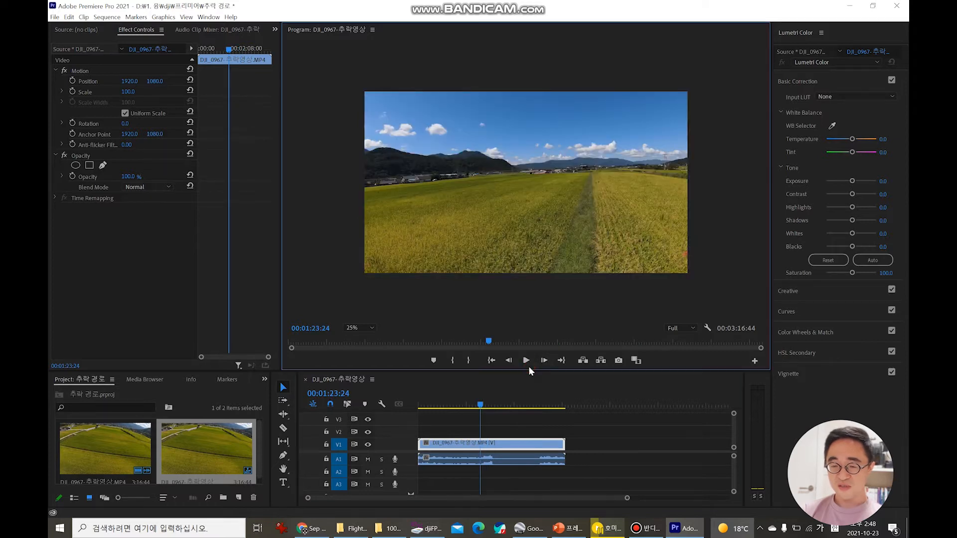
{"action": "left_click", "coordinate": [531, 362]}
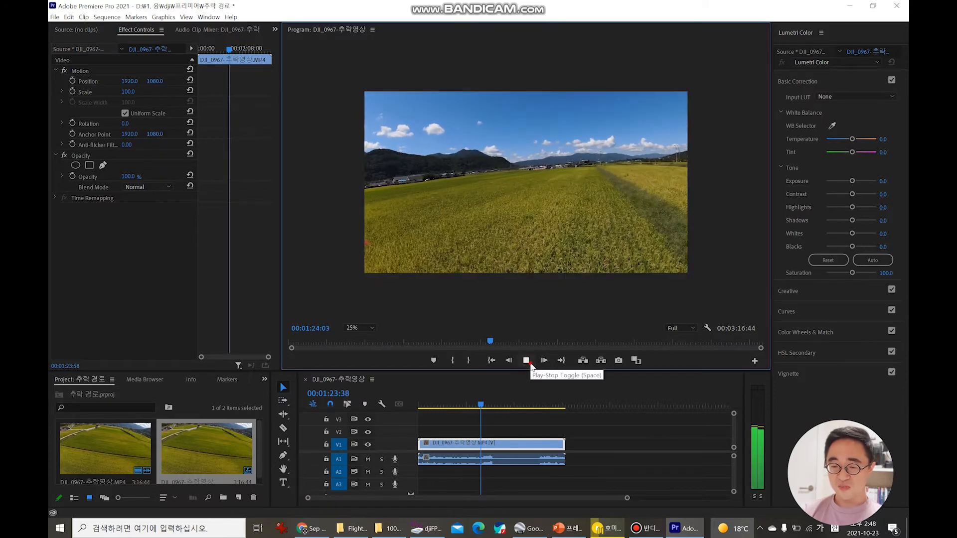
Trim the end of the video and audio clip to about 00:01:41:14 and play it briefly from the start
{"action": "left_click", "coordinate": [482, 401]}
{"action": "left_click_drag", "start_coordinate": [563, 444], "coordinate": [495, 432]}
{"action": "left_click_drag", "start_coordinate": [564, 459], "coordinate": [495, 455]}
{"action": "left_click_drag", "start_coordinate": [482, 405], "coordinate": [389, 408]}
{"action": "left_click", "coordinate": [525, 360]}
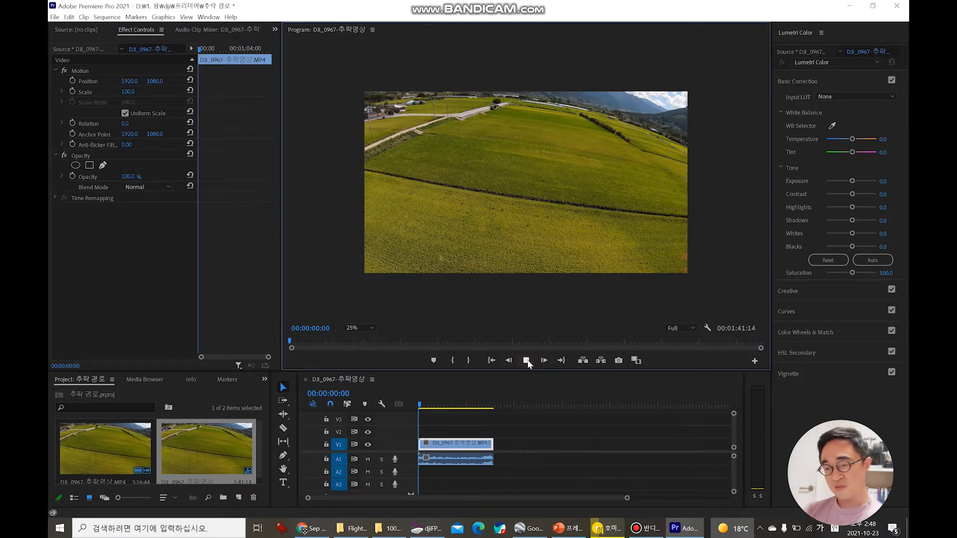
{"action": "left_click", "coordinate": [530, 361]}
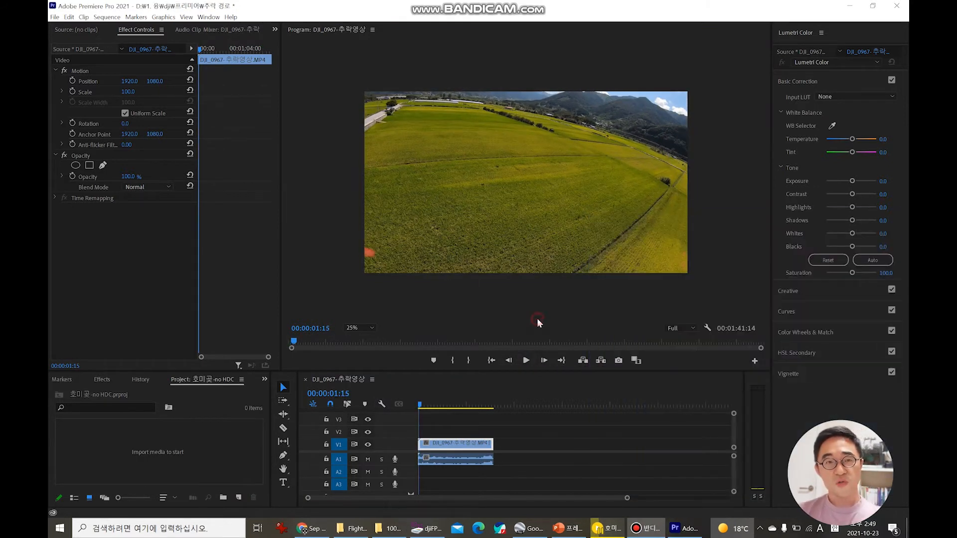
Open the existing project 호미곶_1 from the 프리미어 folder and dismiss the missing-media linking dialog
{"action": "left_click", "coordinate": [537, 318]}
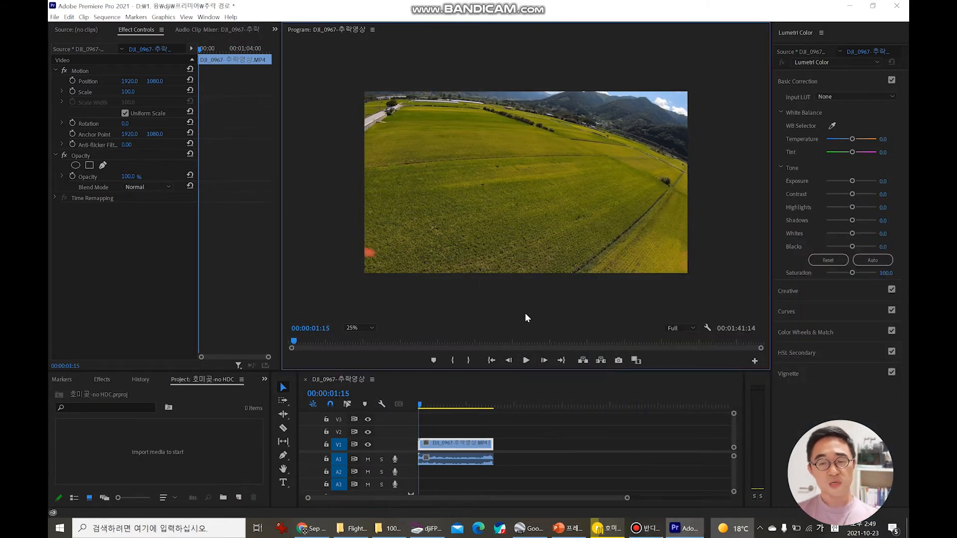
{"action": "left_click", "coordinate": [54, 17]}
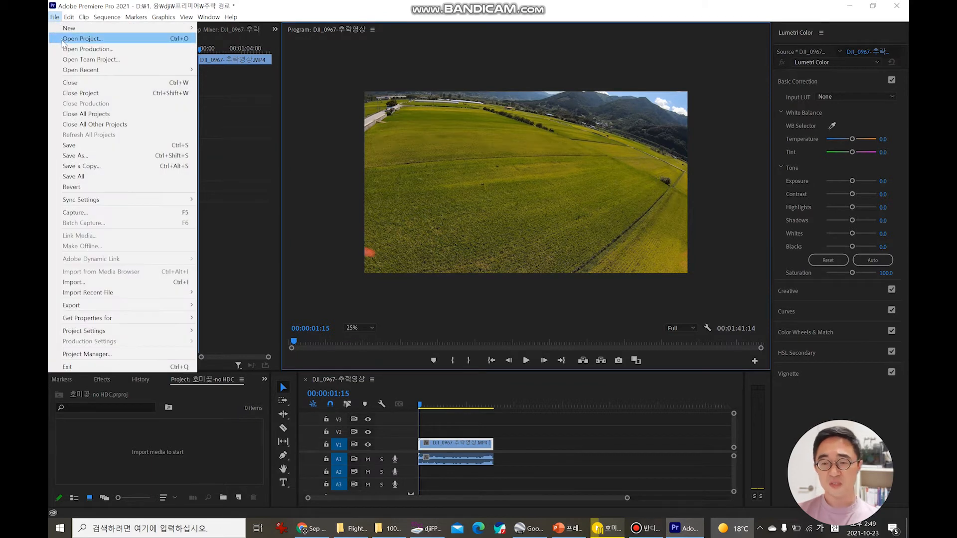
{"action": "left_click", "coordinate": [63, 40]}
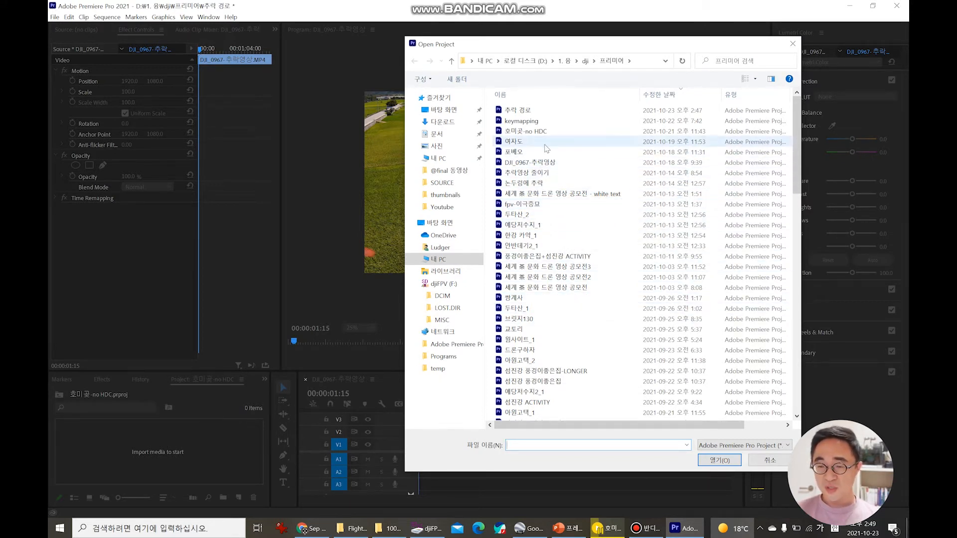
{"action": "scroll", "coordinate": [562, 236], "scroll_direction": "down", "scroll_amount": 5}
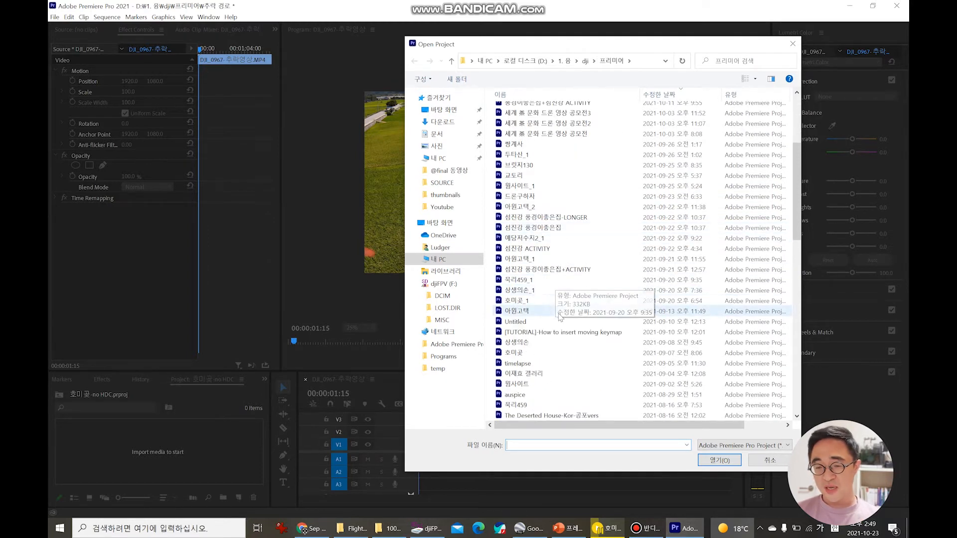
{"action": "double_click", "coordinate": [548, 302]}
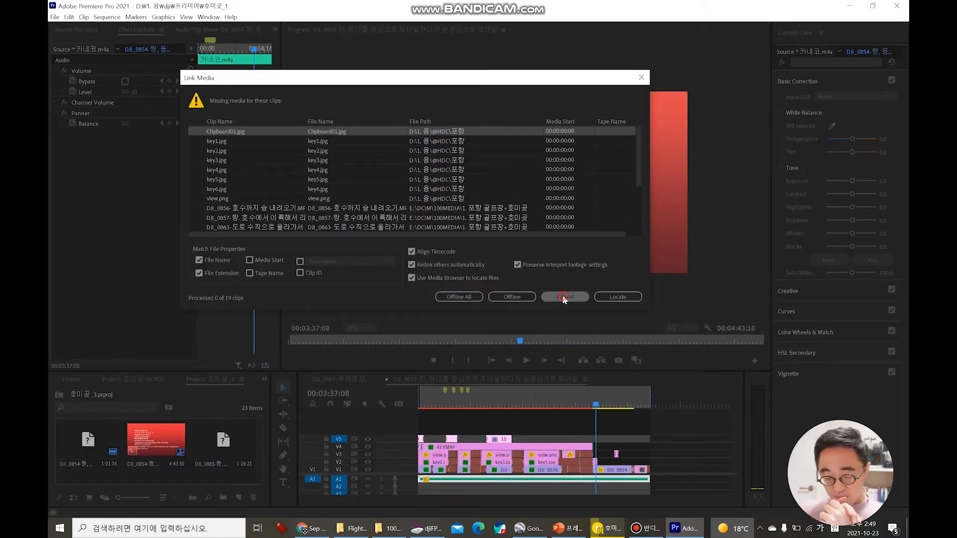
{"action": "left_click", "coordinate": [563, 297]}
Examine the framed keymap inset and its title in the sequence at 00:01:12:00
{"action": "left_click_drag", "start_coordinate": [557, 408], "coordinate": [476, 410]}
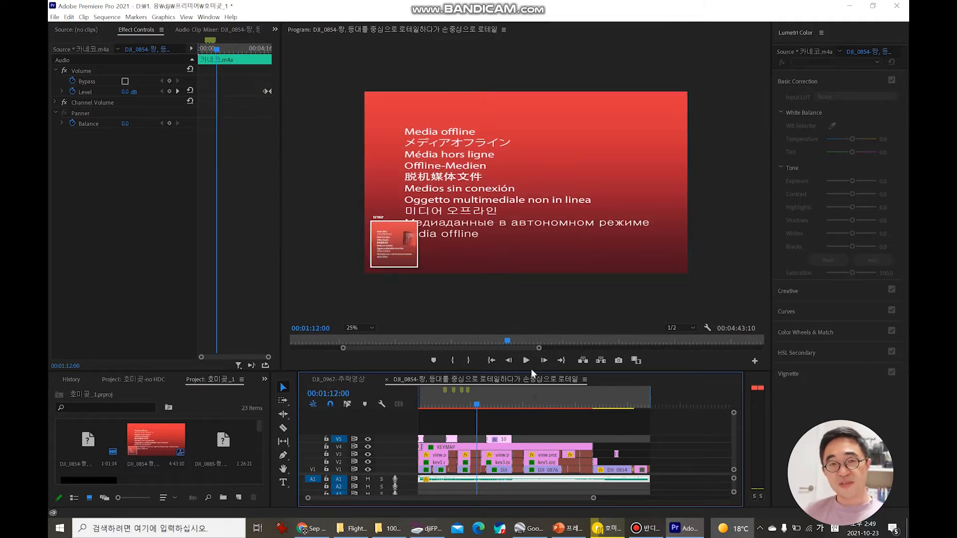
{"action": "left_click", "coordinate": [387, 248]}
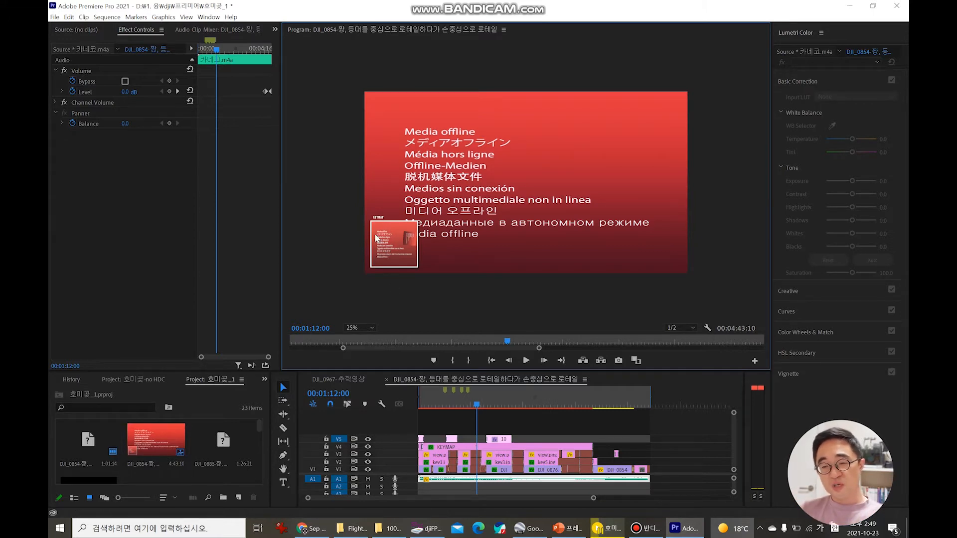
{"action": "left_click", "coordinate": [377, 218]}
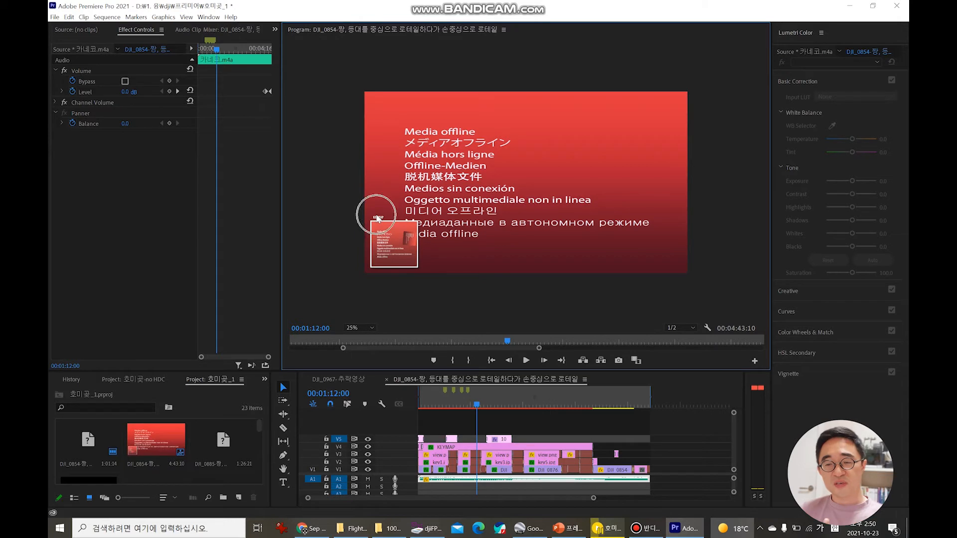
Enlarge the timeline around 00:01:12:00 and select the KEYMAP text graphic on track V4 to view its settings
{"action": "left_click", "coordinate": [591, 501]}
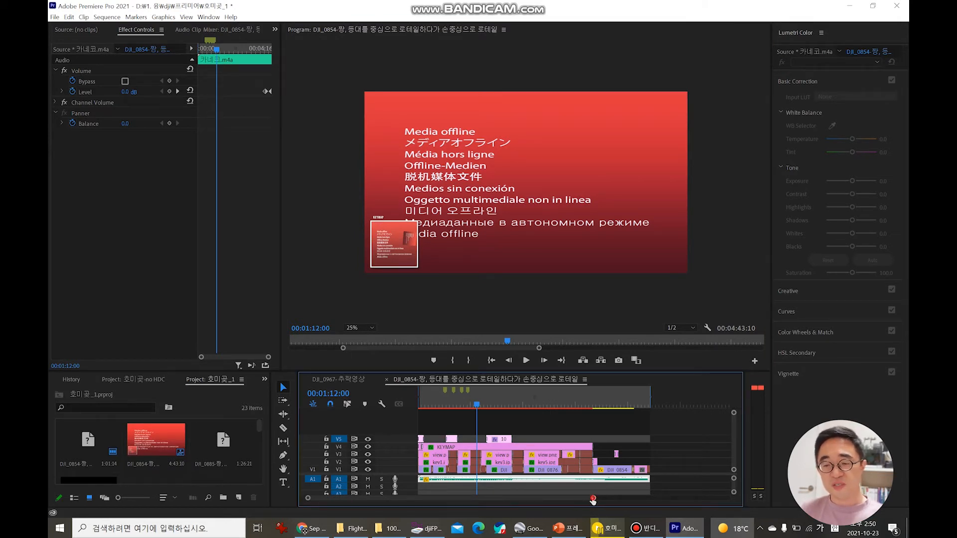
{"action": "scroll", "coordinate": [550, 494], "scroll_direction": "up", "scroll_amount": 5}
{"action": "scroll", "coordinate": [550, 494], "scroll_direction": "up", "scroll_amount": 3}
{"action": "left_click", "coordinate": [574, 405]}
{"action": "left_click", "coordinate": [564, 446]}
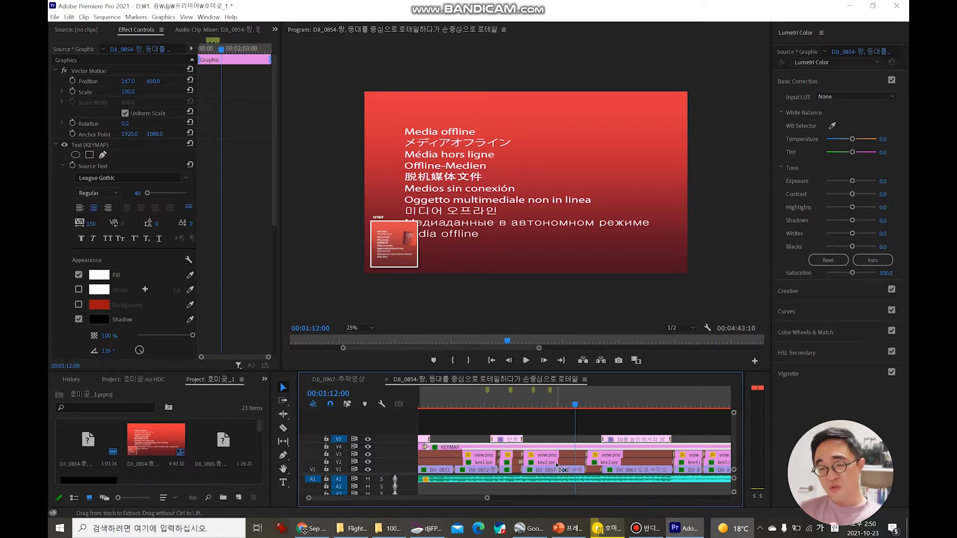
Copy the key2.jpg, view.png and KEYMAP title clips from the DJI_0854 sequence into the DJI_0967-추락영상 sequence
{"action": "left_click", "coordinate": [557, 463]}
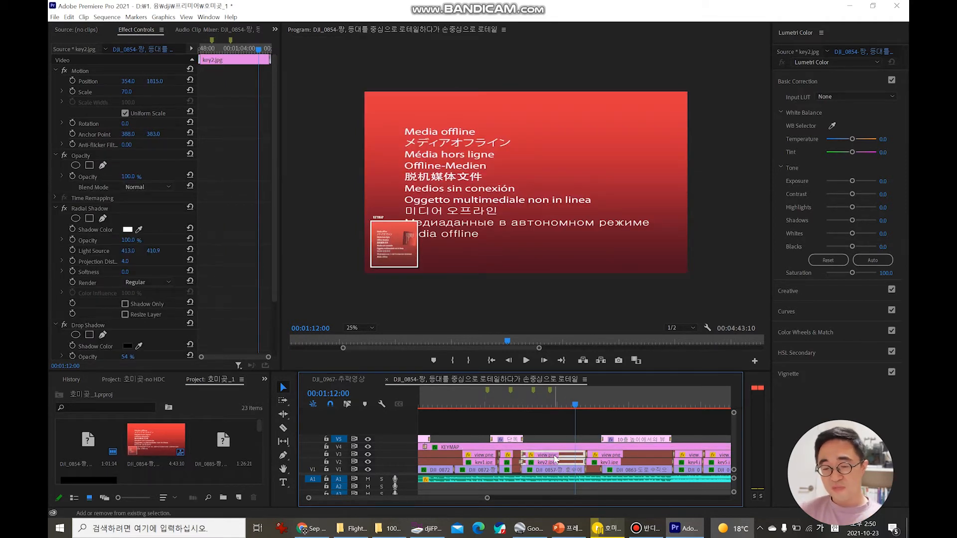
{"action": "left_click", "coordinate": [557, 469], "text": "shift"}
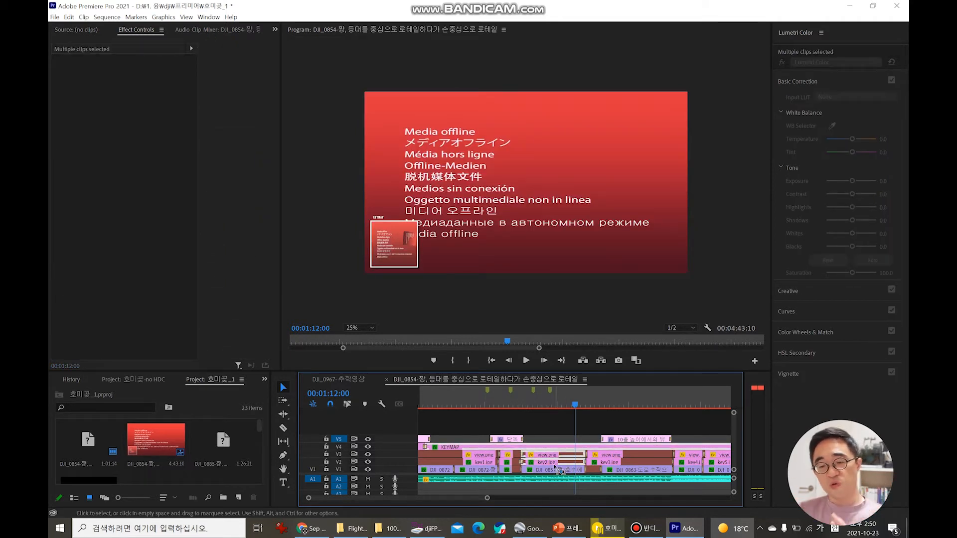
{"action": "left_click", "coordinate": [337, 379]}
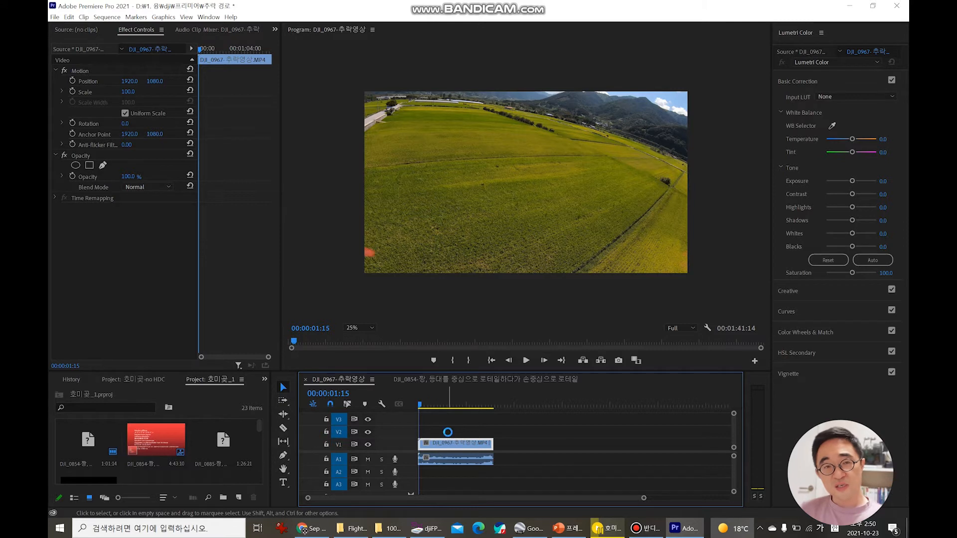
{"action": "key", "text": "ctrl+v"}
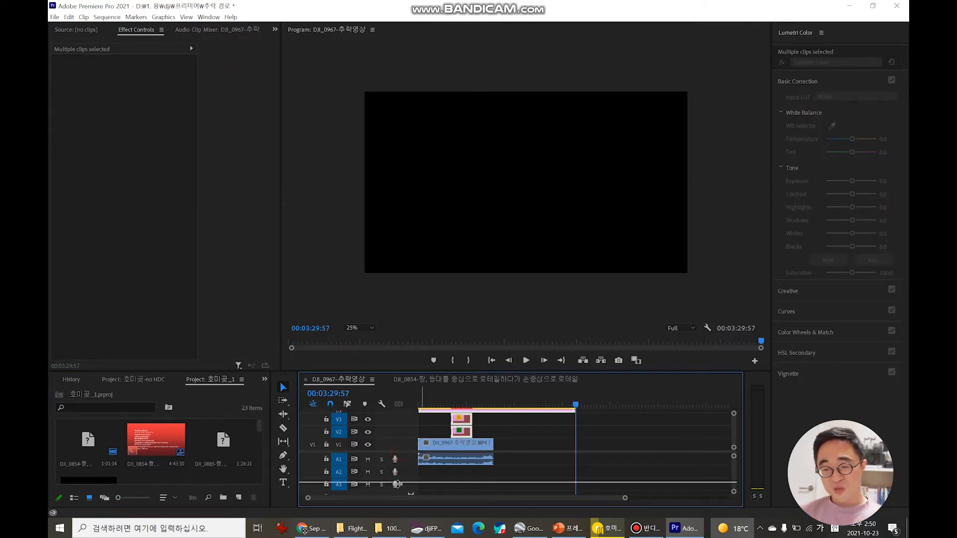
{"action": "scroll", "coordinate": [399, 449], "scroll_direction": "up", "scroll_amount": 2}
{"action": "left_click", "coordinate": [442, 399]}
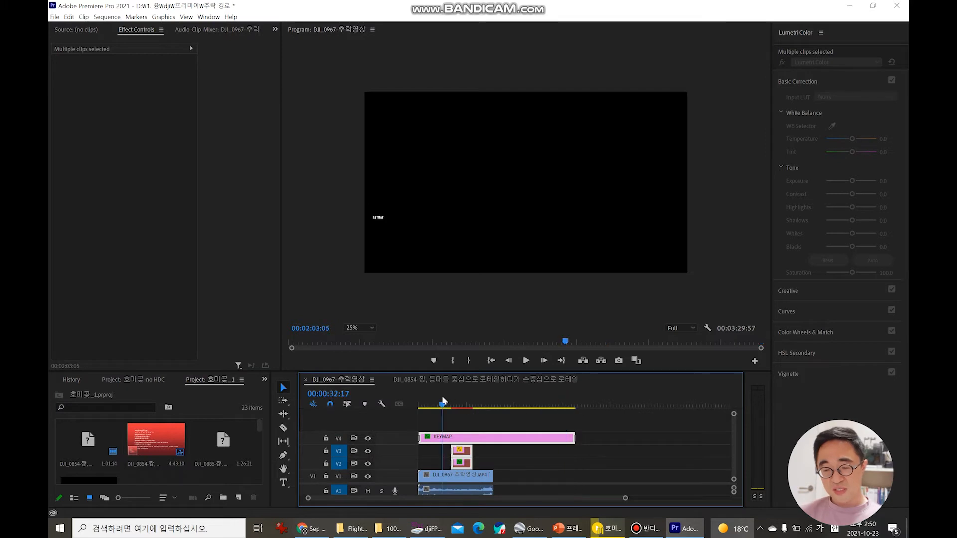
Trim the end of the KEYMAP title to the footage's end at 00:01:41:14 and show the frame at 00:01:00:32
{"action": "left_click_drag", "start_coordinate": [574, 437], "coordinate": [493, 431]}
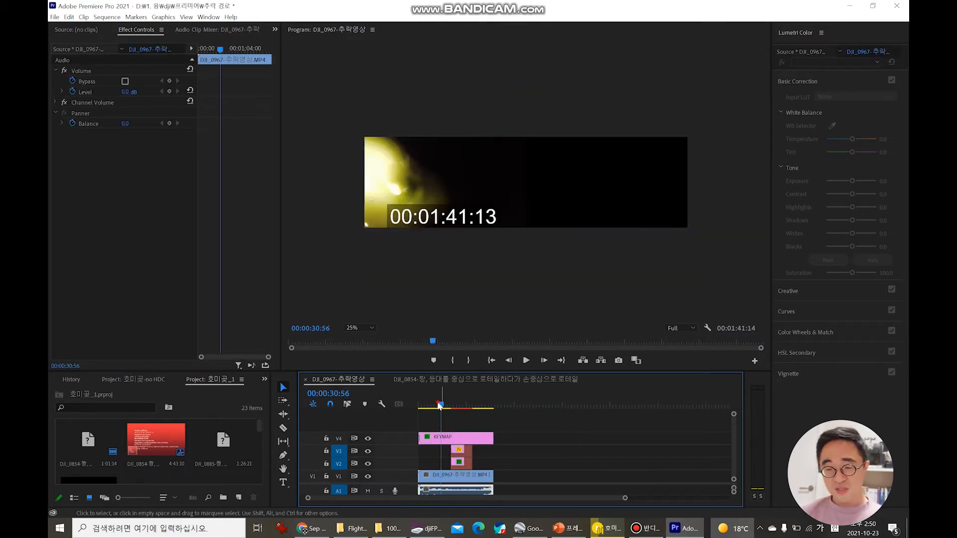
{"action": "left_click", "coordinate": [456, 407]}
{"action": "left_click", "coordinate": [461, 410]}
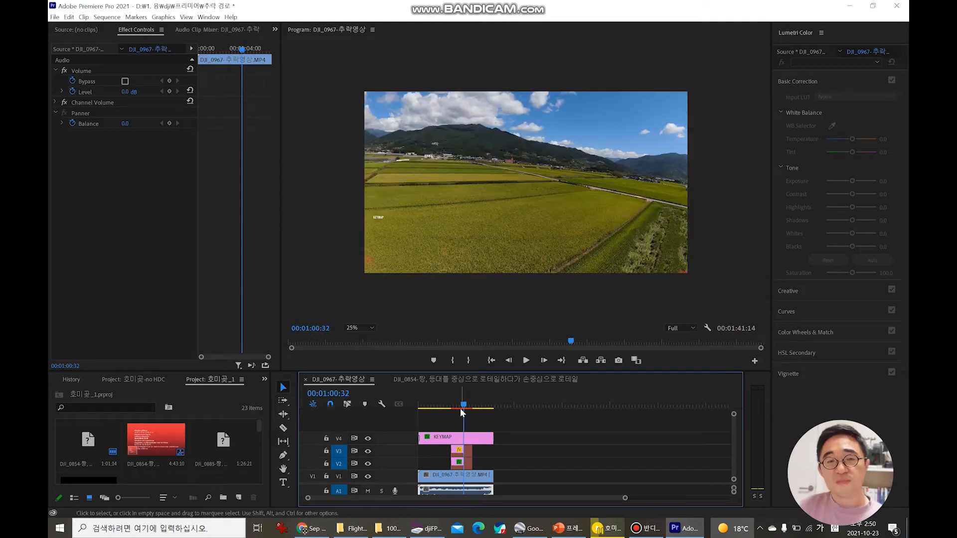
{"action": "key", "text": "ctrl"}
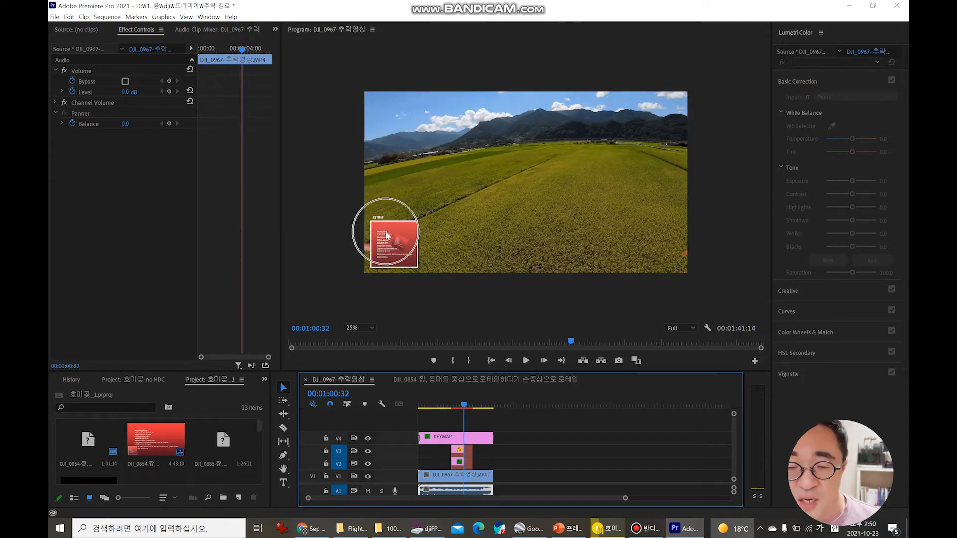
{"action": "key", "text": "ctrl"}
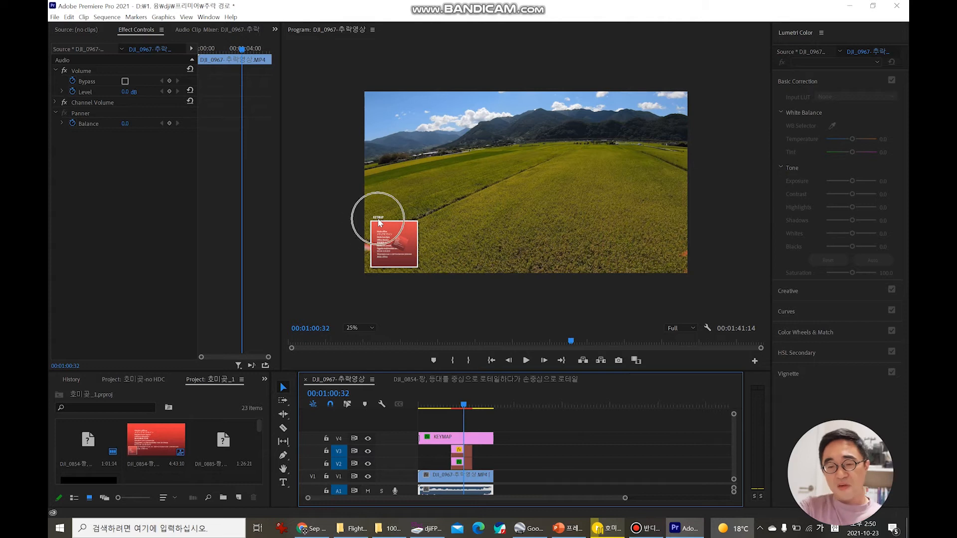
{"action": "left_click", "coordinate": [390, 243]}
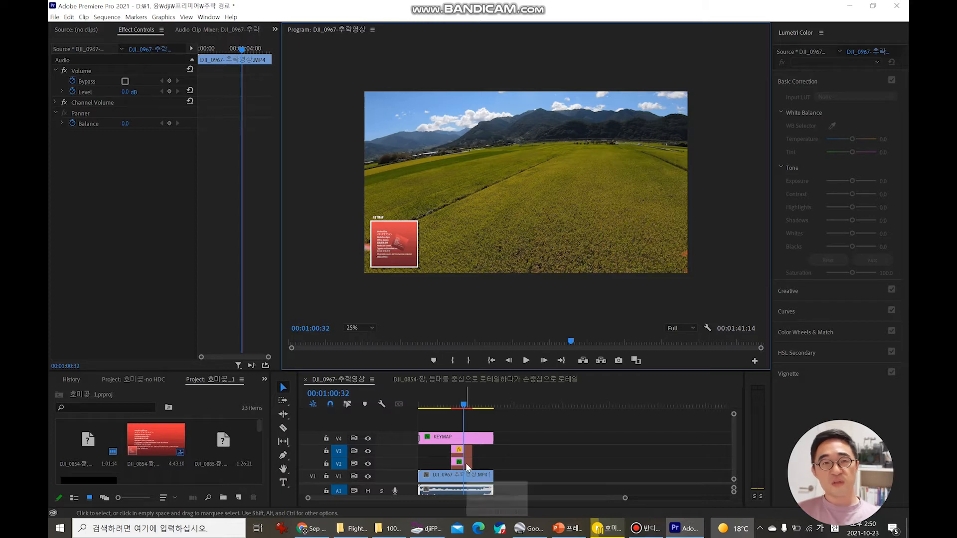
{"action": "key", "text": "ctrl"}
{"action": "key", "text": "ctrl"}
{"action": "key", "text": "ctrl"}
{"action": "key", "text": "ctrl"}
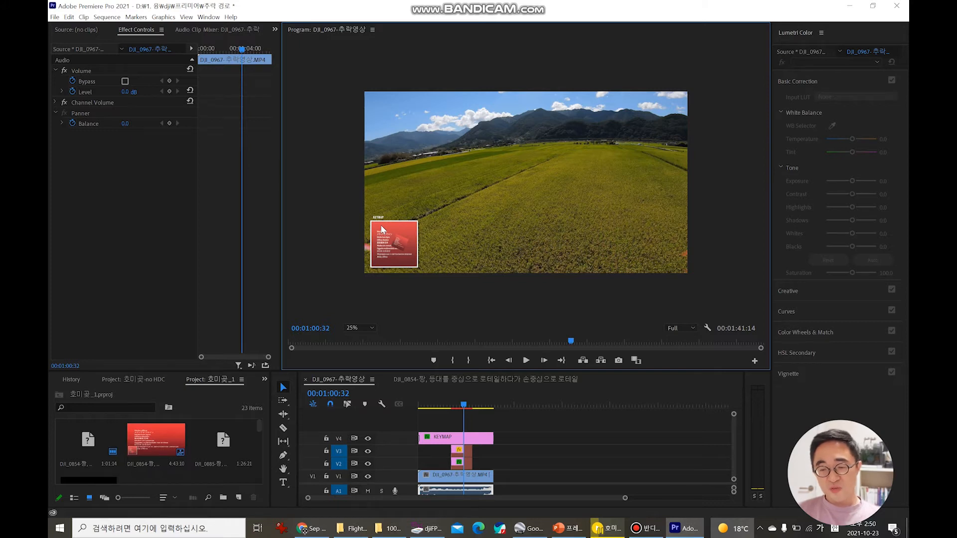
Relink the offline key2.jpg clip on track V2 to the keymap image in the dji\SOURCE folder
{"action": "left_click", "coordinate": [465, 462]}
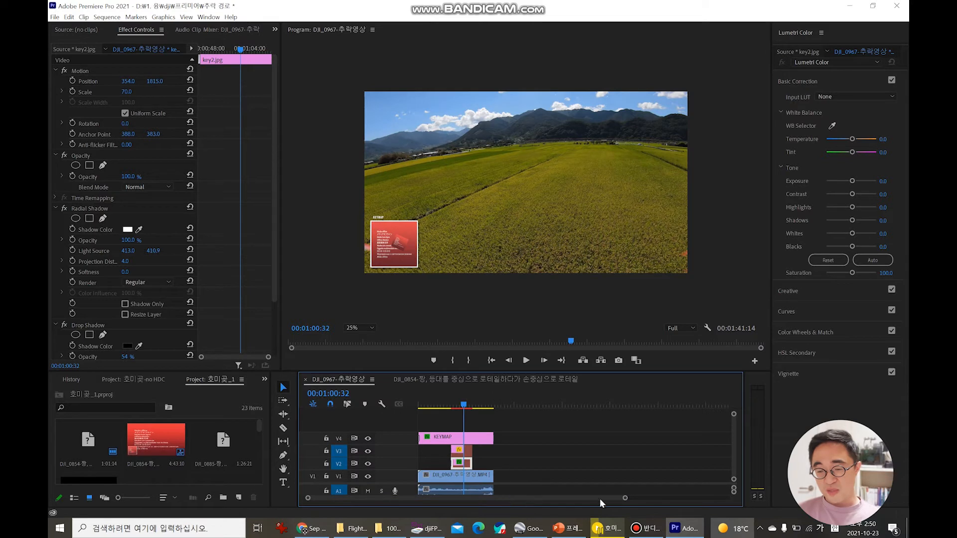
{"action": "left_click_drag", "start_coordinate": [625, 499], "coordinate": [575, 497]}
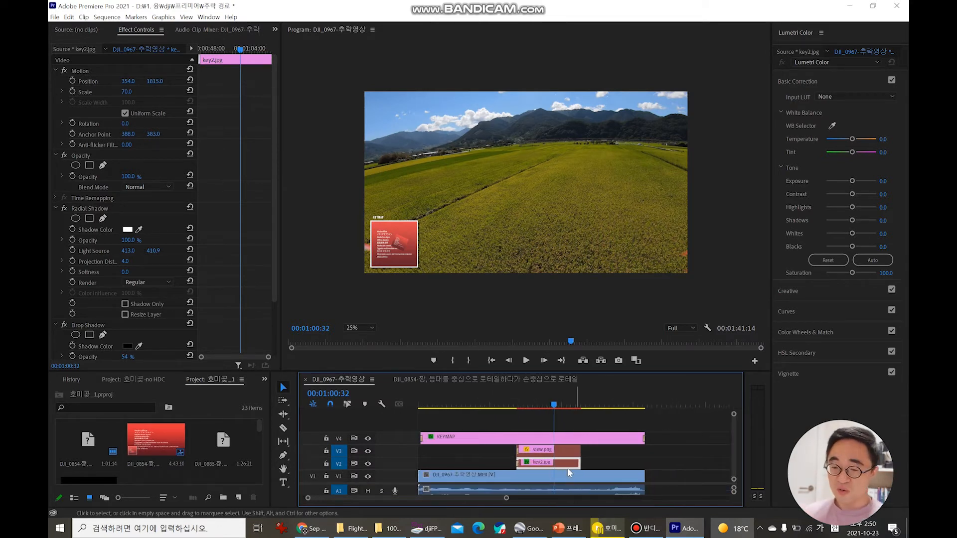
{"action": "right_click", "coordinate": [566, 464]}
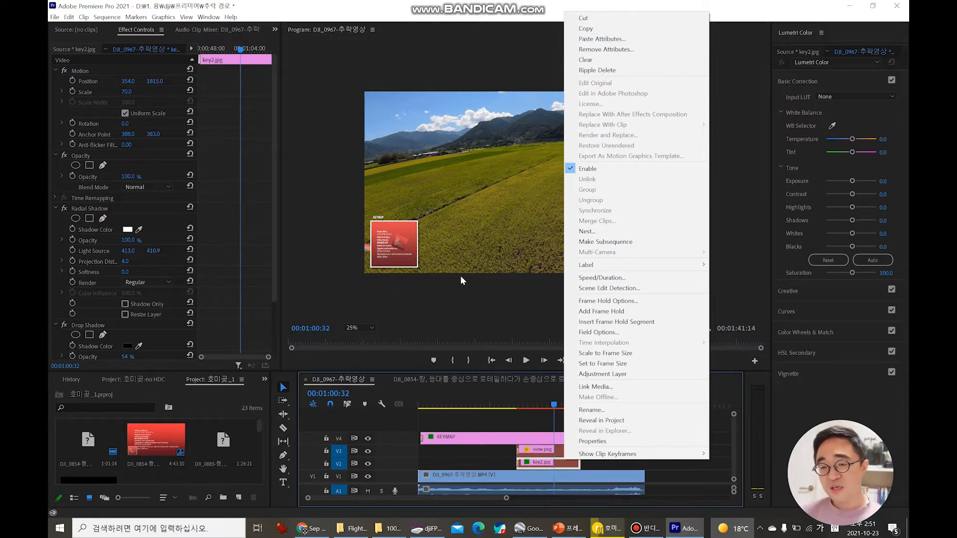
{"action": "left_click", "coordinate": [621, 386]}
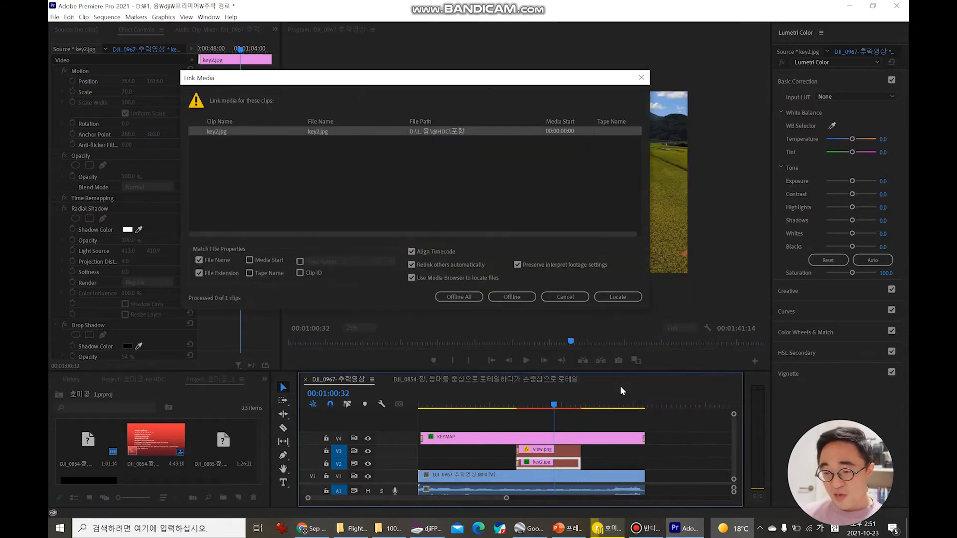
{"action": "left_click", "coordinate": [608, 297]}
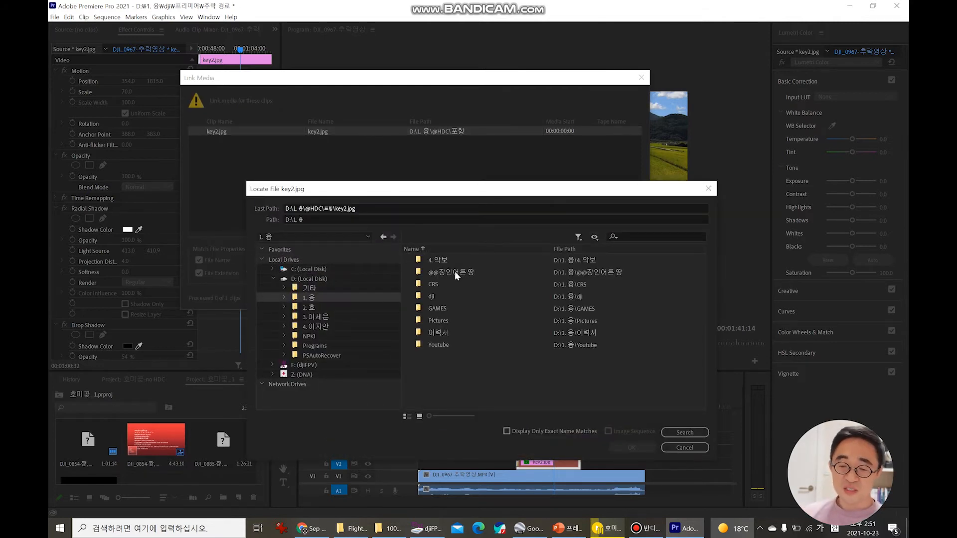
{"action": "double_click", "coordinate": [434, 296]}
{"action": "scroll", "coordinate": [451, 378], "scroll_direction": "down", "scroll_amount": 6}
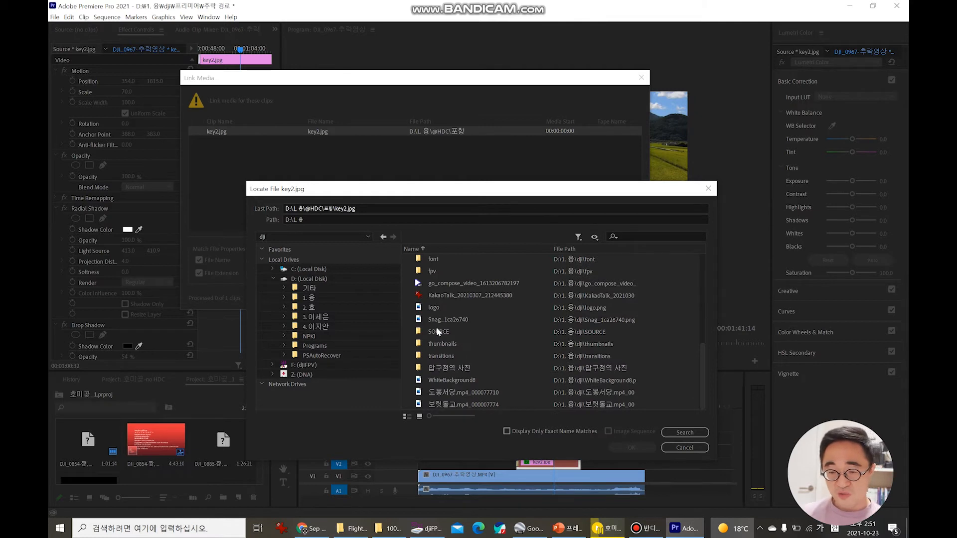
{"action": "double_click", "coordinate": [437, 332]}
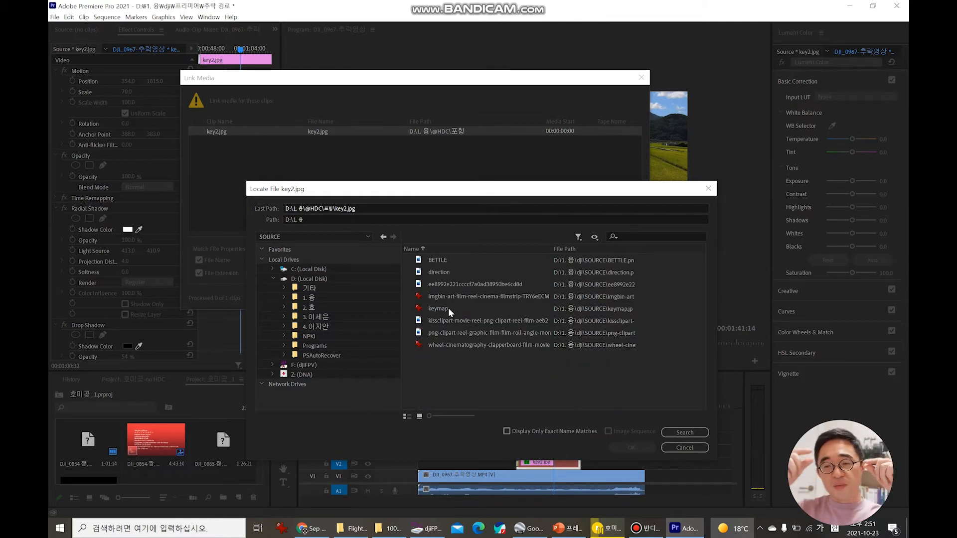
{"action": "double_click", "coordinate": [448, 307]}
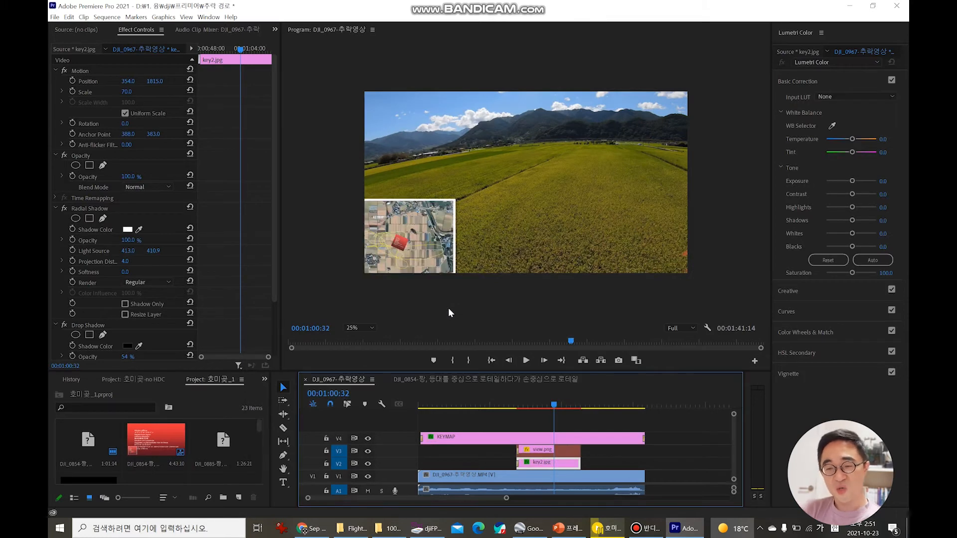
Relink the offline view.png clip on track V3 to the direction image in the dji\SOURCE folder
{"action": "left_click", "coordinate": [423, 238]}
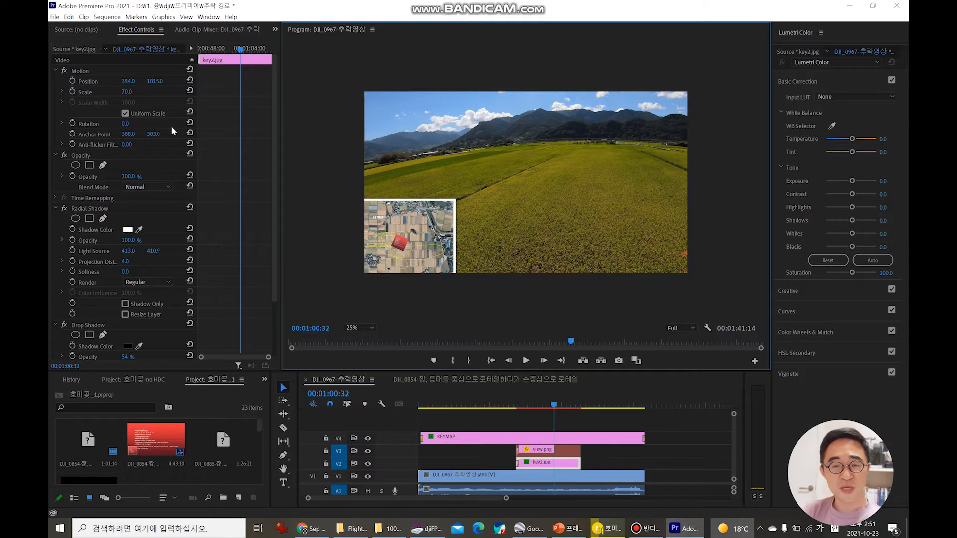
{"action": "left_click", "coordinate": [542, 468]}
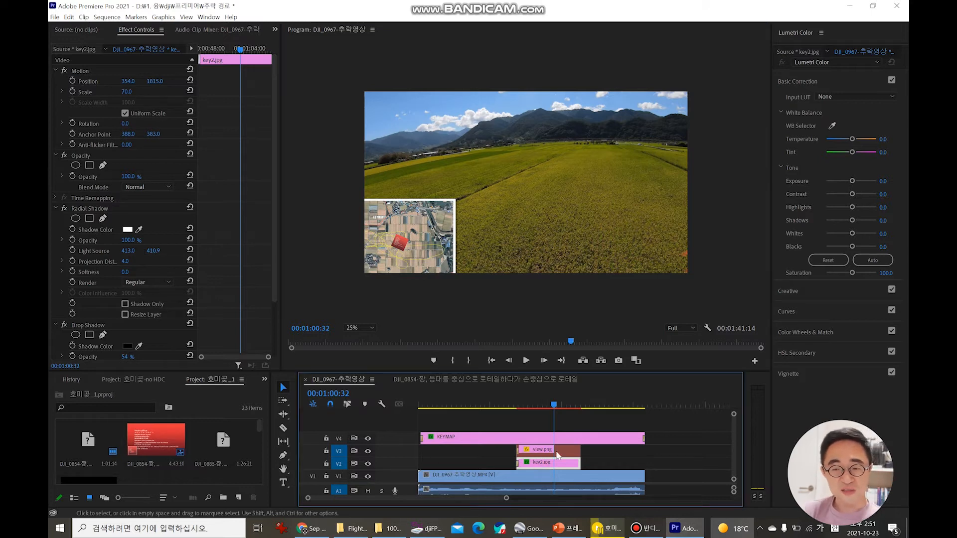
{"action": "left_click", "coordinate": [557, 451]}
{"action": "right_click", "coordinate": [556, 451]}
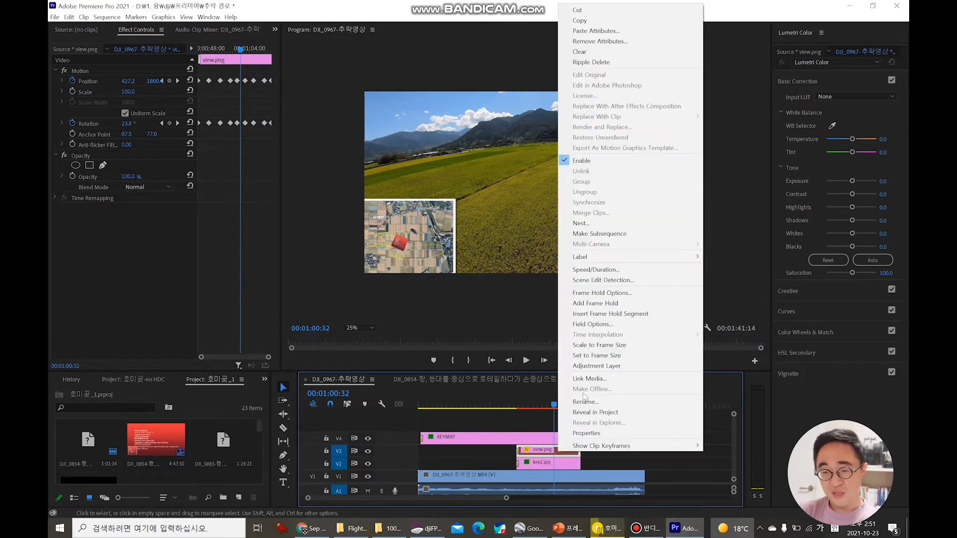
{"action": "left_click", "coordinate": [612, 380]}
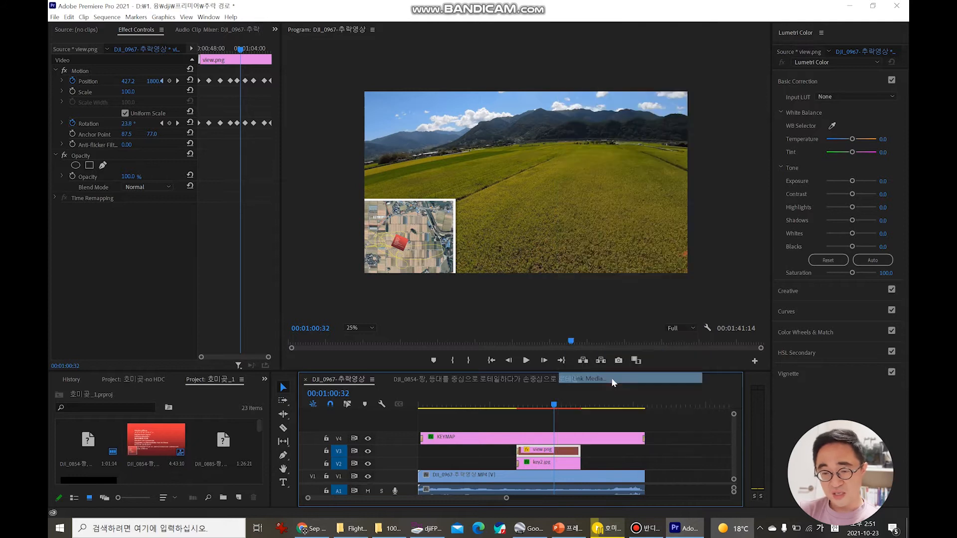
{"action": "left_click", "coordinate": [605, 299]}
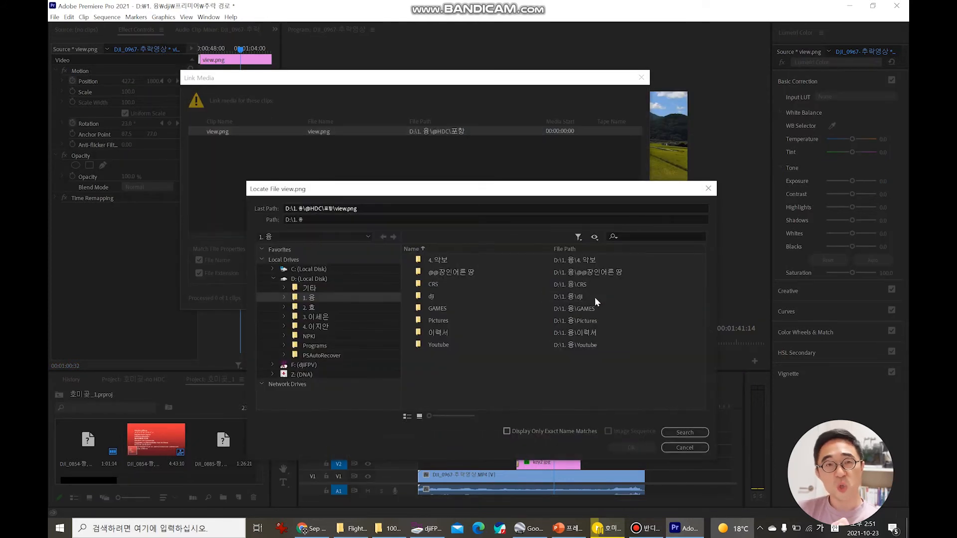
{"action": "double_click", "coordinate": [433, 299]}
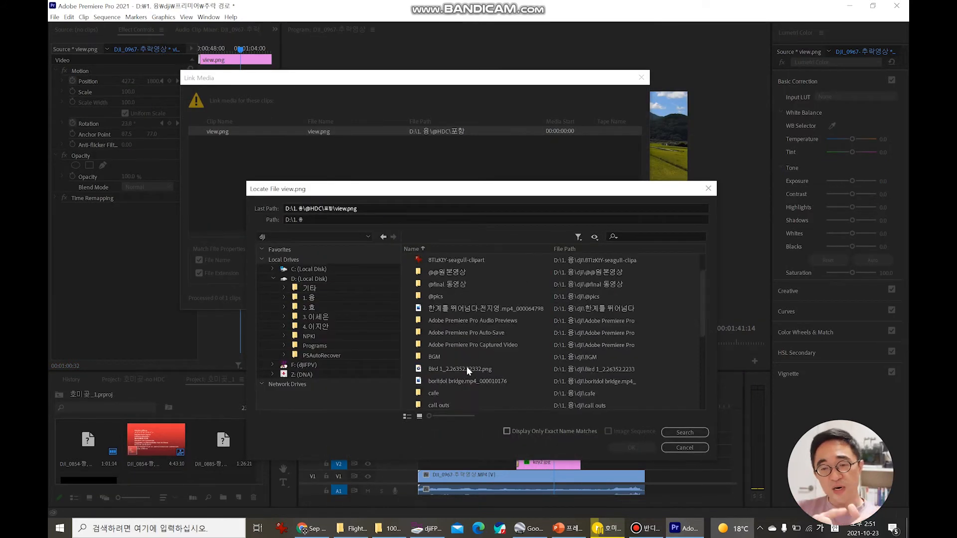
{"action": "scroll", "coordinate": [449, 324], "scroll_direction": "down", "scroll_amount": 2}
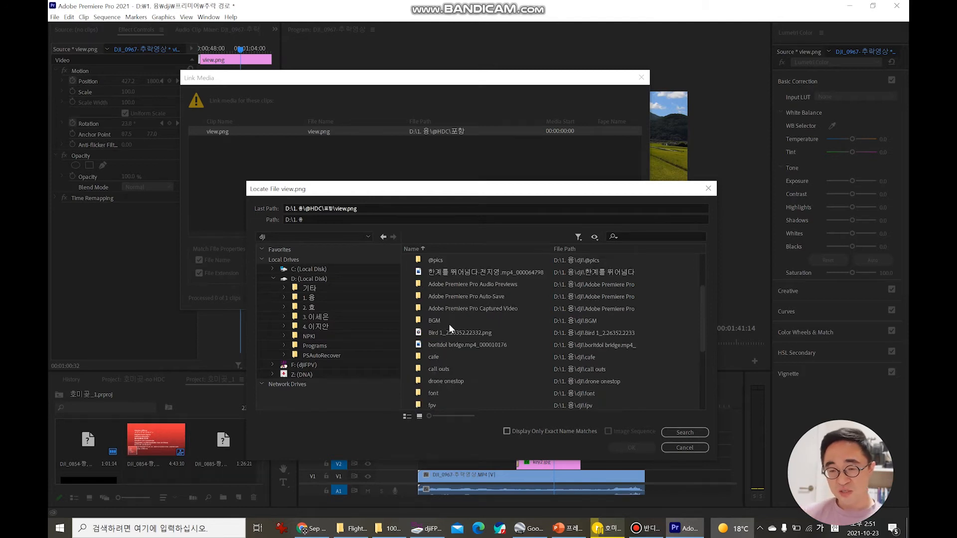
{"action": "double_click", "coordinate": [447, 358]}
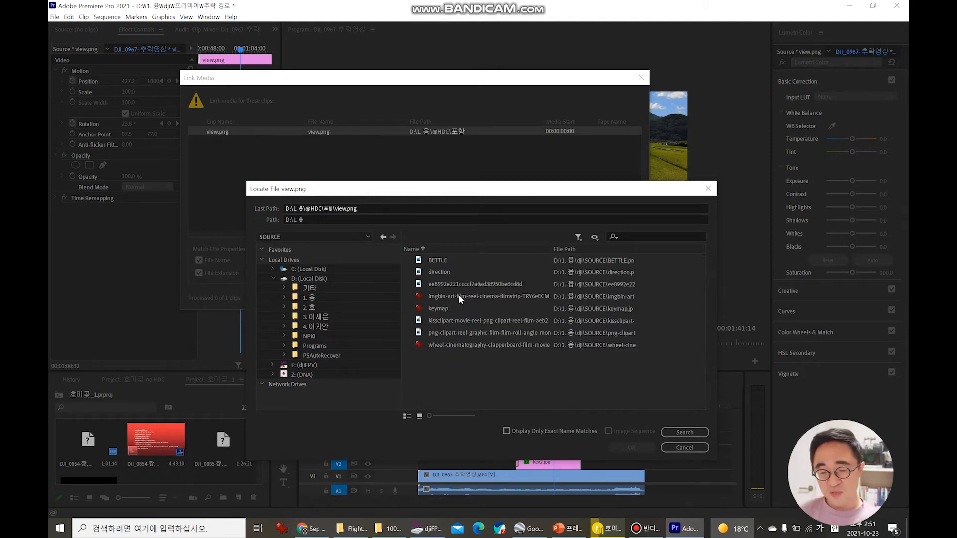
{"action": "double_click", "coordinate": [441, 273]}
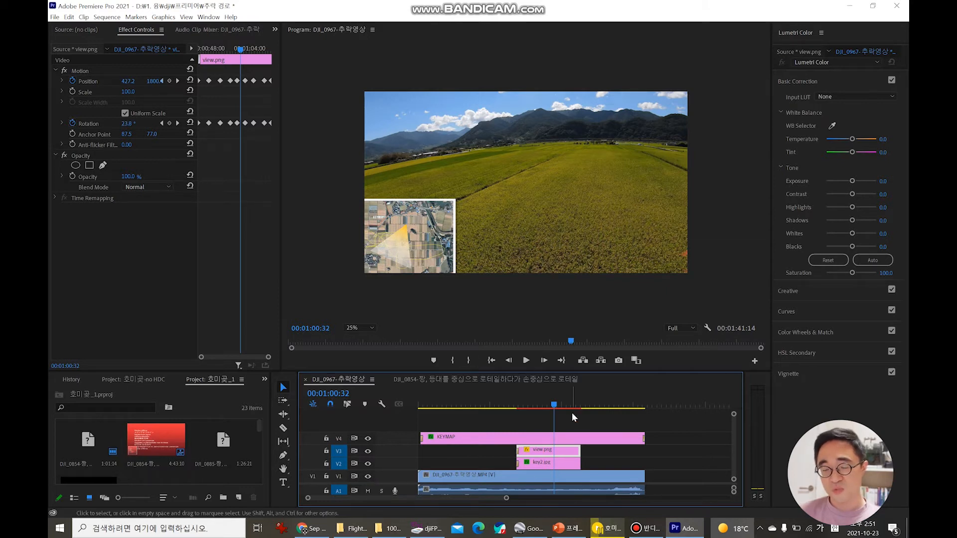
Switch to PowerPoint and set the transparency of the yellow triangle's last gradient stop to 100%
{"action": "left_click", "coordinate": [571, 532]}
{"action": "left_click", "coordinate": [501, 279]}
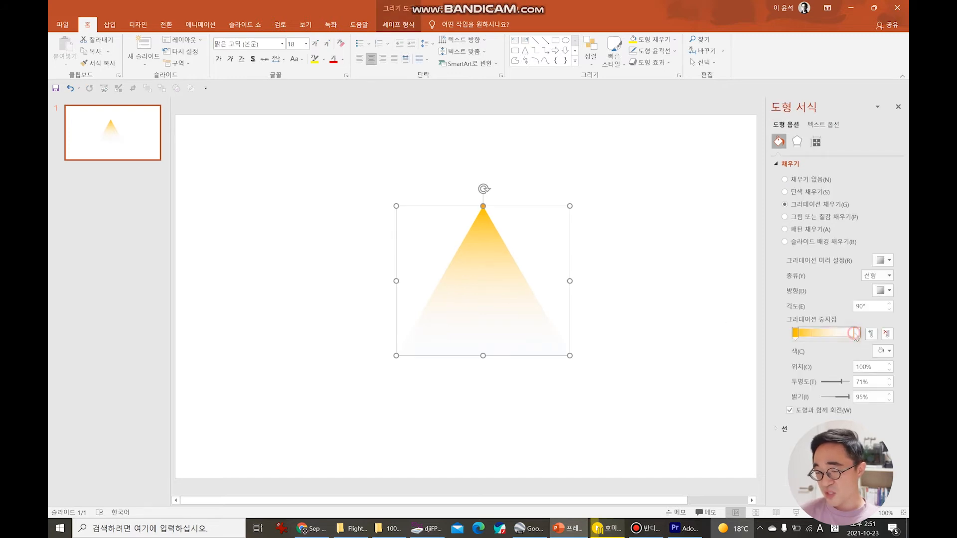
{"action": "left_click", "coordinate": [881, 350]}
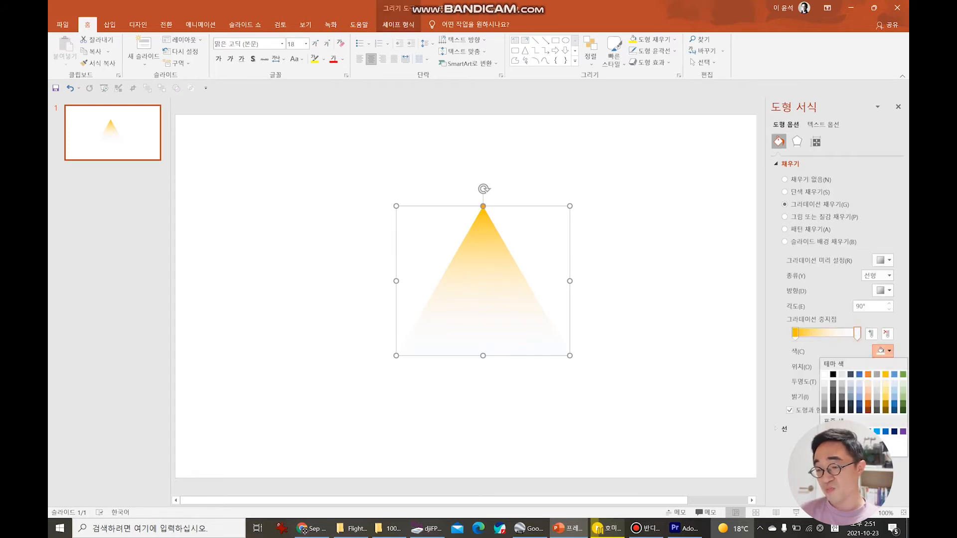
{"action": "left_click", "coordinate": [855, 340]}
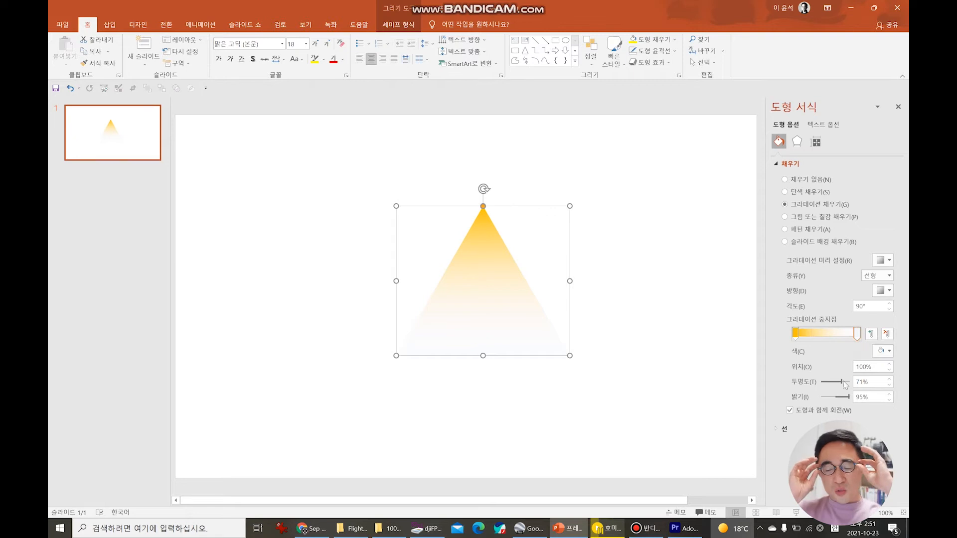
{"action": "left_click_drag", "start_coordinate": [842, 382], "coordinate": [850, 396]}
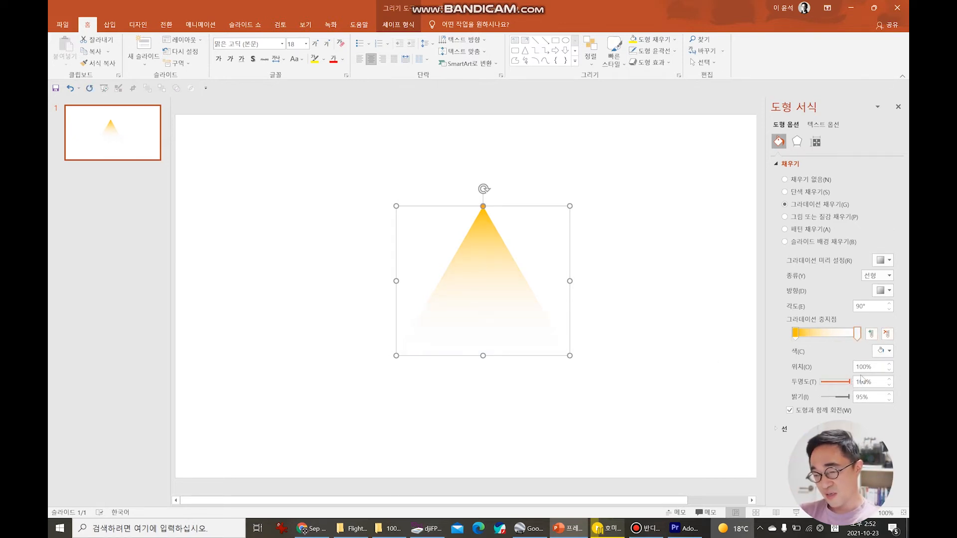
Add a gradient stop to the yellow triangle's fill and place it at position 74%
{"action": "left_click", "coordinate": [888, 352]}
{"action": "left_click", "coordinate": [888, 352]}
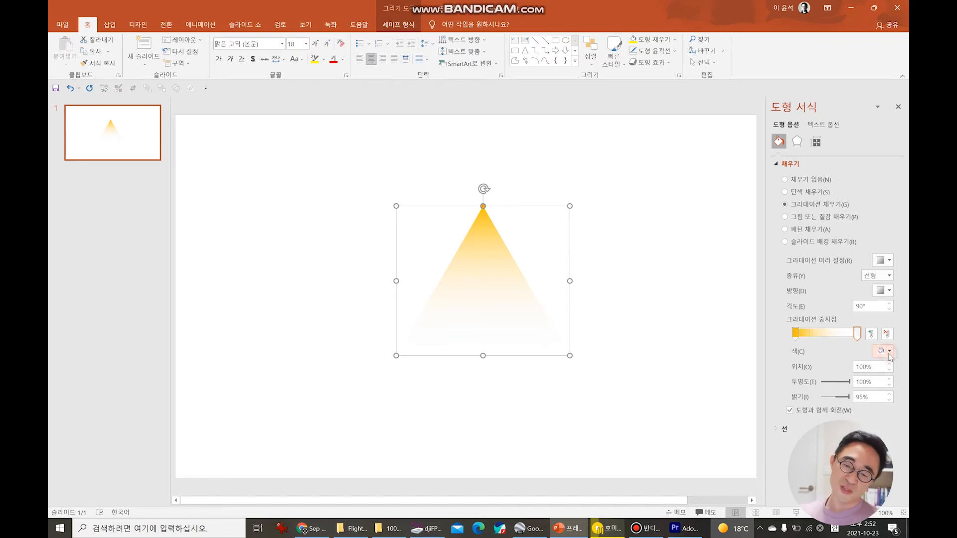
{"action": "left_click", "coordinate": [658, 312]}
{"action": "left_click", "coordinate": [503, 294]}
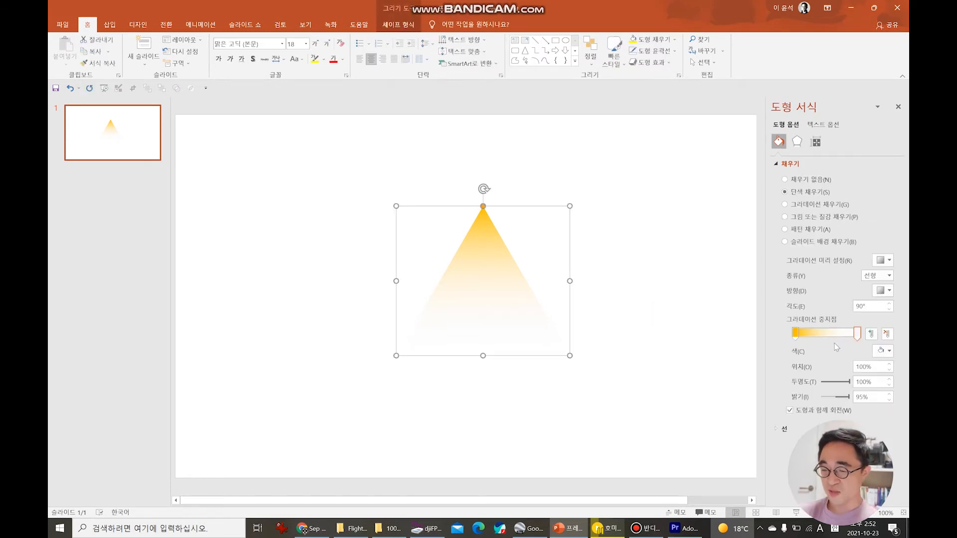
{"action": "left_click", "coordinate": [823, 334]}
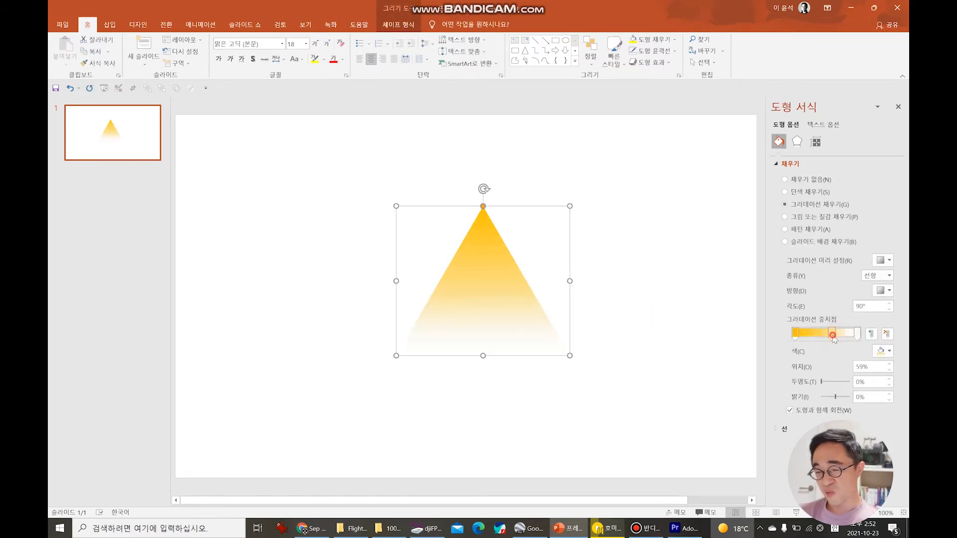
{"action": "left_click_drag", "start_coordinate": [822, 335], "coordinate": [843, 337]}
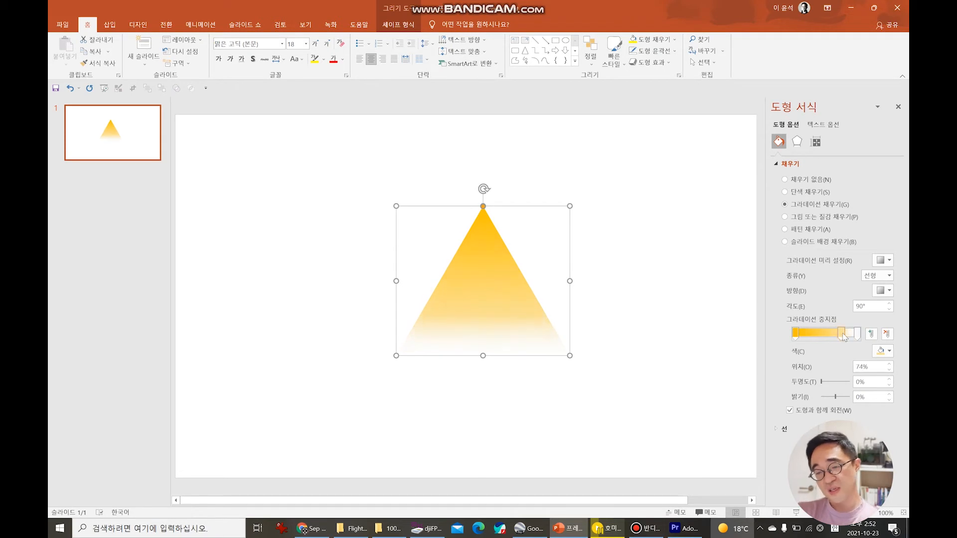
Save the triangle as a PNG picture over direction in the dji\SOURCE folder and switch back to Premiere Pro
{"action": "right_click", "coordinate": [489, 285]}
{"action": "left_click", "coordinate": [528, 198]}
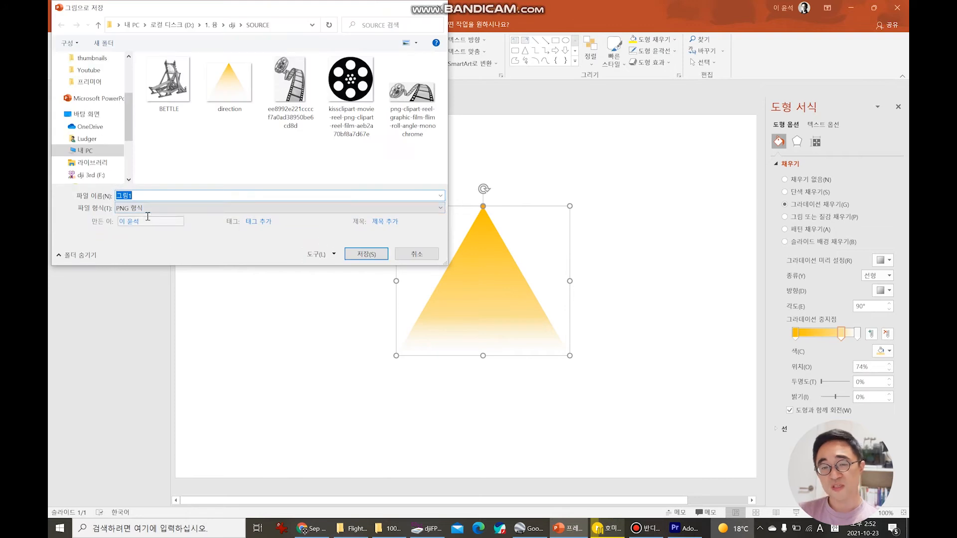
{"action": "left_click", "coordinate": [213, 99]}
{"action": "left_click", "coordinate": [366, 255]}
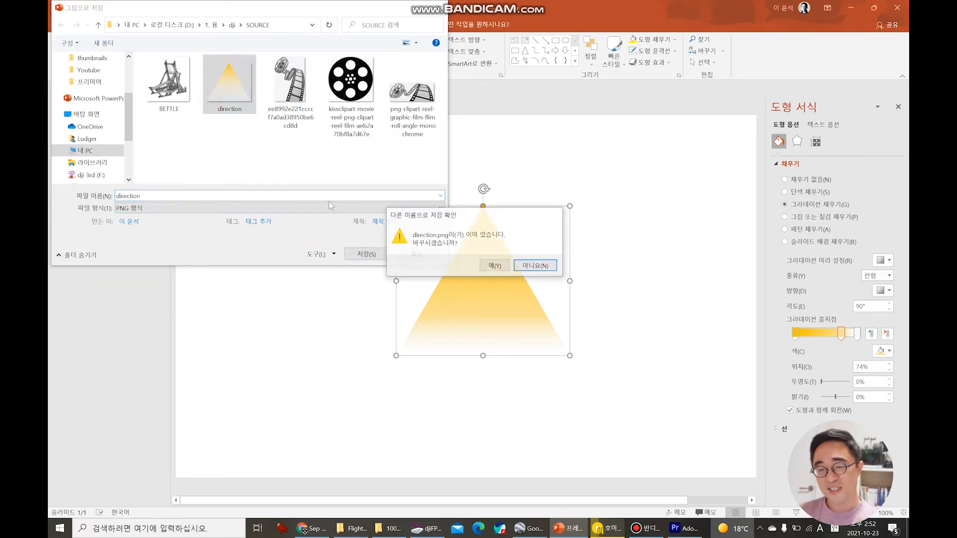
{"action": "left_click", "coordinate": [501, 269]}
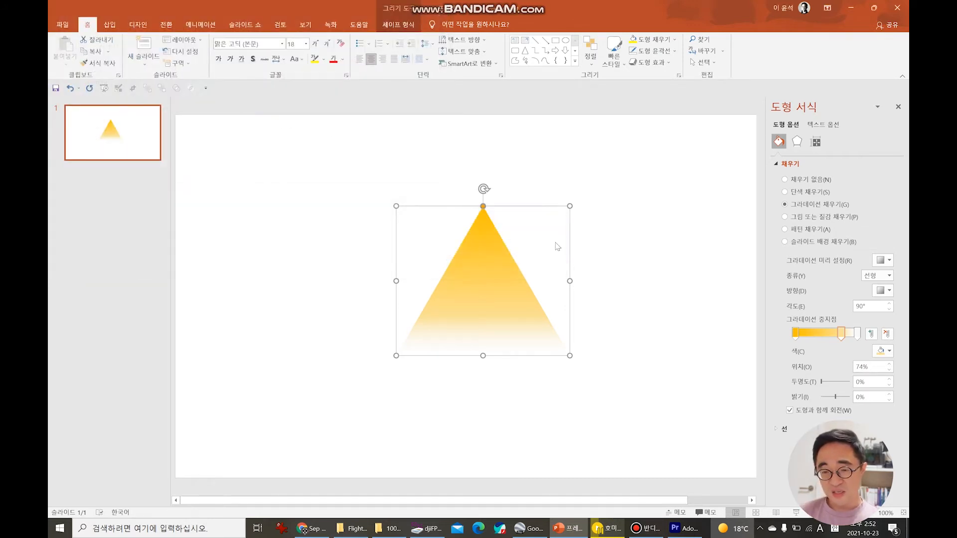
{"action": "left_click", "coordinate": [634, 222]}
{"action": "left_click", "coordinate": [849, 8]}
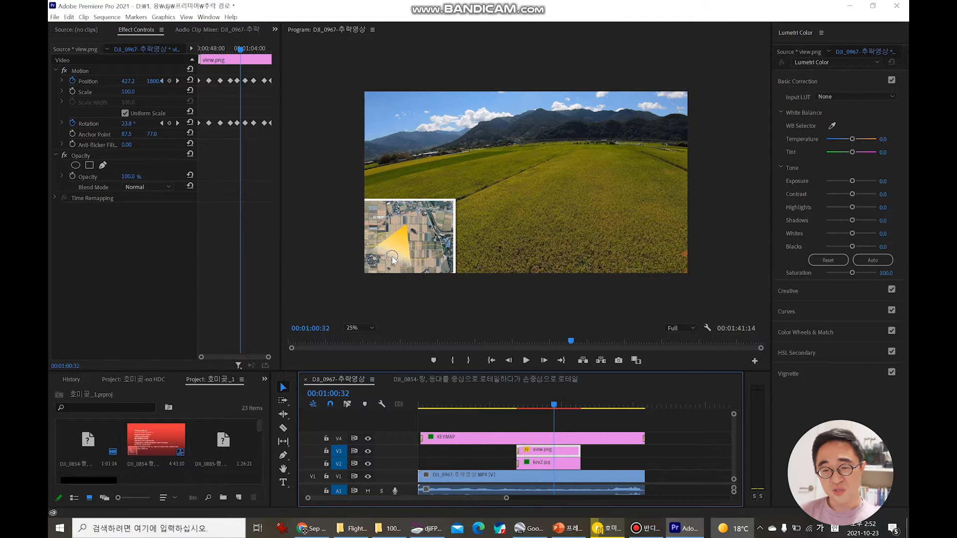
Set the key2.jpg map clip's scale to 40 and its position to 507, 1780
{"action": "left_click", "coordinate": [395, 237]}
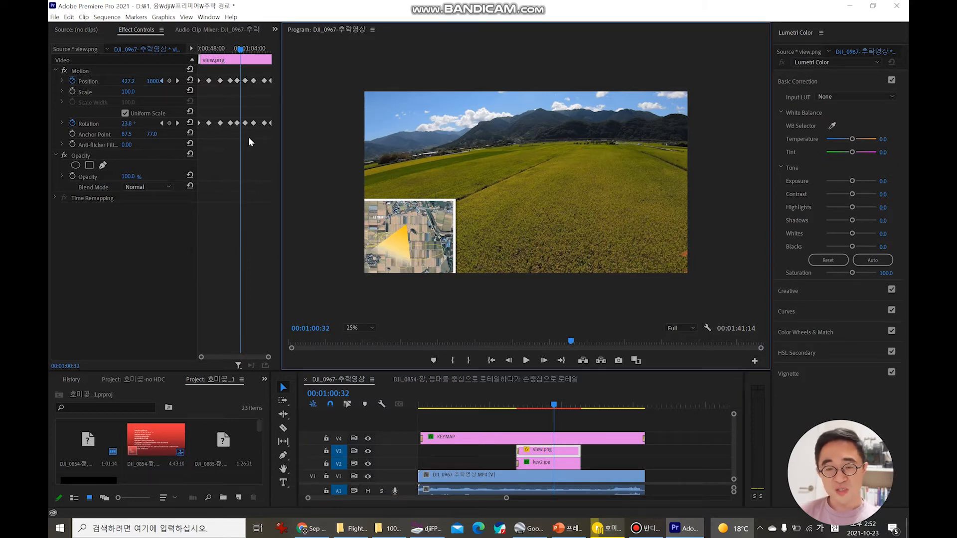
{"action": "left_click", "coordinate": [568, 462]}
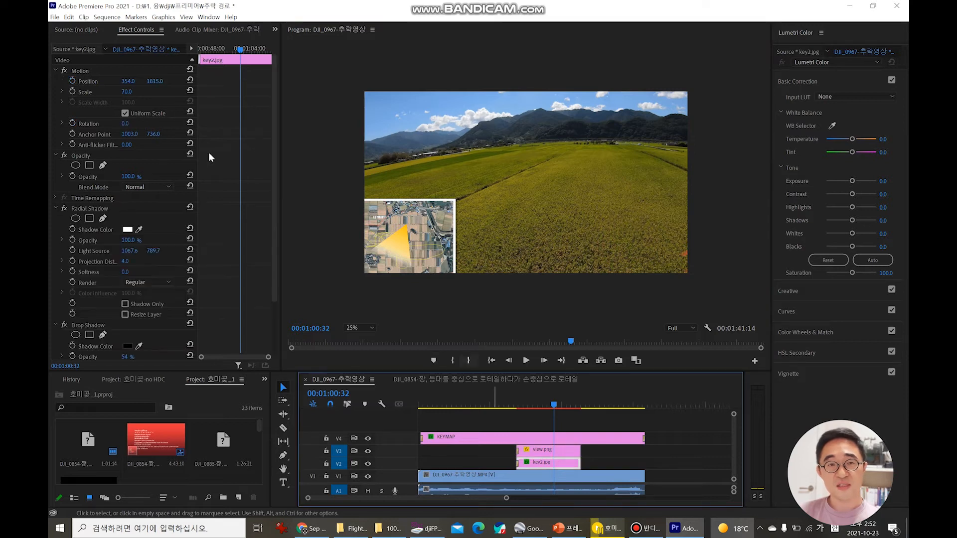
{"action": "left_click", "coordinate": [134, 90]}
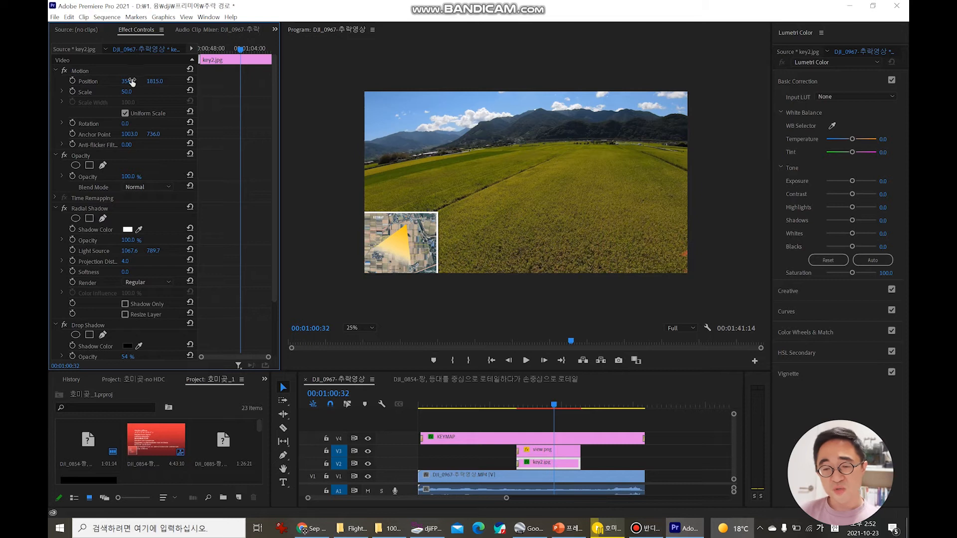
{"action": "left_click_drag", "start_coordinate": [128, 81], "coordinate": [214, 81]}
{"action": "left_click_drag", "start_coordinate": [154, 81], "coordinate": [147, 84]}
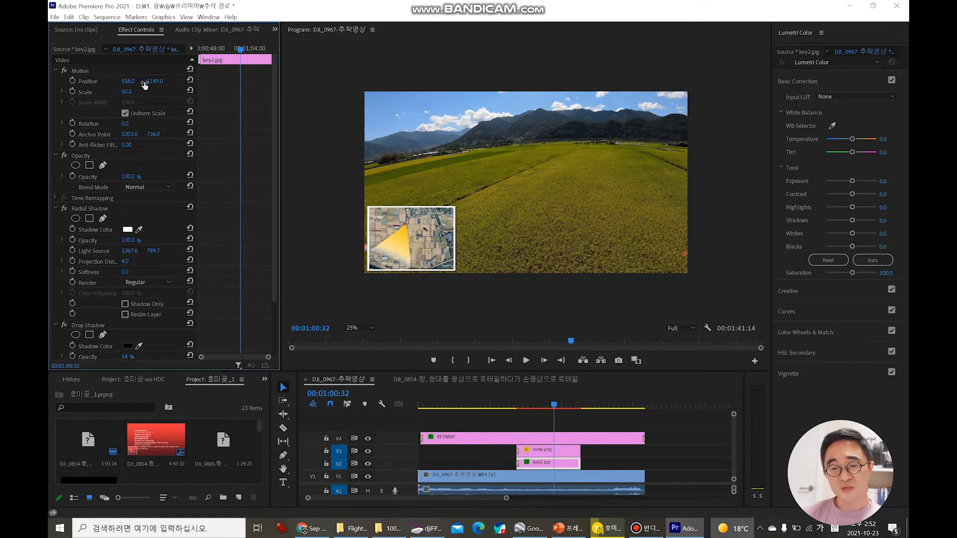
{"action": "left_click", "coordinate": [131, 91]}
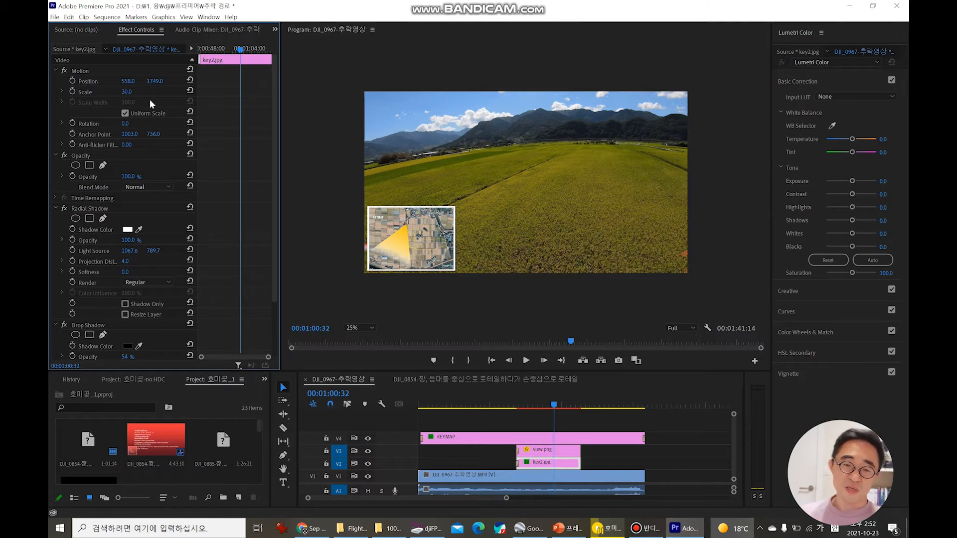
{"action": "left_click", "coordinate": [127, 91]}
{"action": "type", "text": "40"}
{"action": "key", "text": "Return"}
{"action": "left_click_drag", "start_coordinate": [129, 81], "coordinate": [156, 81]}
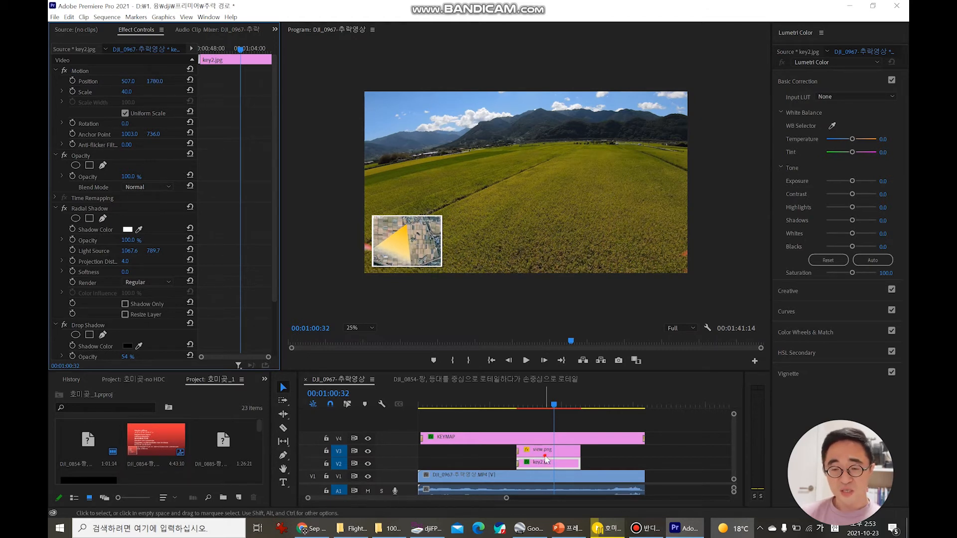
Move the KEYMAP title above the map inset by setting its vertical position to 572, checking its placement enlarged
{"action": "left_click", "coordinate": [546, 438]}
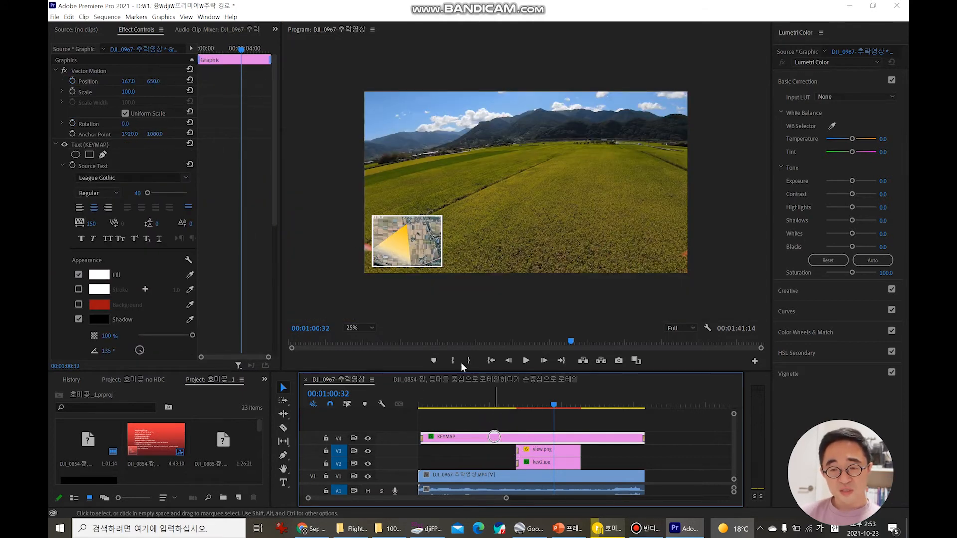
{"action": "left_click_drag", "start_coordinate": [153, 81], "coordinate": [140, 81]}
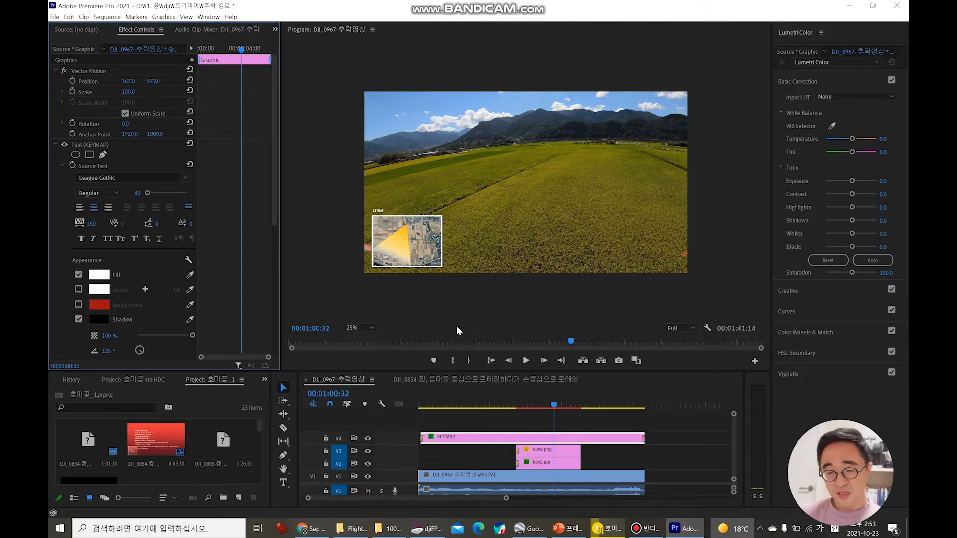
{"action": "left_click", "coordinate": [368, 330]}
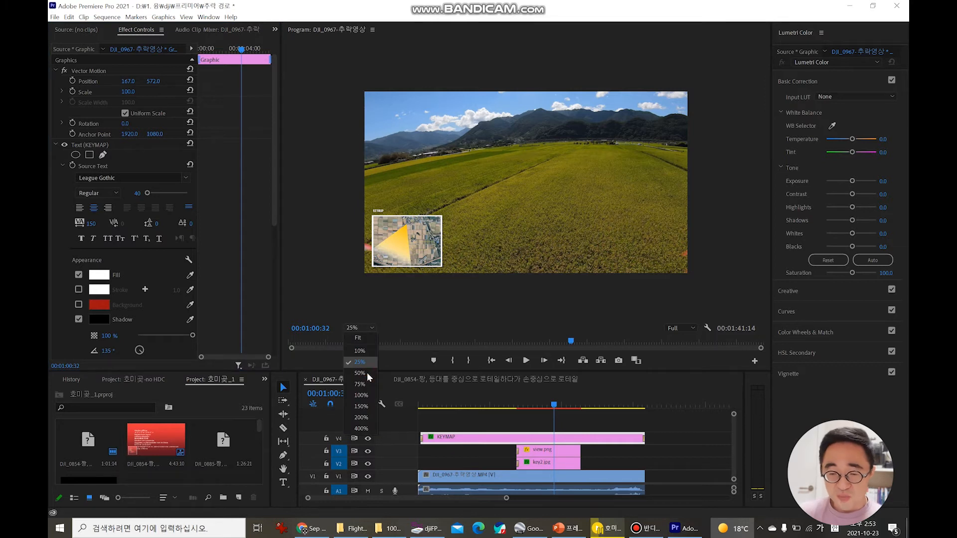
{"action": "left_click", "coordinate": [367, 372]}
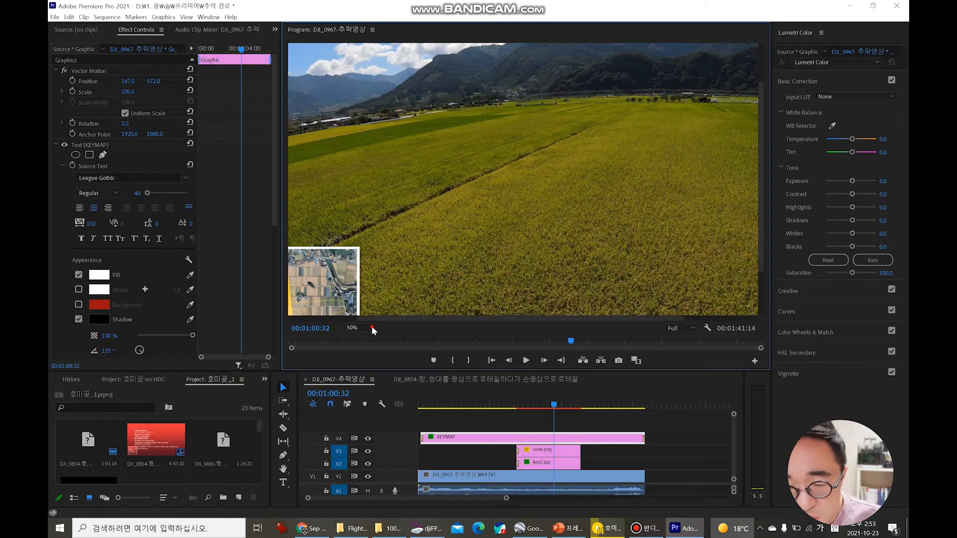
{"action": "left_click", "coordinate": [370, 328]}
{"action": "left_click", "coordinate": [363, 360]}
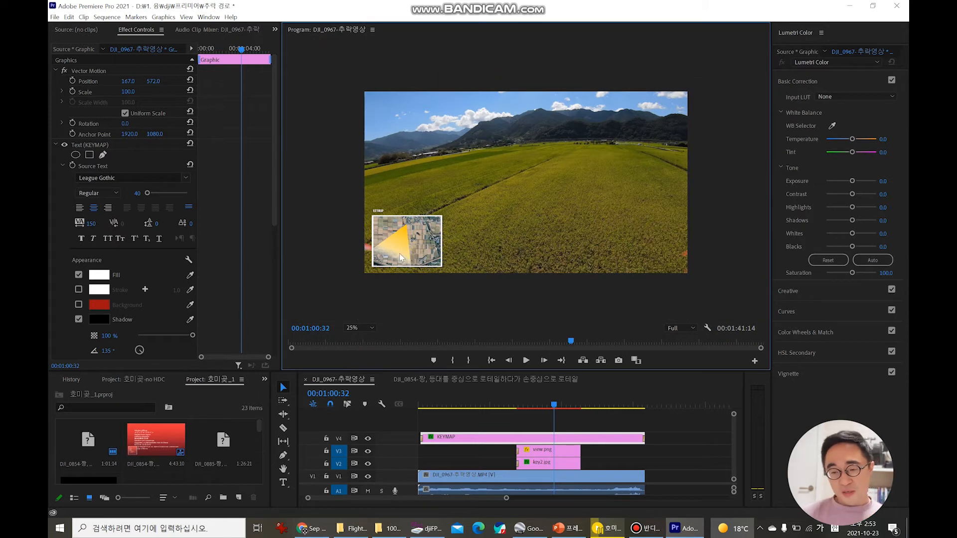
Set the scale of the view.png direction cone on track V3 to 50
{"action": "left_click", "coordinate": [538, 451]}
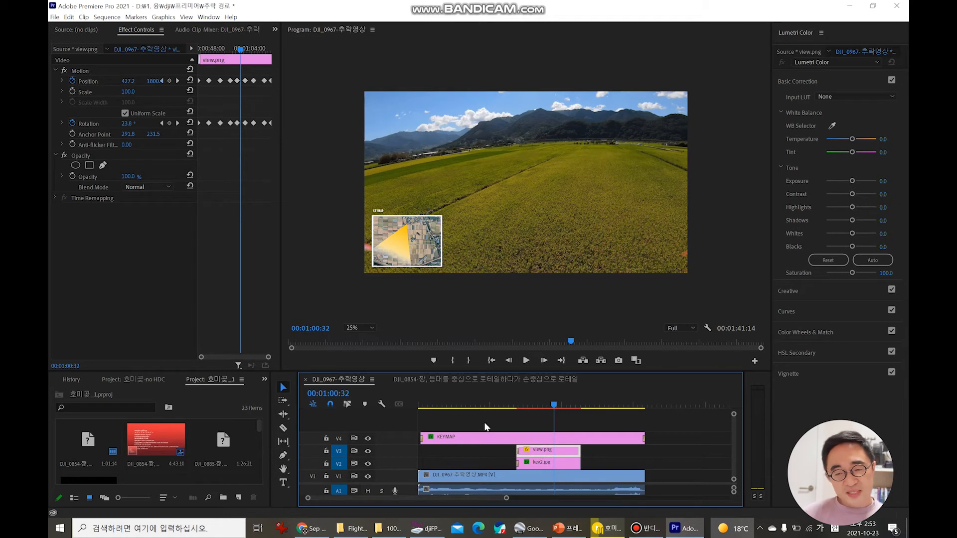
{"action": "left_click", "coordinate": [129, 91]}
{"action": "type", "text": "50"}
{"action": "key", "text": "Return"}
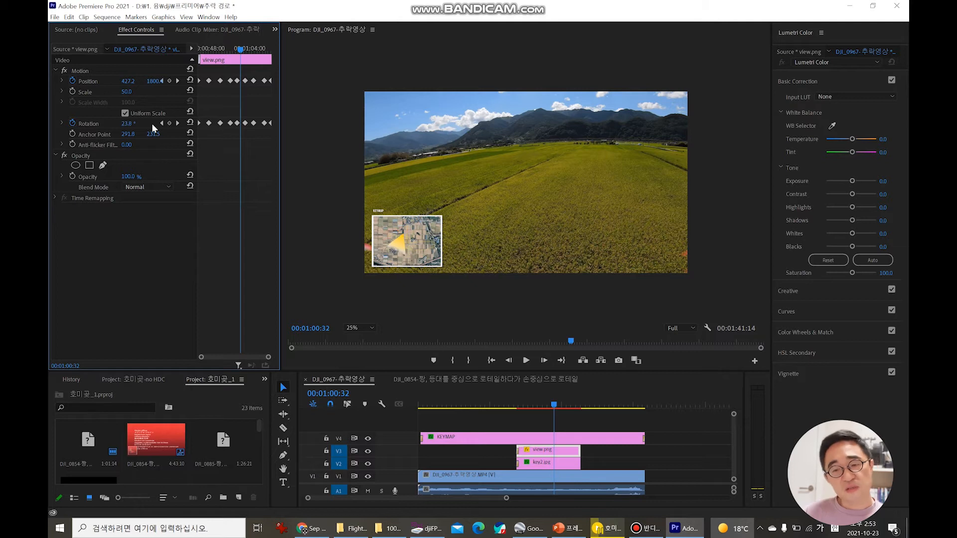
{"action": "left_click", "coordinate": [399, 255]}
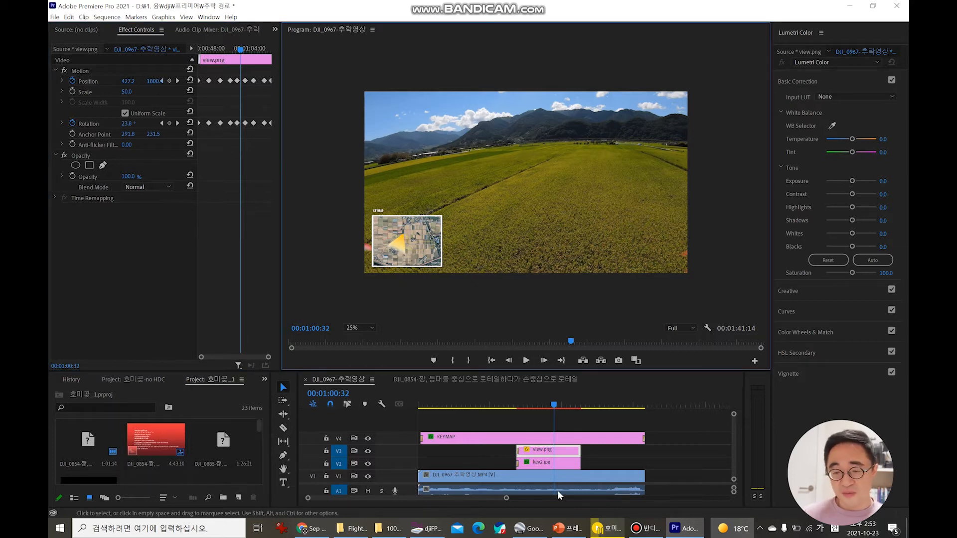
Extend the view.png and key2.jpg clips over the full footage length and the KEYMAP title back to the sequence start
{"action": "left_click_drag", "start_coordinate": [507, 498], "coordinate": [537, 497]}
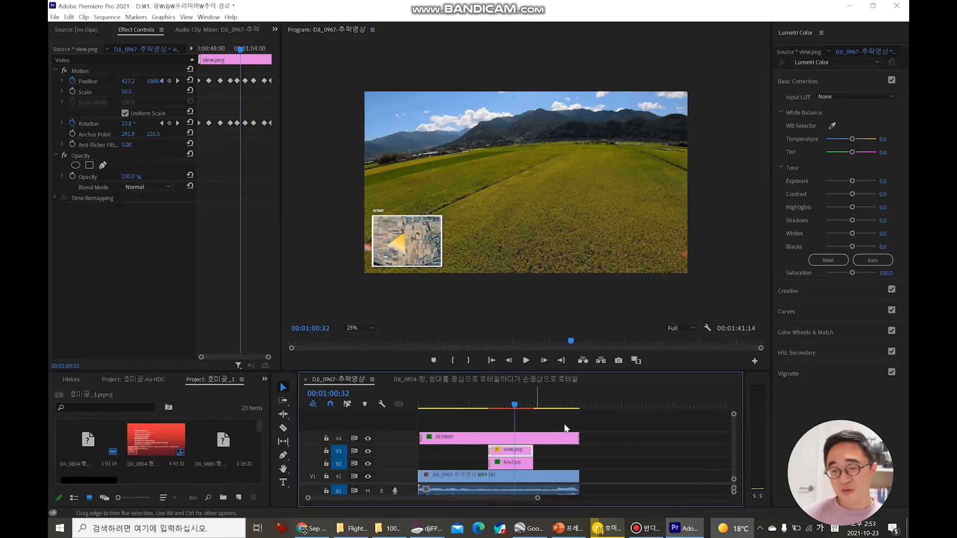
{"action": "left_click_drag", "start_coordinate": [552, 465], "coordinate": [417, 456]}
{"action": "left_click_drag", "start_coordinate": [532, 451], "coordinate": [578, 452]}
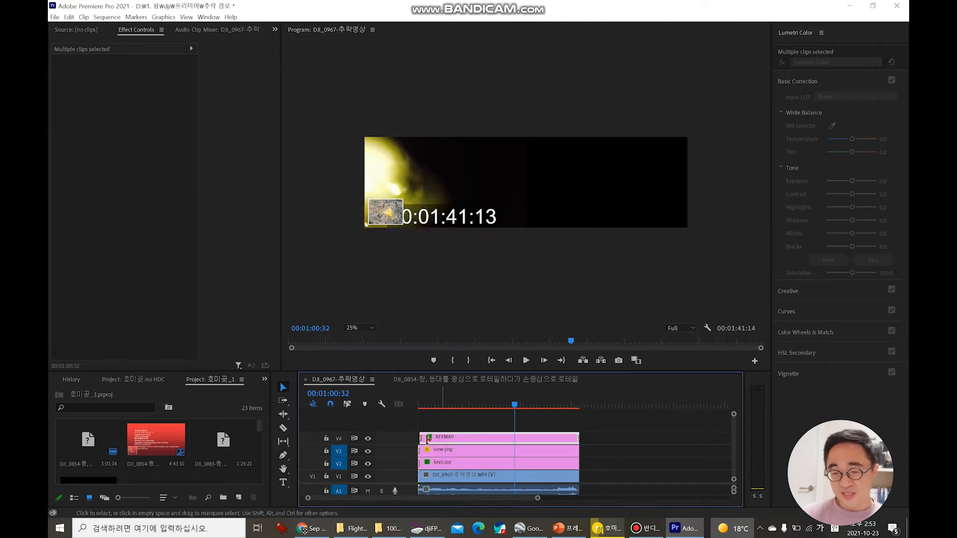
{"action": "left_click", "coordinate": [449, 441]}
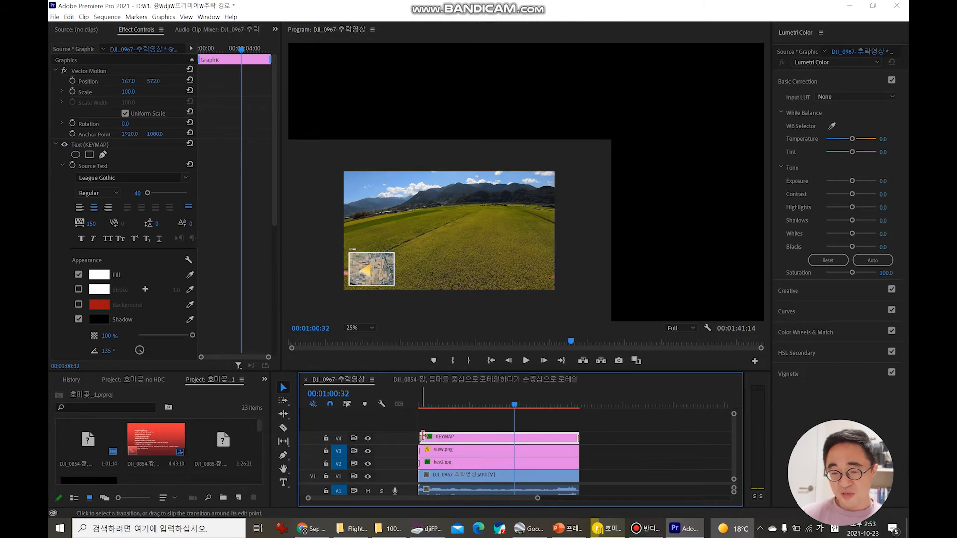
{"action": "left_click_drag", "start_coordinate": [421, 439], "coordinate": [418, 439]}
Play the sequence from the beginning to check the keymap inset and stop at 00:00:06:12
{"action": "left_click_drag", "start_coordinate": [516, 404], "coordinate": [411, 402]}
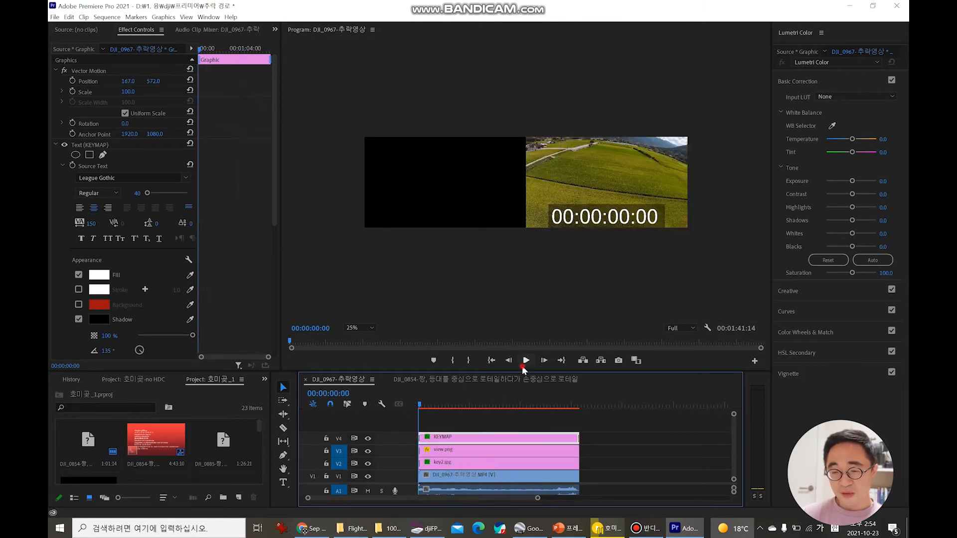
{"action": "left_click", "coordinate": [526, 360]}
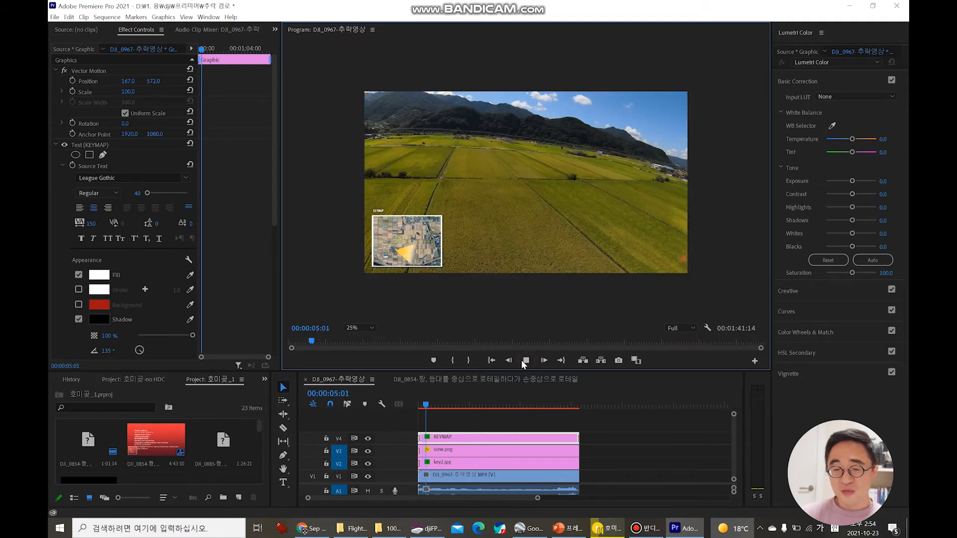
{"action": "key", "text": "space"}
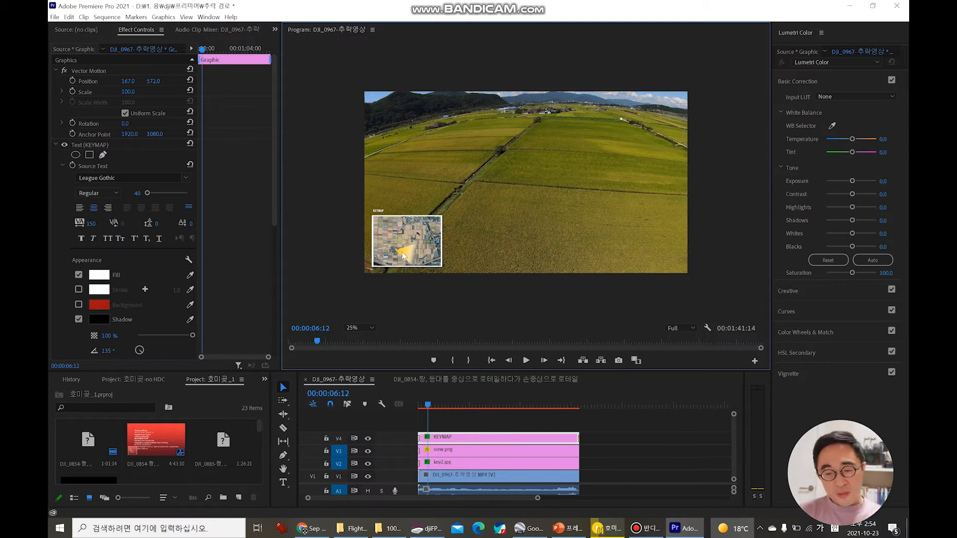
Examine the keymap inset and direction cone at 100% magnification at 00:00:06:54 and select the view.png clip
{"action": "left_click", "coordinate": [372, 327]}
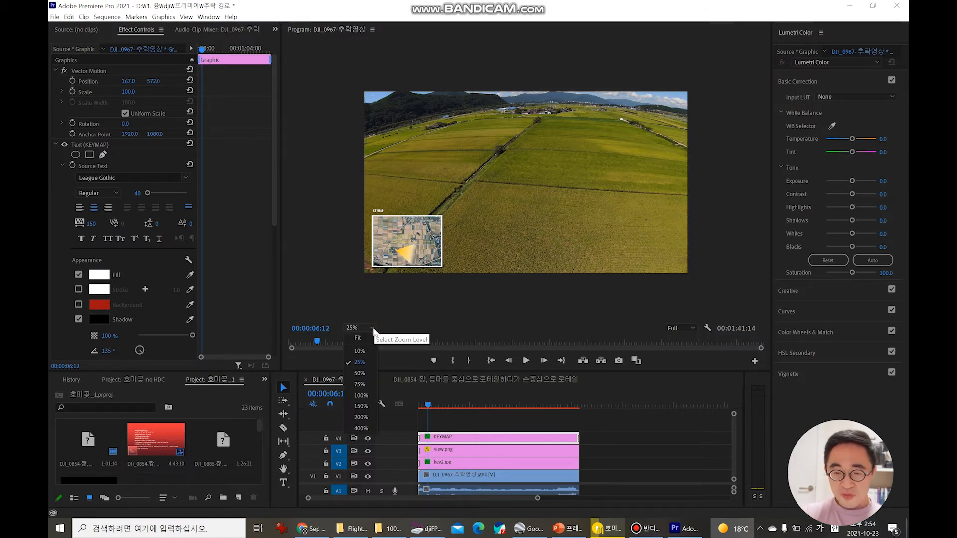
{"action": "left_click", "coordinate": [370, 405]}
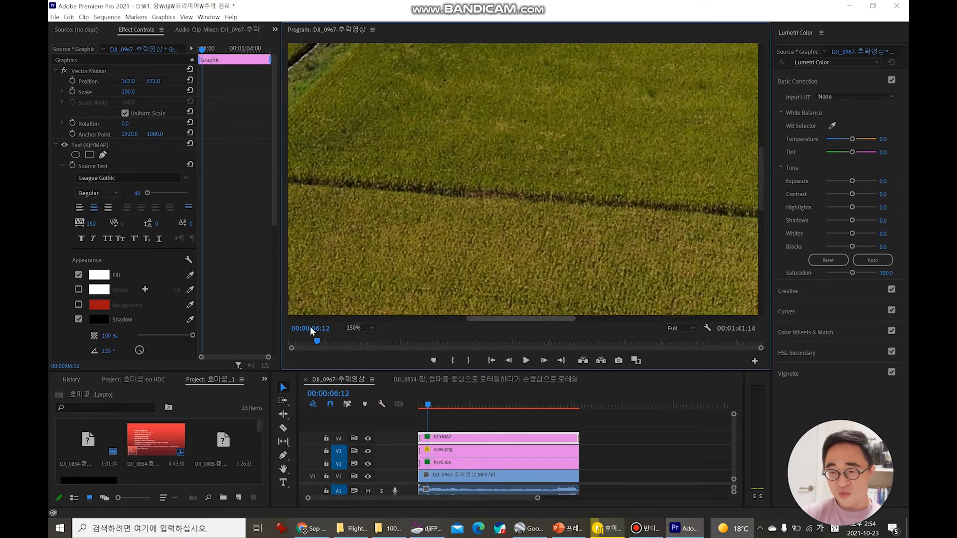
{"action": "left_click_drag", "start_coordinate": [483, 318], "coordinate": [289, 309]}
{"action": "key", "text": "ctrl"}
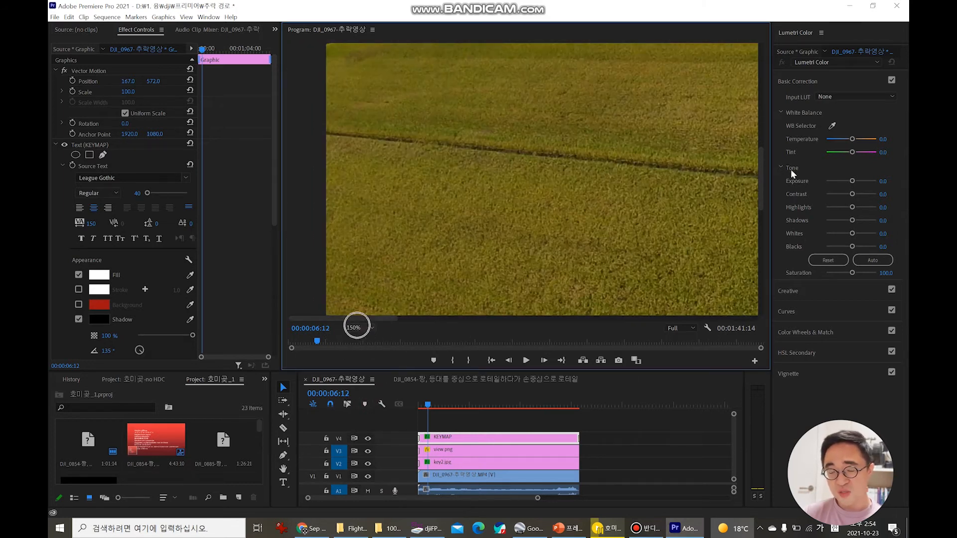
{"action": "left_click_drag", "start_coordinate": [761, 180], "coordinate": [774, 261]}
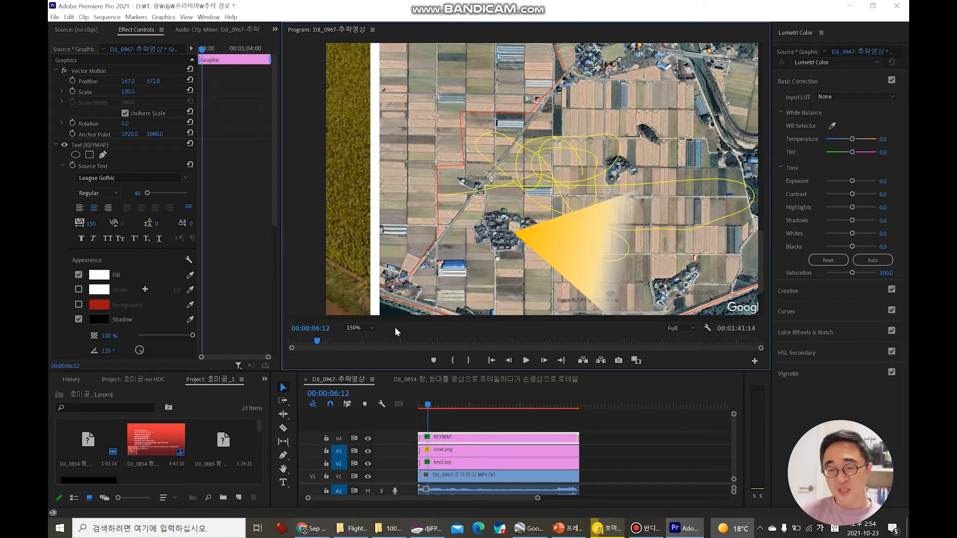
{"action": "left_click", "coordinate": [360, 328]}
{"action": "left_click", "coordinate": [367, 395]}
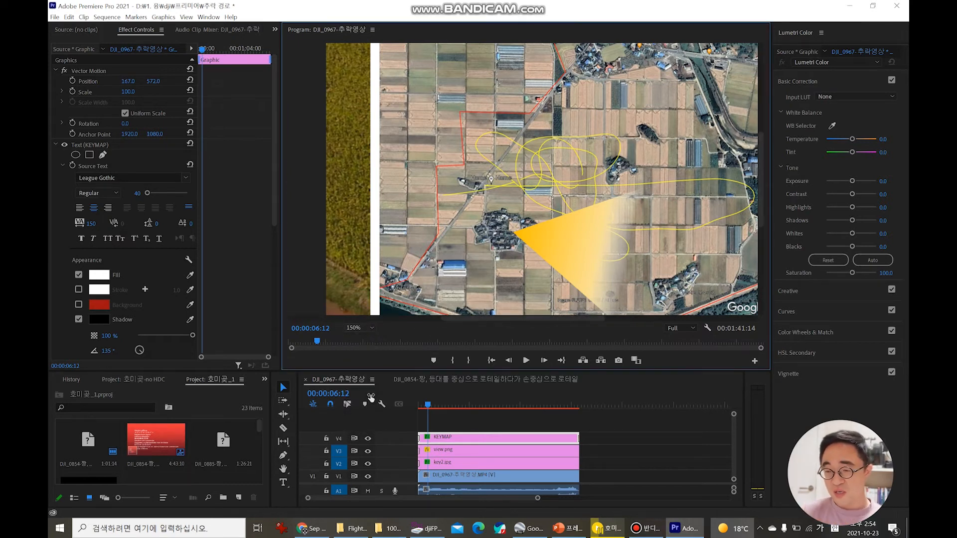
{"action": "left_click", "coordinate": [402, 319]}
{"action": "scroll", "coordinate": [681, 211], "scroll_direction": "down", "scroll_amount": 5}
{"action": "left_click_drag", "start_coordinate": [758, 216], "coordinate": [763, 269]}
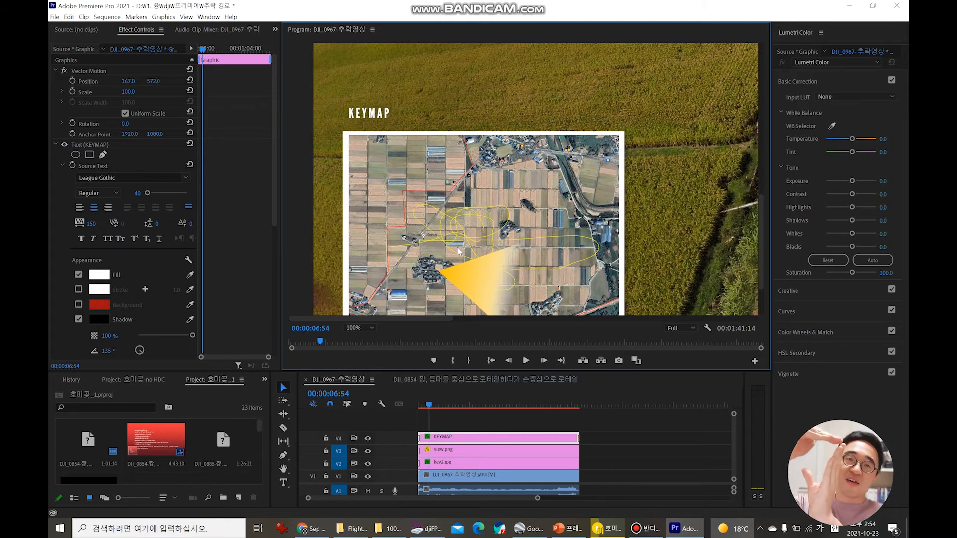
{"action": "left_click", "coordinate": [451, 450]}
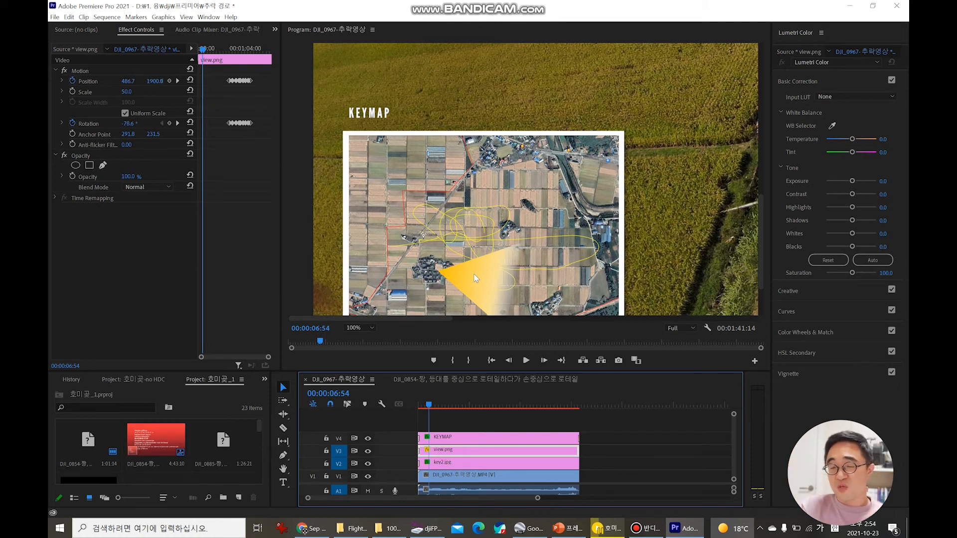
Set the view.png cone's scale to 30 and move it onto the flight path at position 621.7, 1845.0
{"action": "left_click_drag", "start_coordinate": [127, 80], "coordinate": [158, 82]}
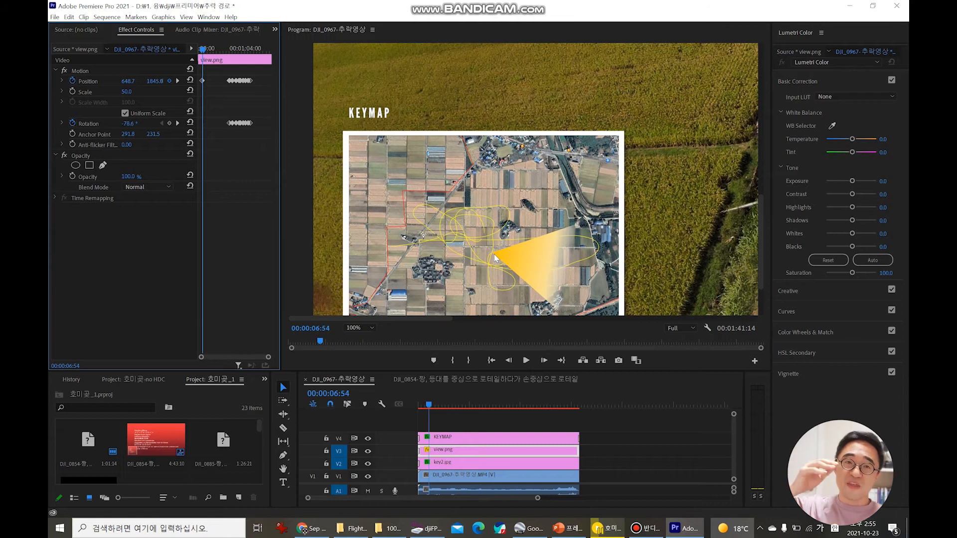
{"action": "left_click", "coordinate": [129, 91]}
{"action": "type", "text": "30"}
{"action": "key", "text": "Return"}
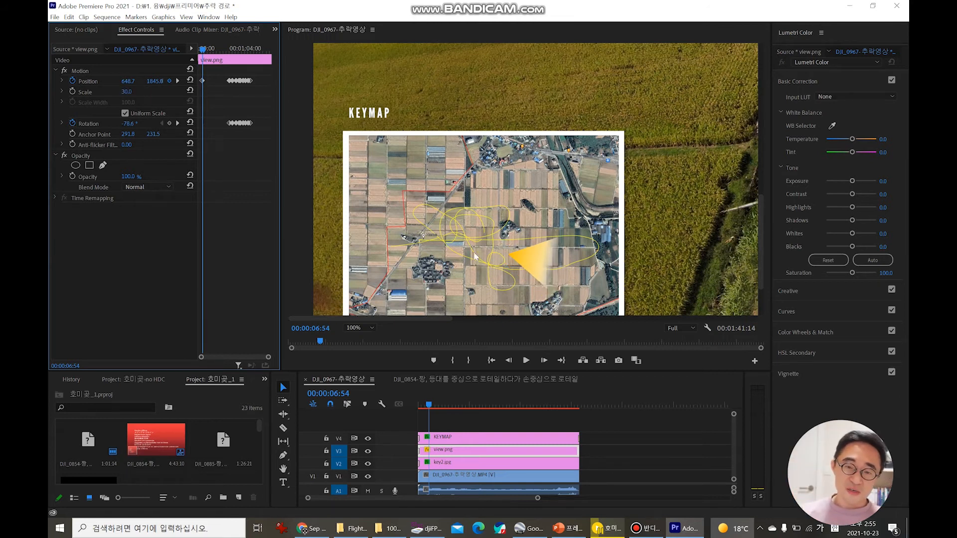
{"action": "left_click_drag", "start_coordinate": [129, 81], "coordinate": [118, 81]}
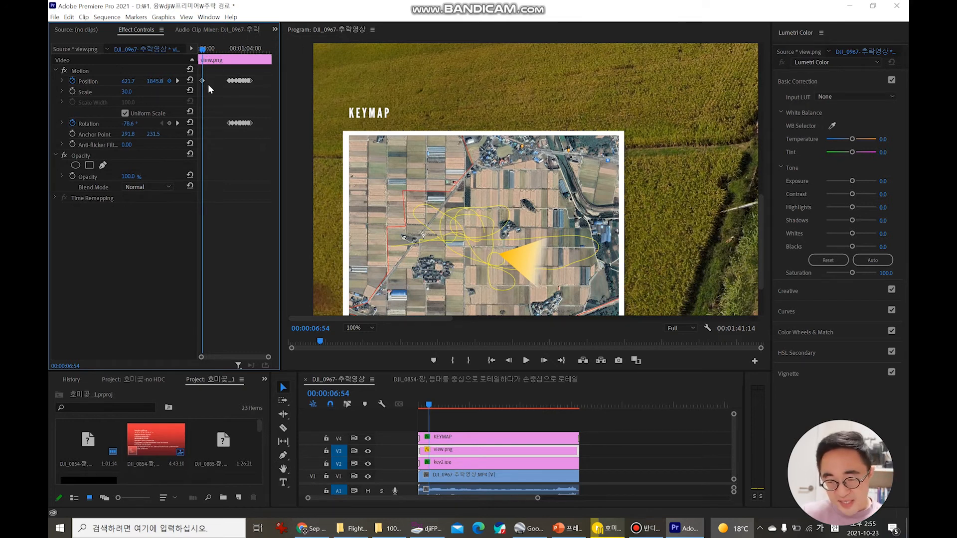
Remove all Position keyframes from view.png and play the sequence from its start to 00:00:01:37
{"action": "left_click", "coordinate": [73, 80]}
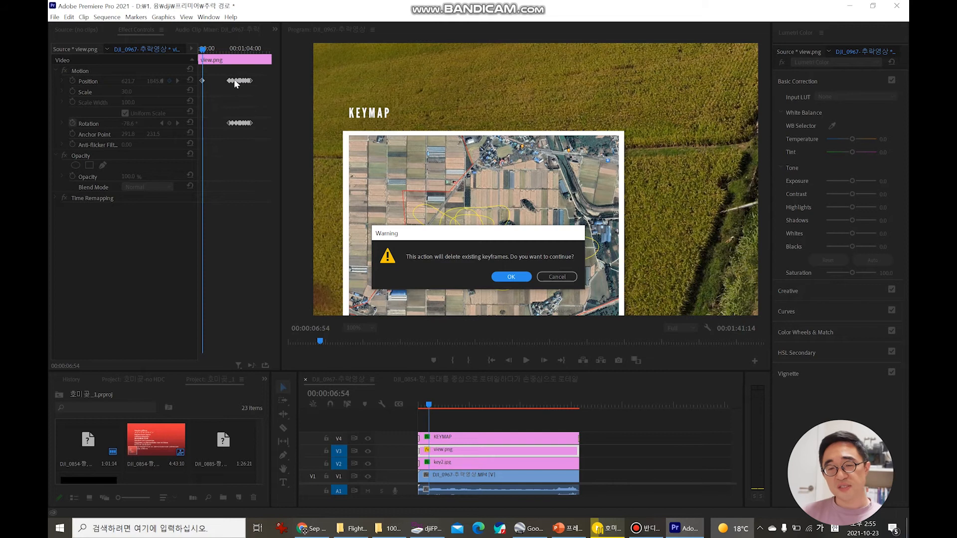
{"action": "left_click", "coordinate": [508, 278]}
{"action": "left_click_drag", "start_coordinate": [194, 50], "coordinate": [159, 59]}
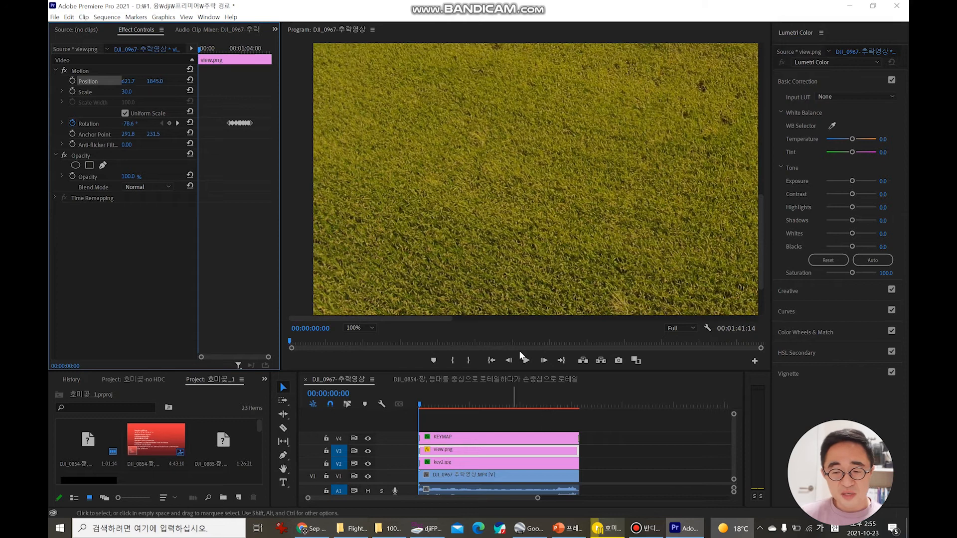
{"action": "left_click", "coordinate": [527, 361]}
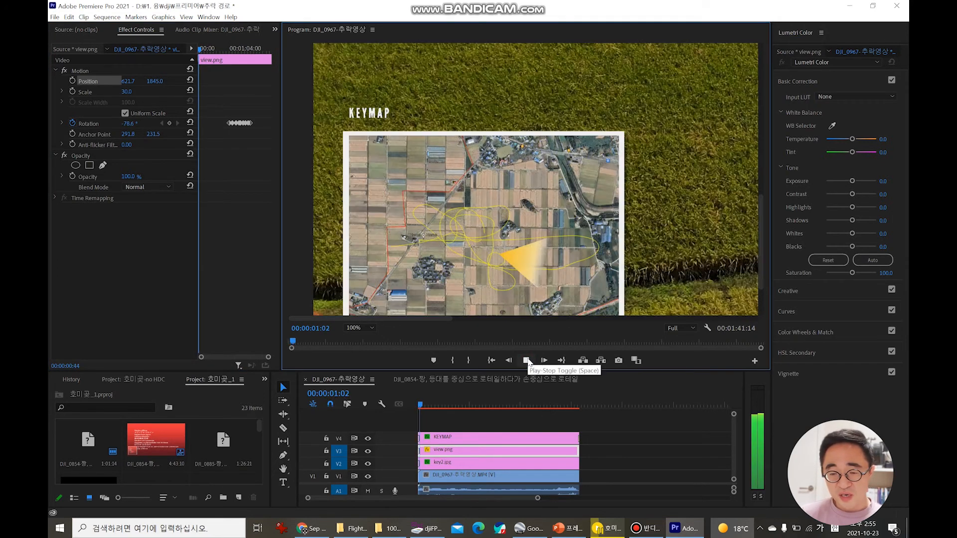
{"action": "left_click", "coordinate": [527, 361]}
Examine the keymap inset and cone at 25% and 50% magnification, ending at 50% with the whole inset in view
{"action": "left_click", "coordinate": [359, 327]}
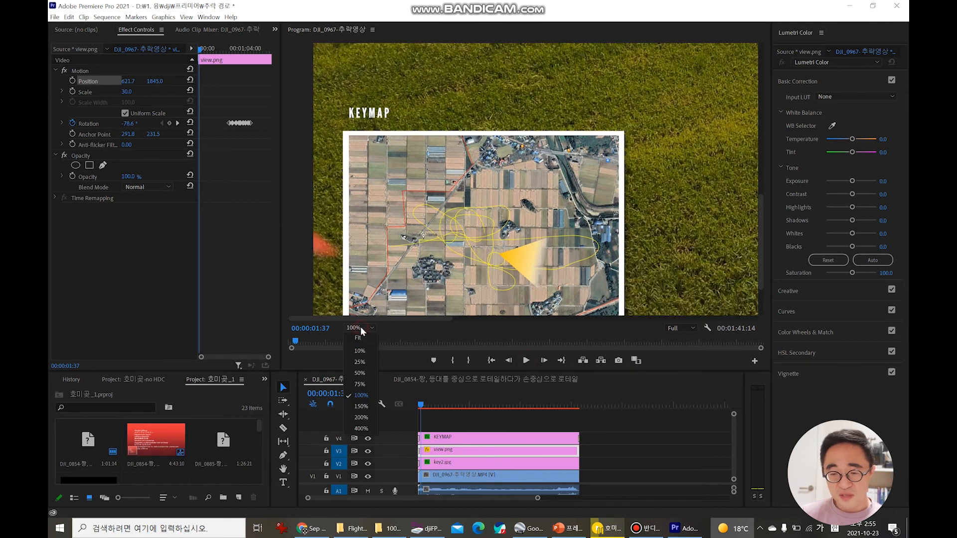
{"action": "left_click", "coordinate": [360, 374]}
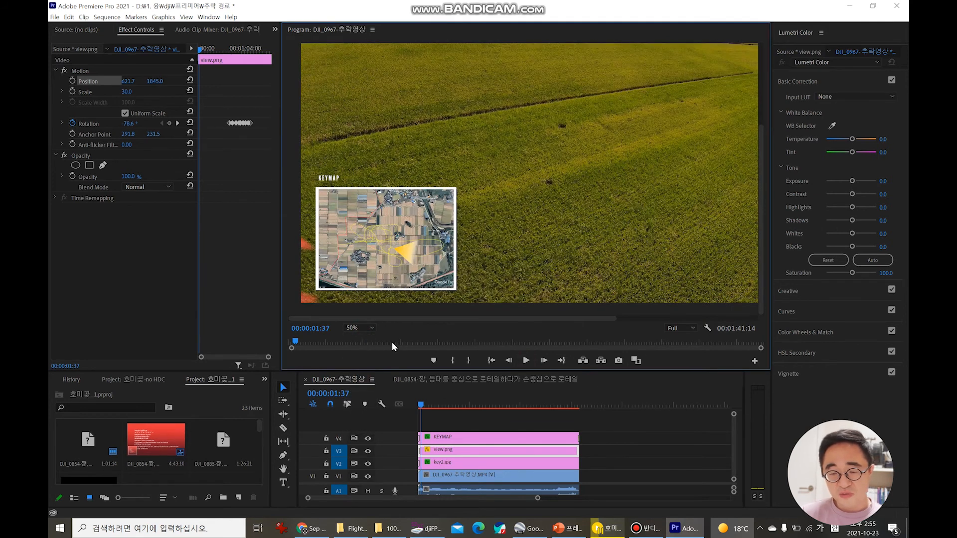
{"action": "left_click", "coordinate": [374, 327]}
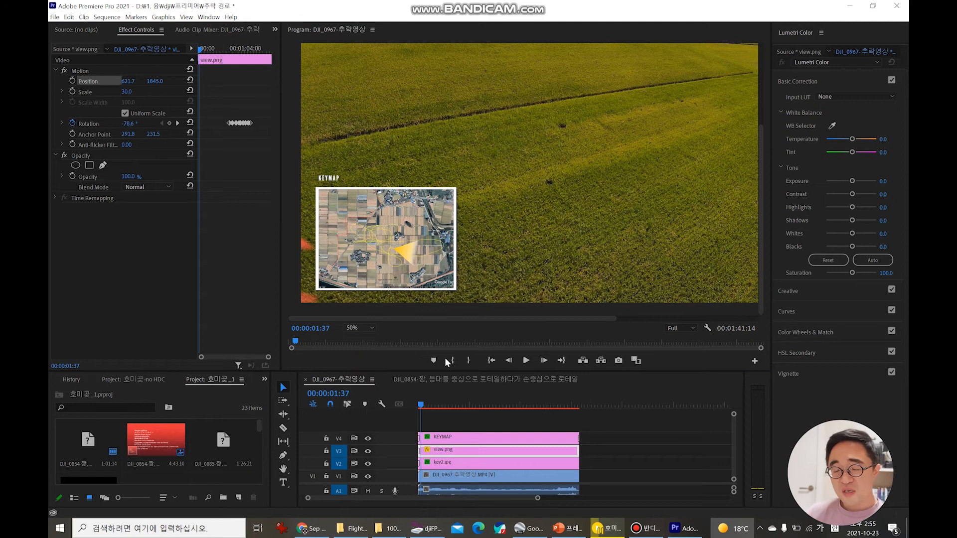
{"action": "left_click", "coordinate": [370, 360]}
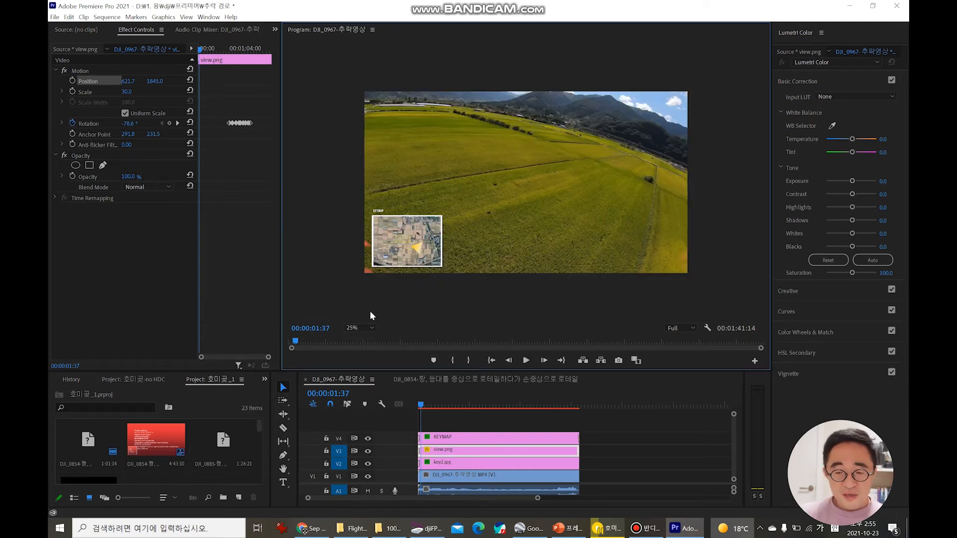
{"action": "left_click", "coordinate": [400, 241]}
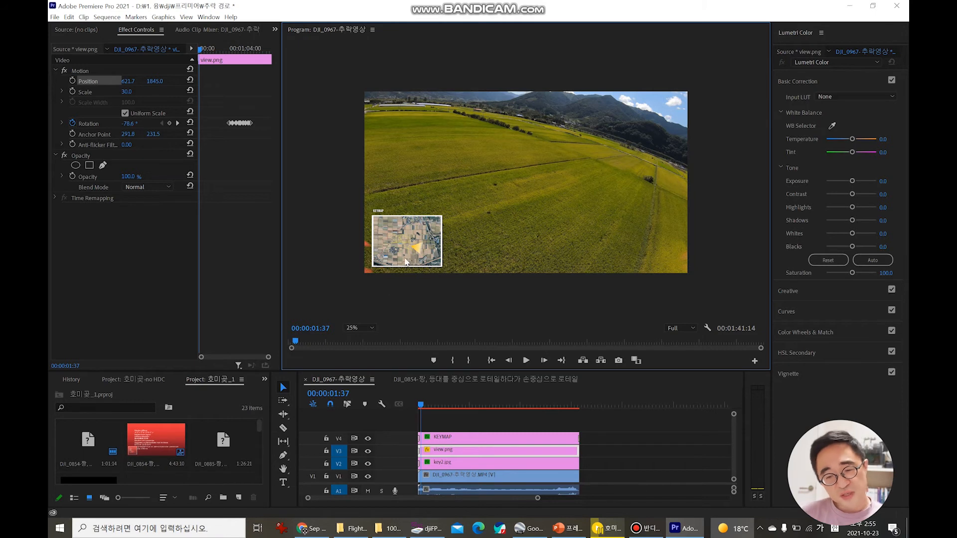
{"action": "left_click", "coordinate": [366, 328]}
{"action": "left_click", "coordinate": [357, 369]}
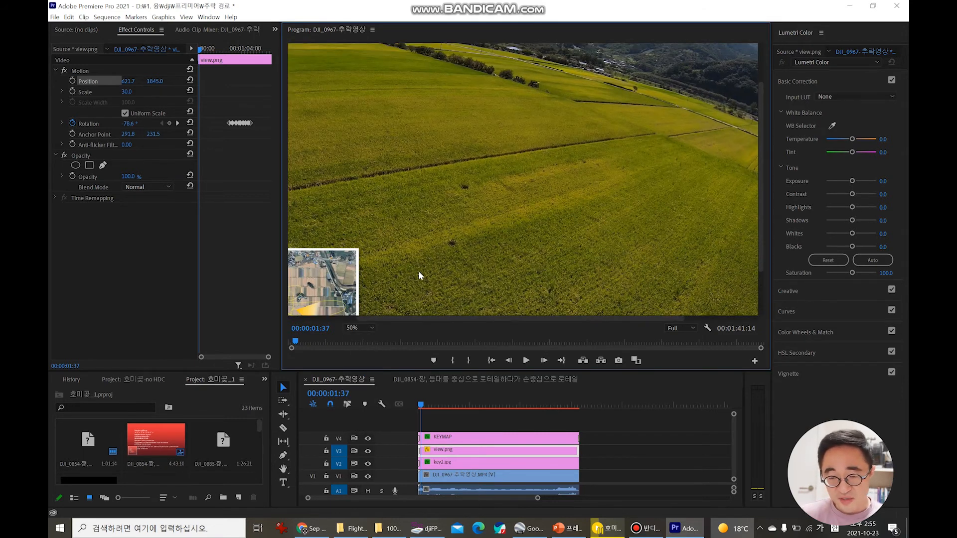
{"action": "left_click", "coordinate": [315, 318]}
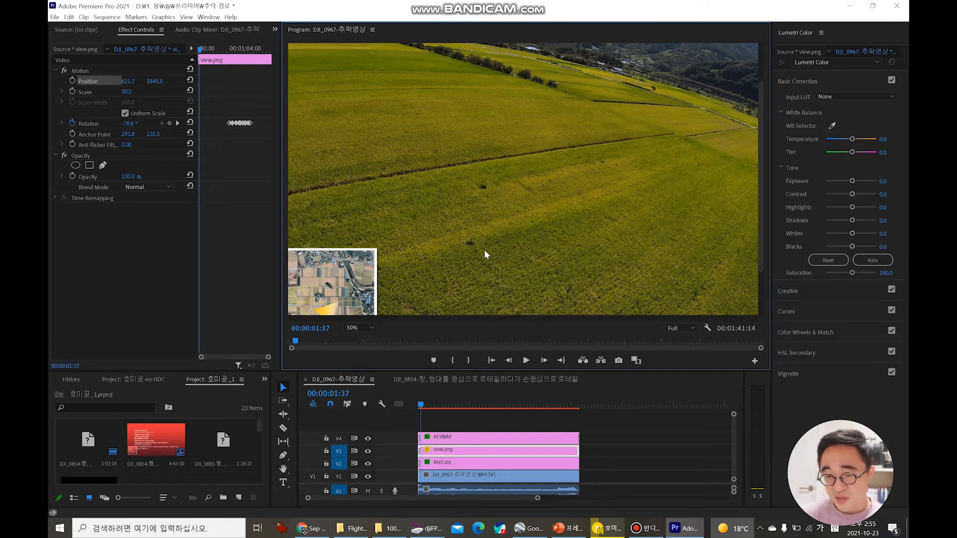
{"action": "scroll", "coordinate": [671, 175], "scroll_direction": "down", "scroll_amount": 1}
{"action": "left_click_drag", "start_coordinate": [761, 230], "coordinate": [761, 272]}
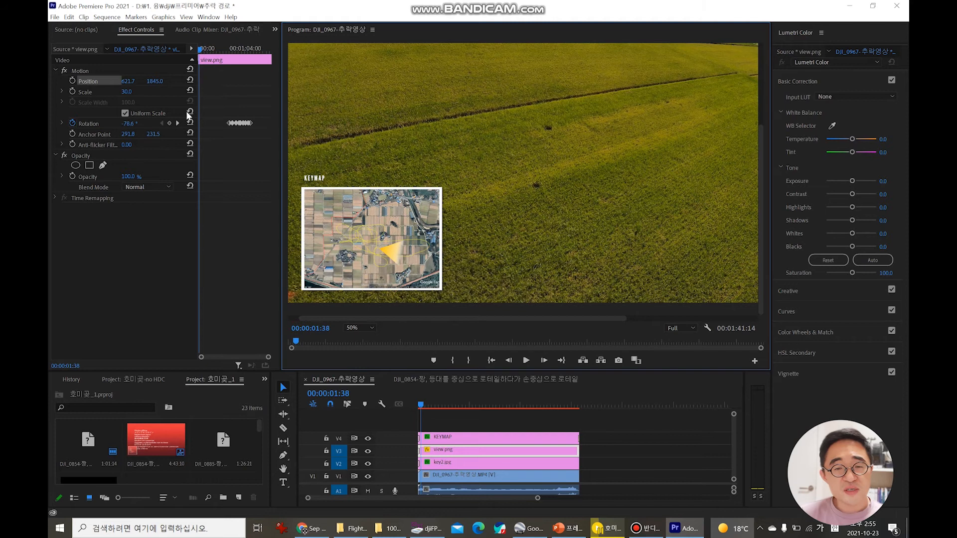
Add a Position keyframe to view.png at 00:00:01:38 and replace its old Rotation keyframes with a new one there
{"action": "left_click", "coordinate": [72, 81]}
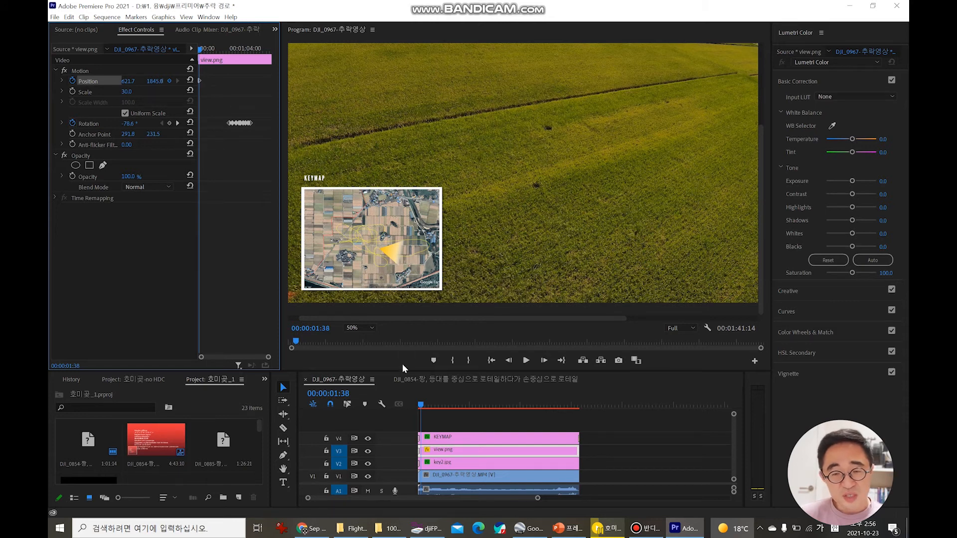
{"action": "left_click", "coordinate": [71, 123]}
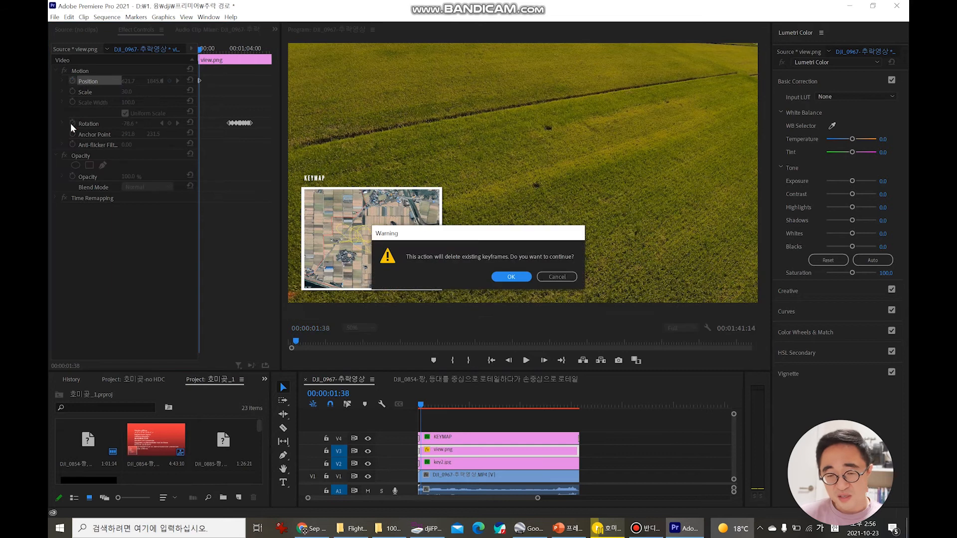
{"action": "left_click", "coordinate": [500, 276]}
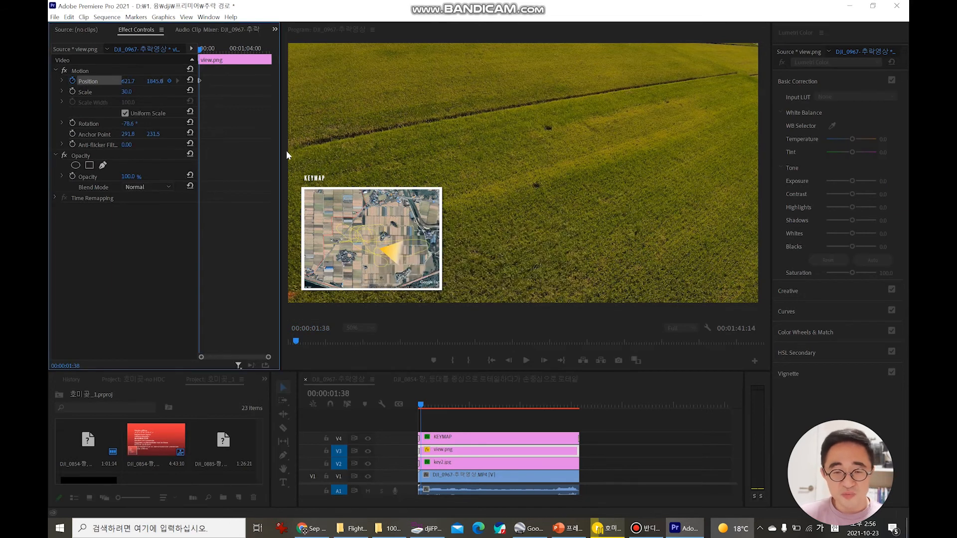
{"action": "left_click", "coordinate": [72, 123]}
{"action": "left_click", "coordinate": [200, 127]}
{"action": "left_click", "coordinate": [200, 127]}
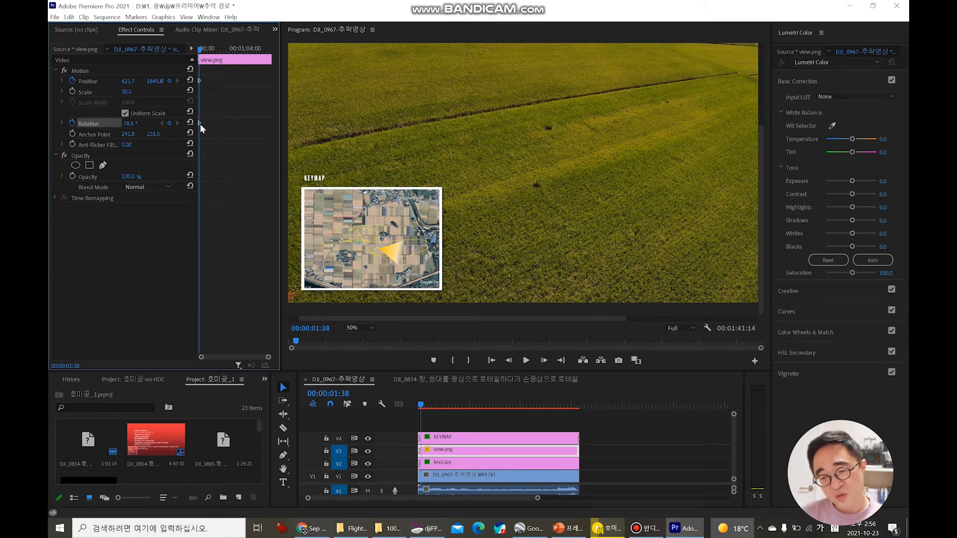
Advance the playhead through the footage to 00:00:04:08, where the drone's view has turned
{"action": "left_click", "coordinate": [497, 329]}
{"action": "key", "text": "Right"}
{"action": "key", "text": "Right"}
{"action": "key", "text": "Right"}
{"action": "key", "text": "Right"}
{"action": "key", "text": "Right"}
{"action": "key", "text": "Right"}
{"action": "key", "text": "Right"}
{"action": "key", "text": "Right"}
{"action": "key", "text": "Right"}
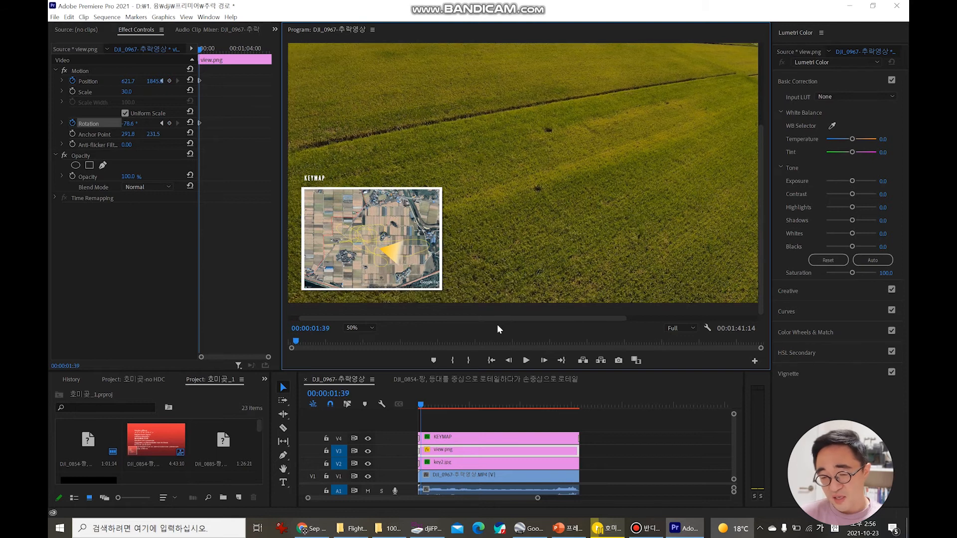
{"action": "key", "text": "Right"}
{"action": "key", "text": "Right"}
{"action": "key", "text": "Right"}
{"action": "key", "text": "Right"}
{"action": "key", "text": "Right"}
{"action": "key", "text": "Right"}
{"action": "key", "text": "Right"}
{"action": "key", "text": "Right"}
{"action": "key", "text": "Right"}
{"action": "key", "text": "Right"}
{"action": "key", "text": "Right"}
{"action": "key", "text": "Right"}
{"action": "key", "text": "Right"}
{"action": "key", "text": "Right"}
{"action": "key", "text": "Right"}
{"action": "key", "text": "Right"}
{"action": "key", "text": "Right"}
{"action": "key", "text": "Right"}
{"action": "key", "text": "Right"}
{"action": "key", "text": "Right"}
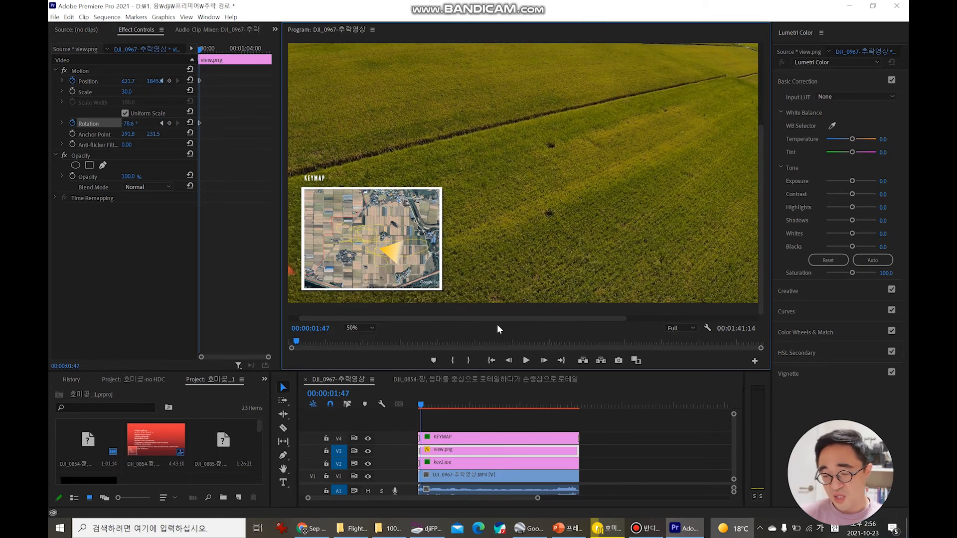
{"action": "key", "text": "Right"}
{"action": "key", "text": "Right"}
{"action": "key", "text": "Right"}
{"action": "key", "text": "Right"}
{"action": "key", "text": "Right"}
{"action": "key", "text": "Right"}
{"action": "key", "text": "Right"}
{"action": "key", "text": "Right"}
{"action": "key", "text": "Right"}
{"action": "key", "text": "Right"}
{"action": "key", "text": "Right"}
{"action": "key", "text": "Right"}
{"action": "key", "text": "Right"}
{"action": "key", "text": "Right"}
{"action": "key", "text": "Right"}
{"action": "key", "text": "Right"}
{"action": "key", "text": "Right"}
{"action": "key", "text": "Right"}
{"action": "key", "text": "Right"}
{"action": "key", "text": "Right"}
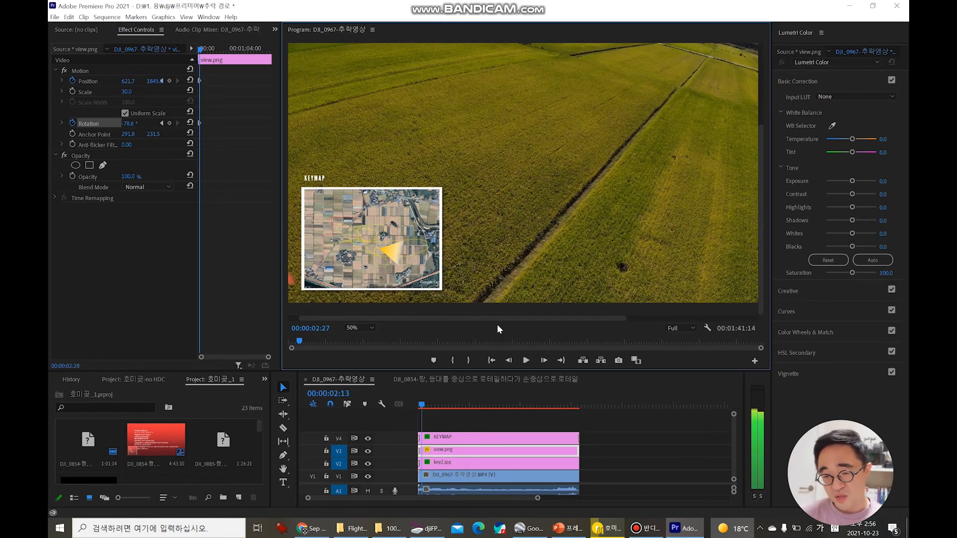
{"action": "key", "text": "Right"}
{"action": "key", "text": "Right"}
{"action": "key", "text": "Right"}
{"action": "key", "text": "Right"}
{"action": "key", "text": "Right"}
{"action": "key", "text": "Right"}
{"action": "key", "text": "Right"}
{"action": "key", "text": "Right"}
{"action": "key", "text": "Right"}
{"action": "key", "text": "Right"}
{"action": "key", "text": "Right"}
{"action": "key", "text": "Right"}
{"action": "key", "text": "Right"}
{"action": "key", "text": "Right"}
{"action": "key", "text": "Right"}
{"action": "key", "text": "Right"}
{"action": "key", "text": "Right"}
{"action": "key", "text": "Right"}
{"action": "key", "text": "Right"}
{"action": "key", "text": "Right"}
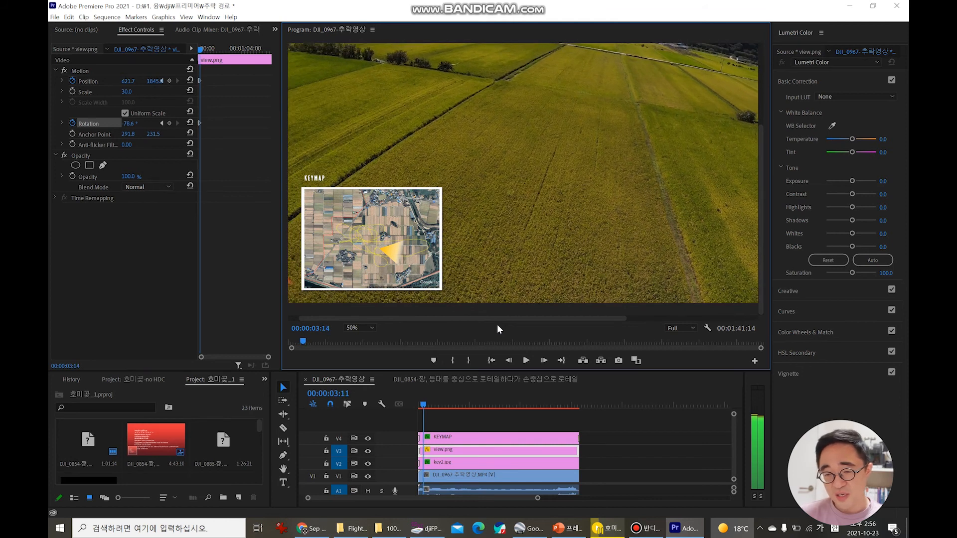
{"action": "key", "text": "Right"}
{"action": "key", "text": "Right"}
{"action": "key", "text": "Right"}
{"action": "key", "text": "Right"}
{"action": "key", "text": "Right"}
{"action": "key", "text": "Right"}
{"action": "key", "text": "Right"}
{"action": "key", "text": "Right"}
{"action": "key", "text": "Right"}
{"action": "key", "text": "Right"}
{"action": "key", "text": "Right"}
{"action": "key", "text": "Right"}
{"action": "key", "text": "Right"}
{"action": "key", "text": "Right"}
{"action": "key", "text": "Right"}
{"action": "key", "text": "Right"}
{"action": "key", "text": "Right"}
{"action": "key", "text": "Right"}
{"action": "key", "text": "Right"}
{"action": "key", "text": "Right"}
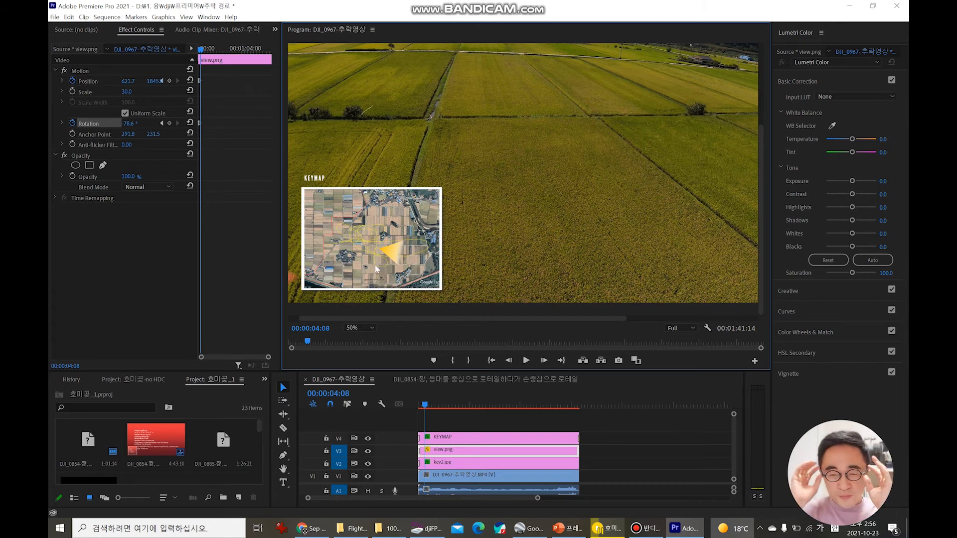
Keyframe view.png at 00:00:04:08 with a rotation of 1.4° and a position of about 570.7, 1921 on the flight path
{"action": "left_click", "coordinate": [645, 528]}
{"action": "left_click", "coordinate": [646, 529]}
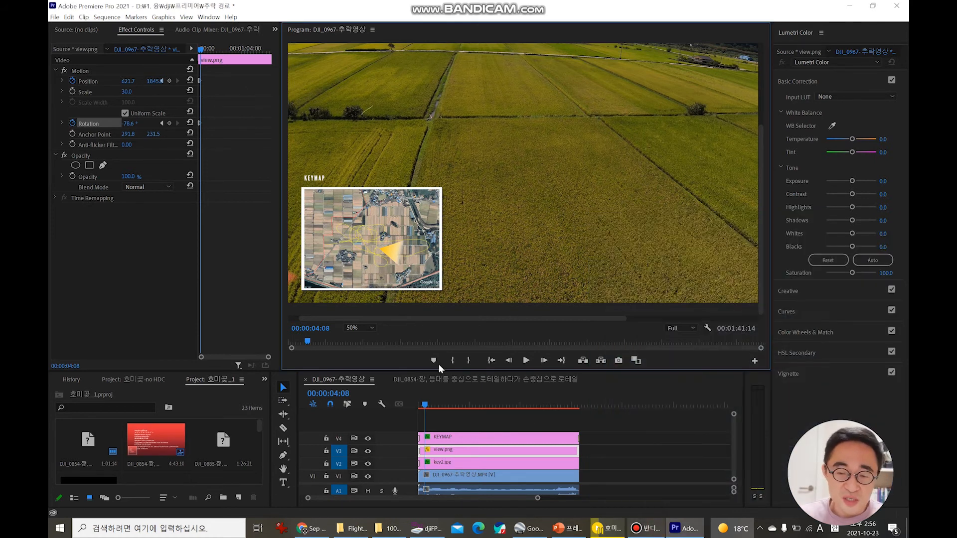
{"action": "left_click_drag", "start_coordinate": [129, 83], "coordinate": [155, 84]}
{"action": "left_click_drag", "start_coordinate": [129, 123], "coordinate": [169, 123]}
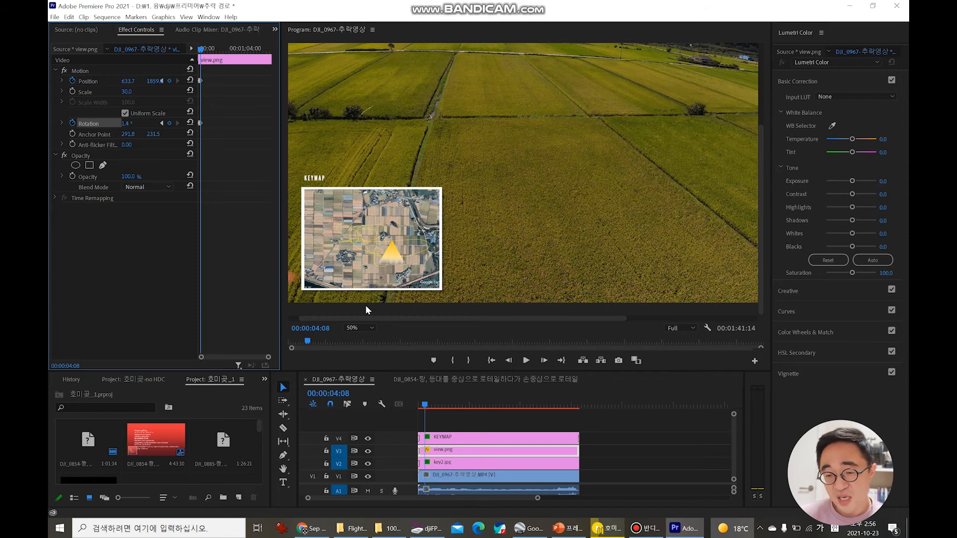
{"action": "left_click", "coordinate": [387, 258]}
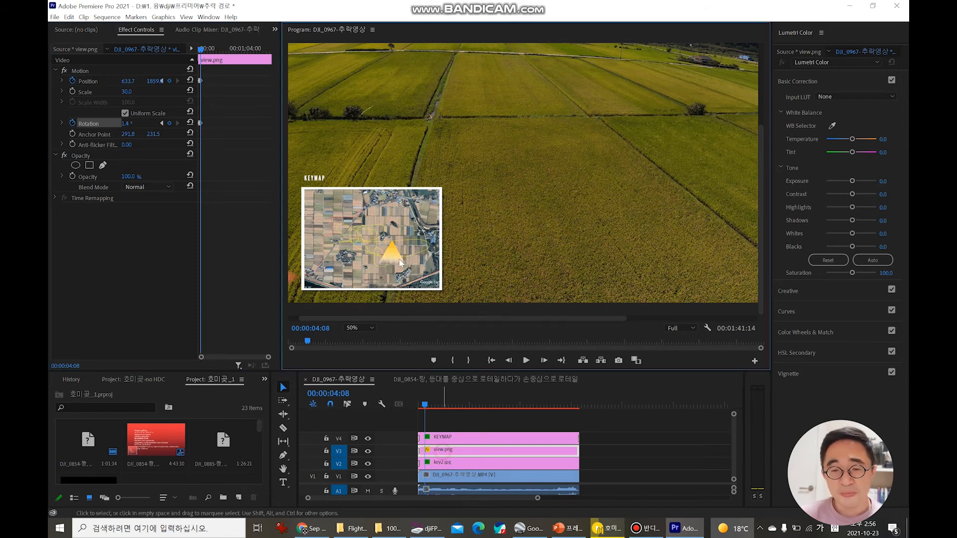
{"action": "left_click", "coordinate": [442, 451]}
{"action": "left_click", "coordinate": [393, 250]}
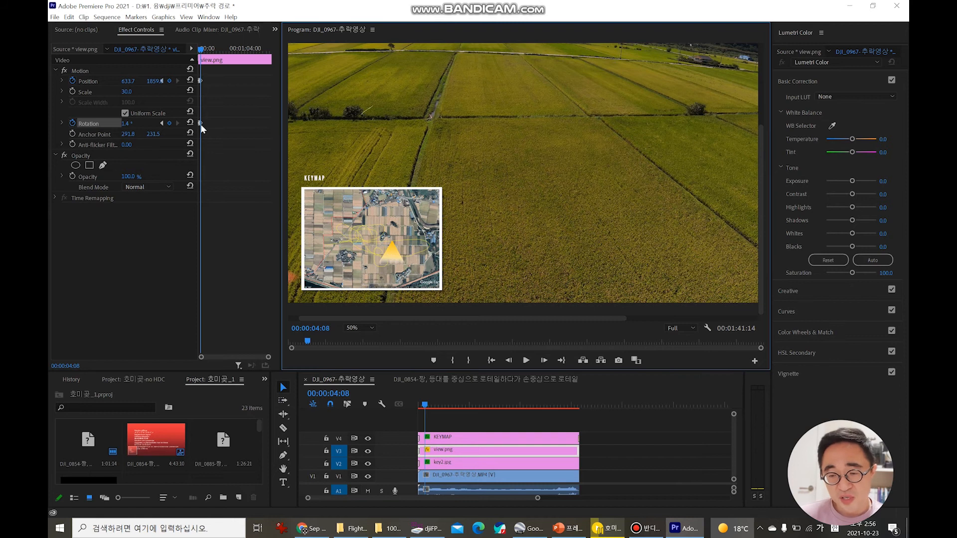
{"action": "left_click_drag", "start_coordinate": [393, 250], "coordinate": [394, 258]}
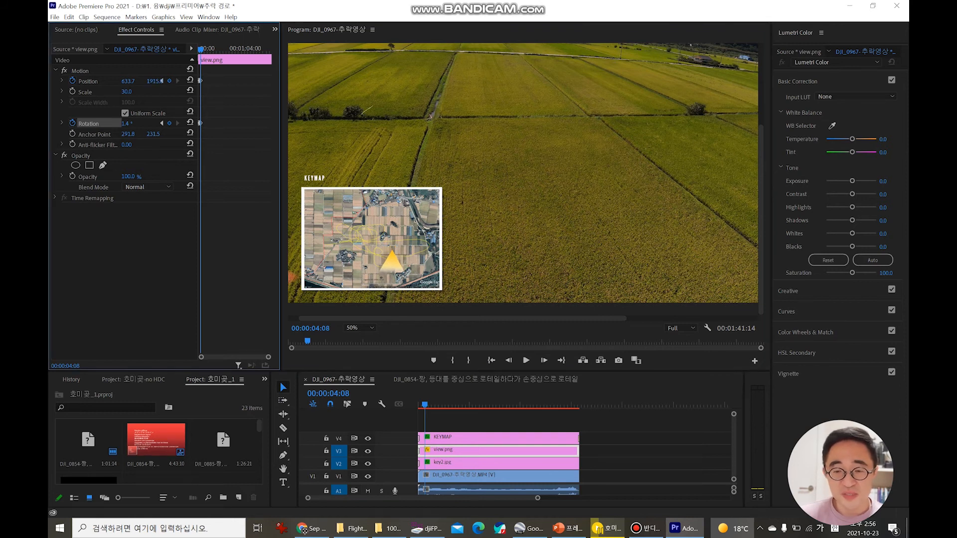
{"action": "left_click_drag", "start_coordinate": [158, 81], "coordinate": [104, 82]}
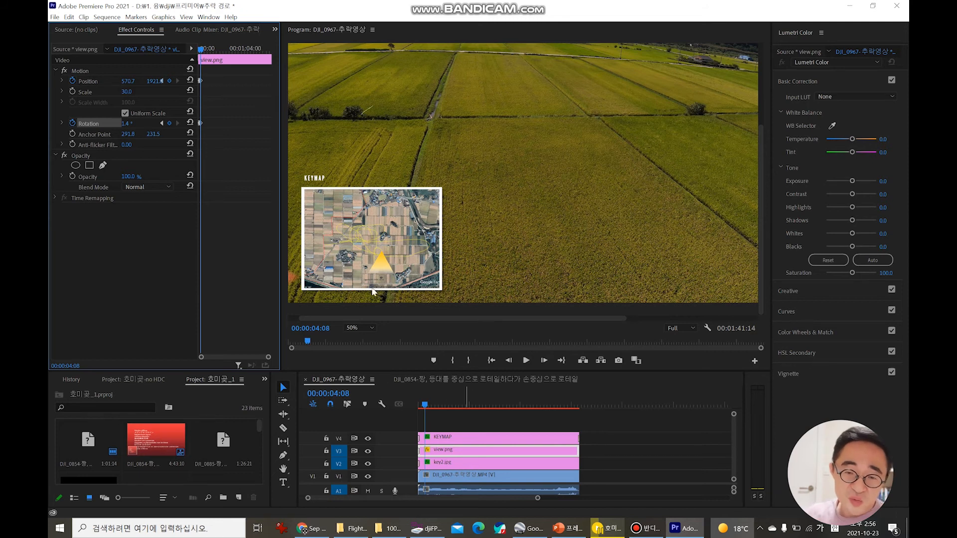
{"action": "left_click", "coordinate": [204, 123]}
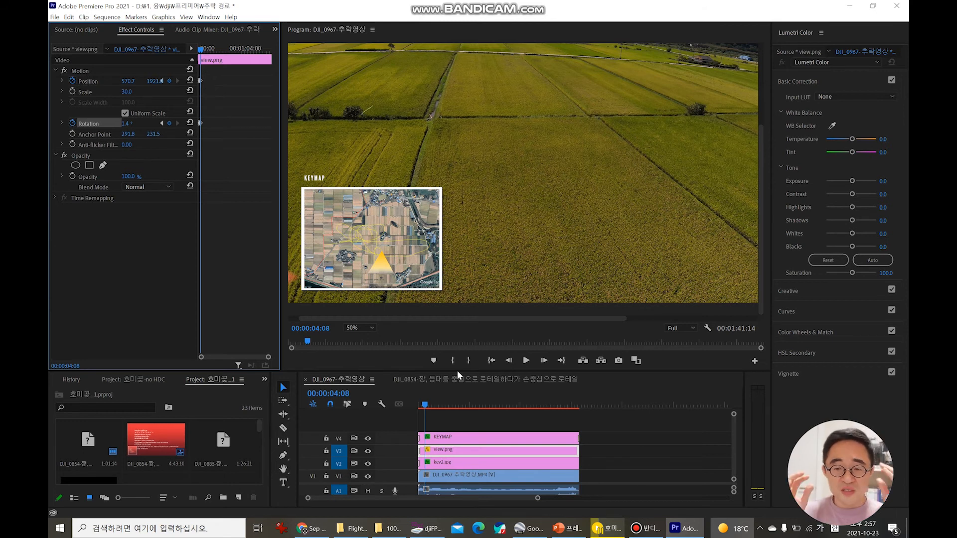
Play the sequence from the beginning to check the cone's movement and stop at 00:00:06:10
{"action": "left_click_drag", "start_coordinate": [425, 406], "coordinate": [408, 402]}
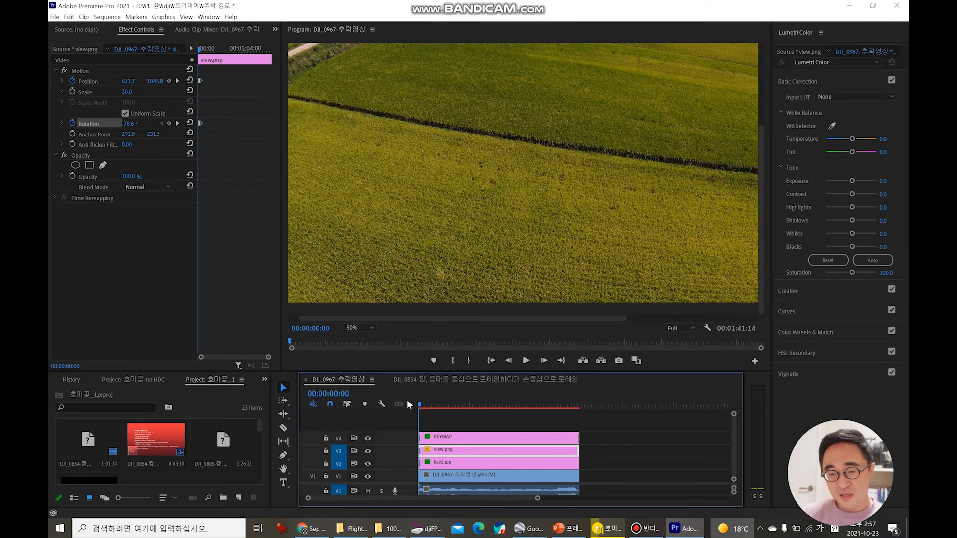
{"action": "left_click", "coordinate": [526, 360]}
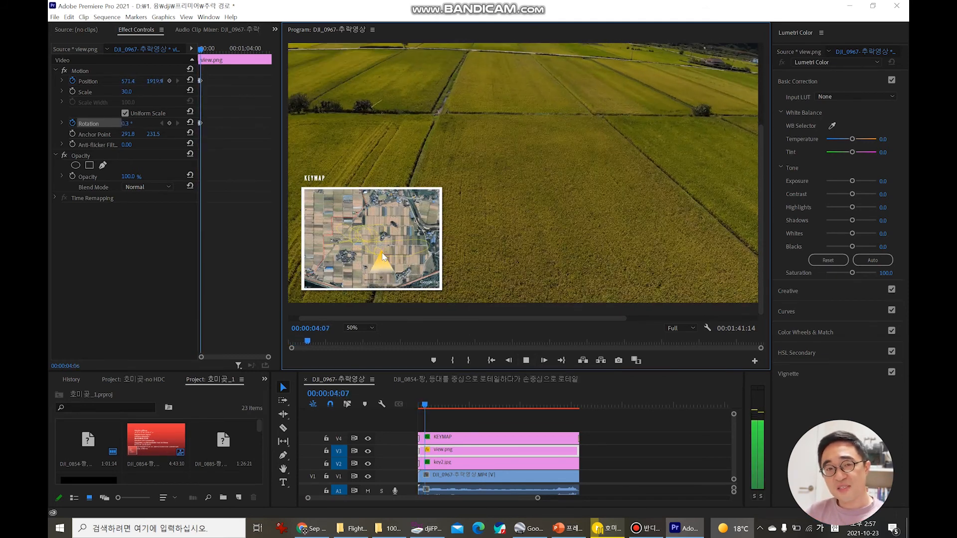
{"action": "key", "text": "space"}
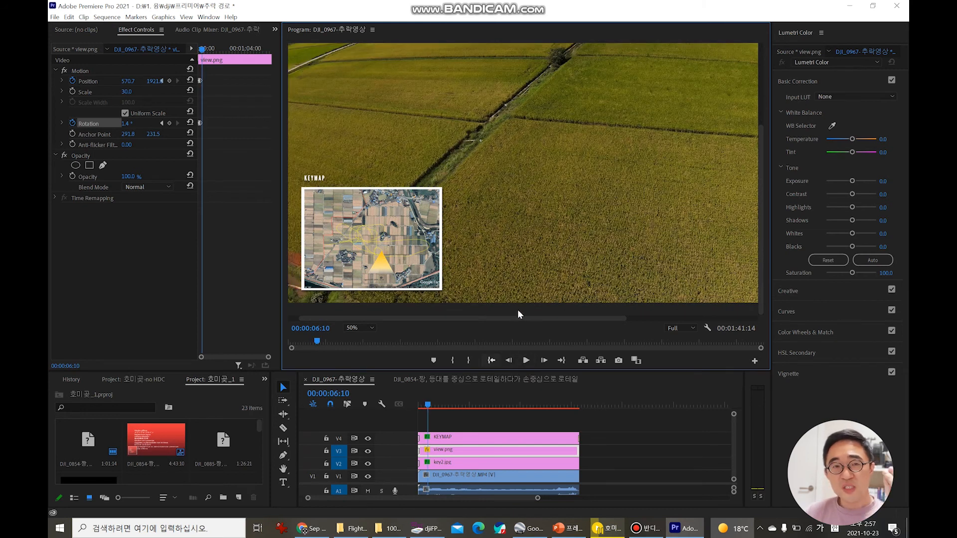
Keyframe view.png at 00:00:12:13 with a rotation of 160.4° and a position of about 450.7, 1777.8 on the flight path
{"action": "left_click_drag", "start_coordinate": [429, 406], "coordinate": [434, 408]}
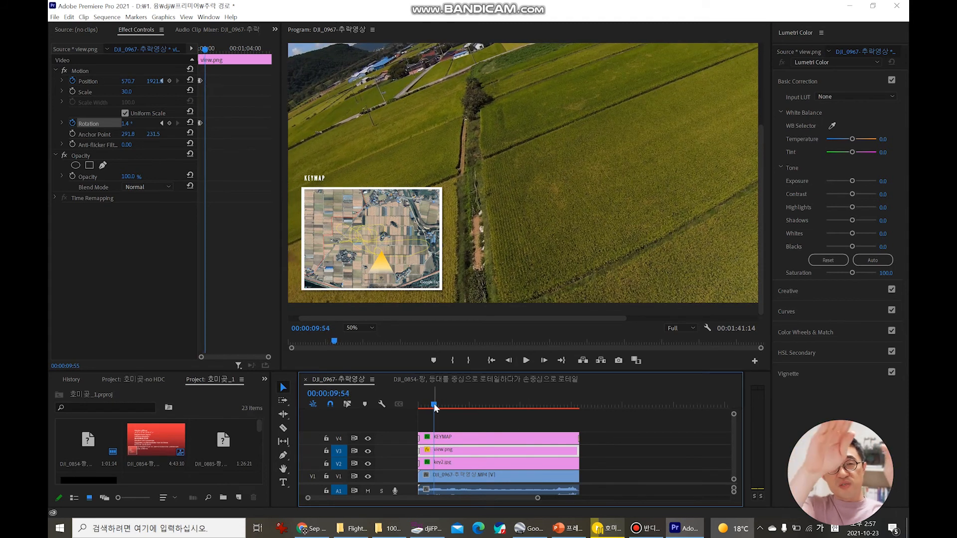
{"action": "key", "text": "space"}
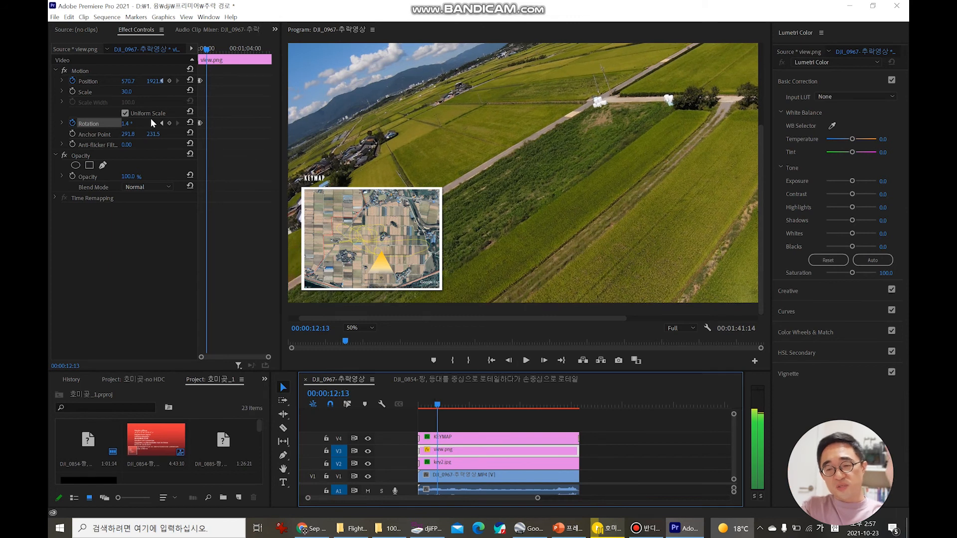
{"action": "left_click", "coordinate": [125, 124]}
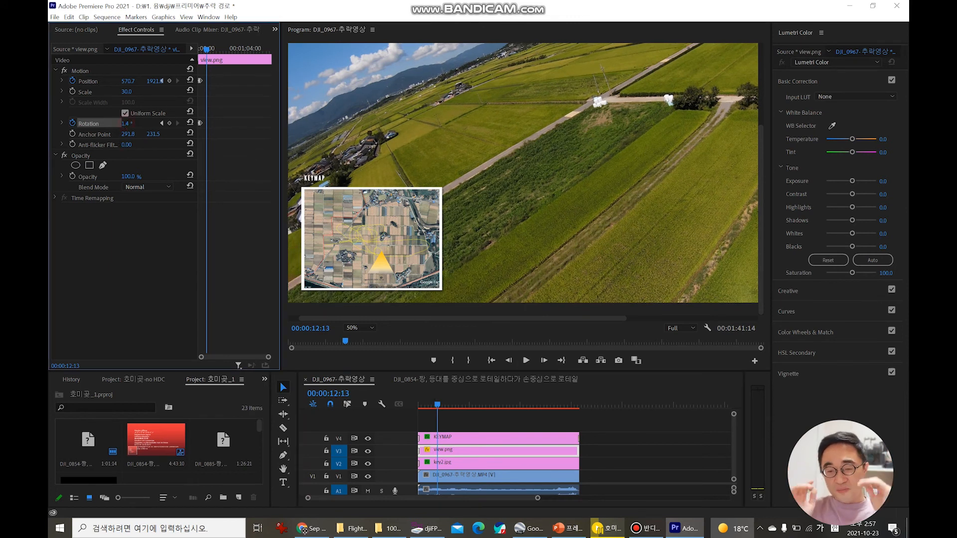
{"action": "left_click_drag", "start_coordinate": [127, 123], "coordinate": [185, 124]}
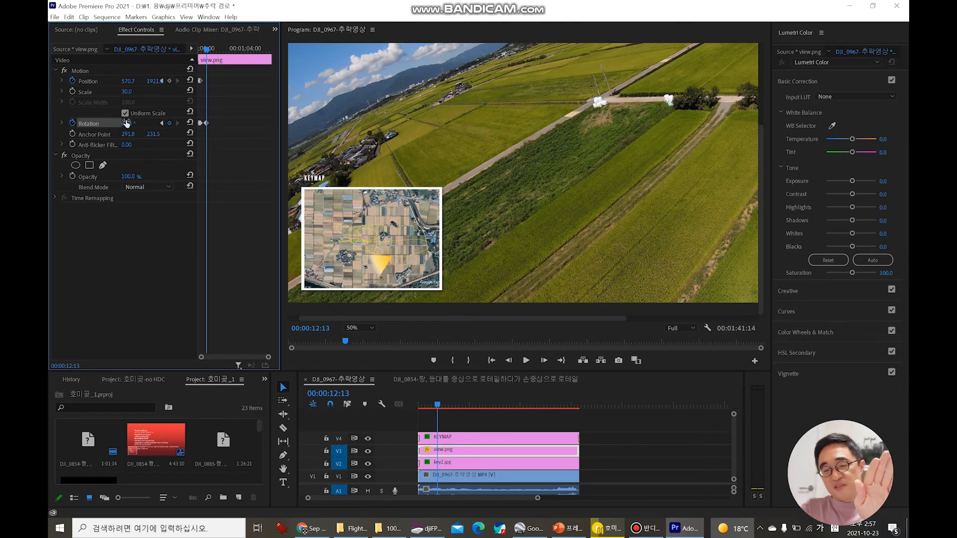
{"action": "left_click_drag", "start_coordinate": [185, 124], "coordinate": [231, 124]}
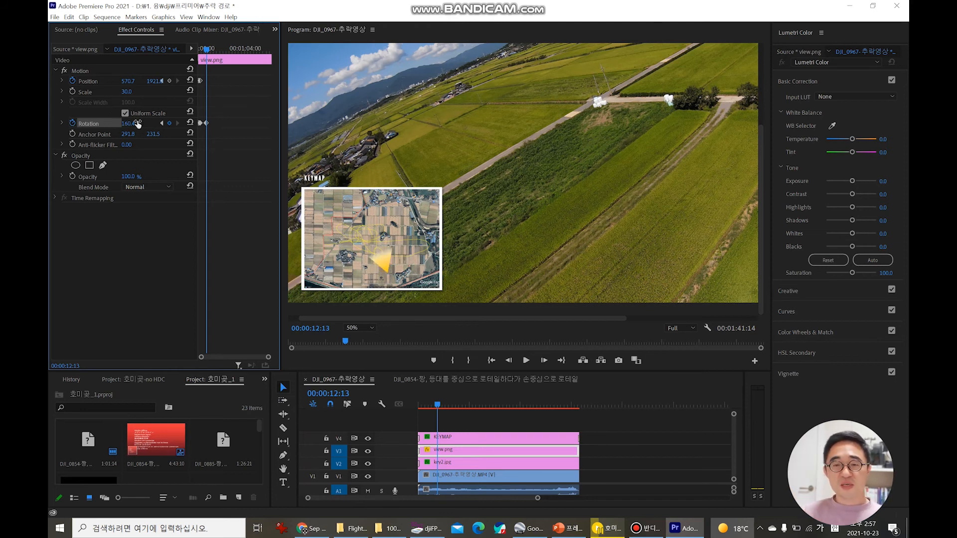
{"action": "left_click_drag", "start_coordinate": [153, 80], "coordinate": [102, 80]}
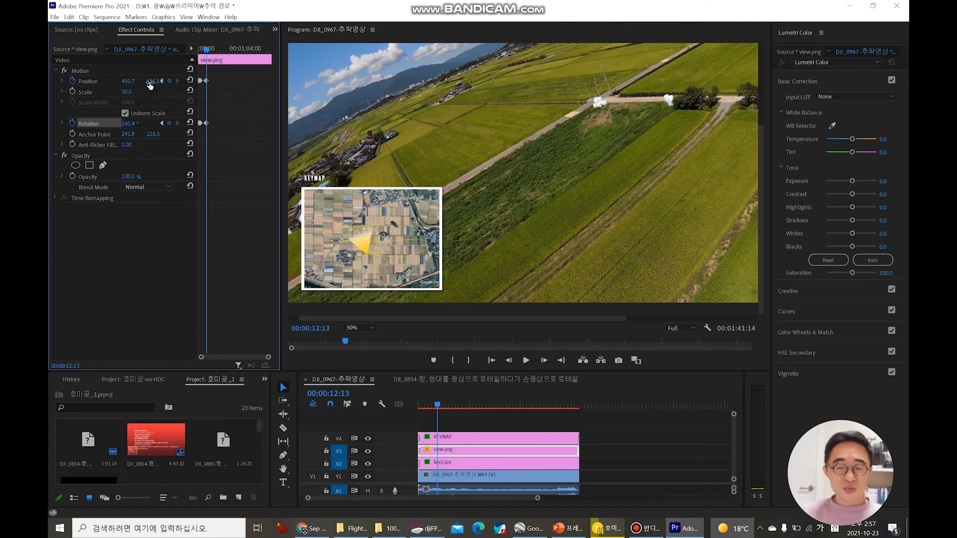
{"action": "left_click_drag", "start_coordinate": [161, 81], "coordinate": [150, 81]}
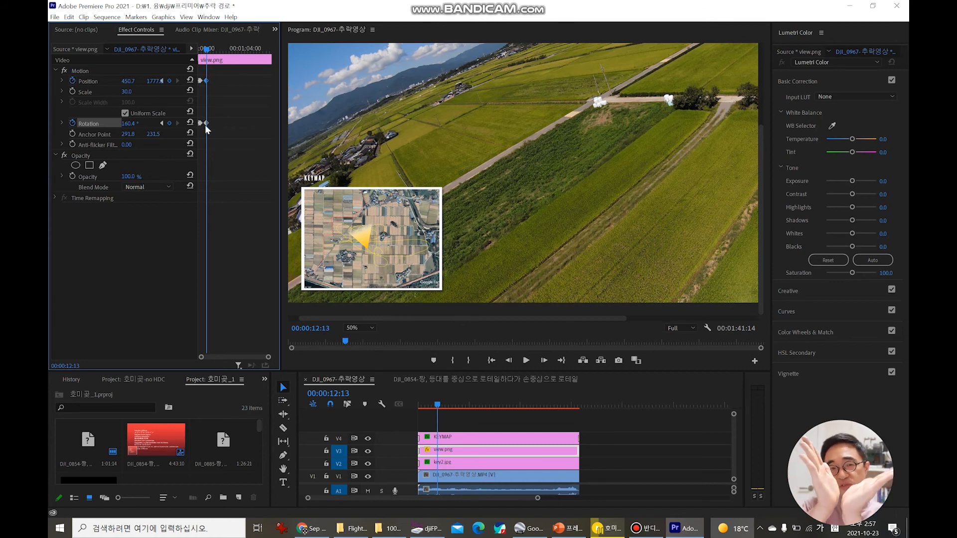
Play the sequence from the beginning past 00:00:12:13 to check the cone's turn and movement against the footage
{"action": "left_click", "coordinate": [413, 403]}
{"action": "left_click", "coordinate": [523, 367]}
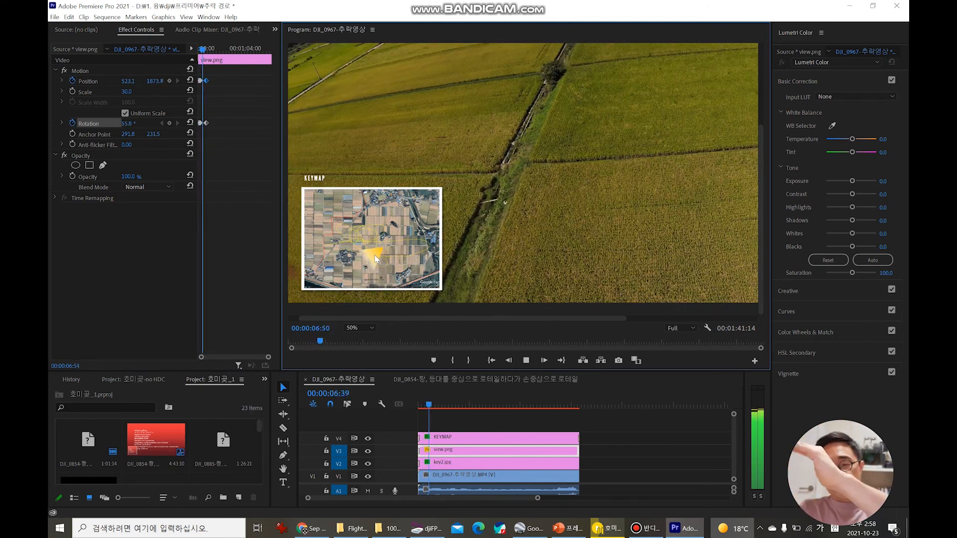
{"action": "key", "text": "space"}
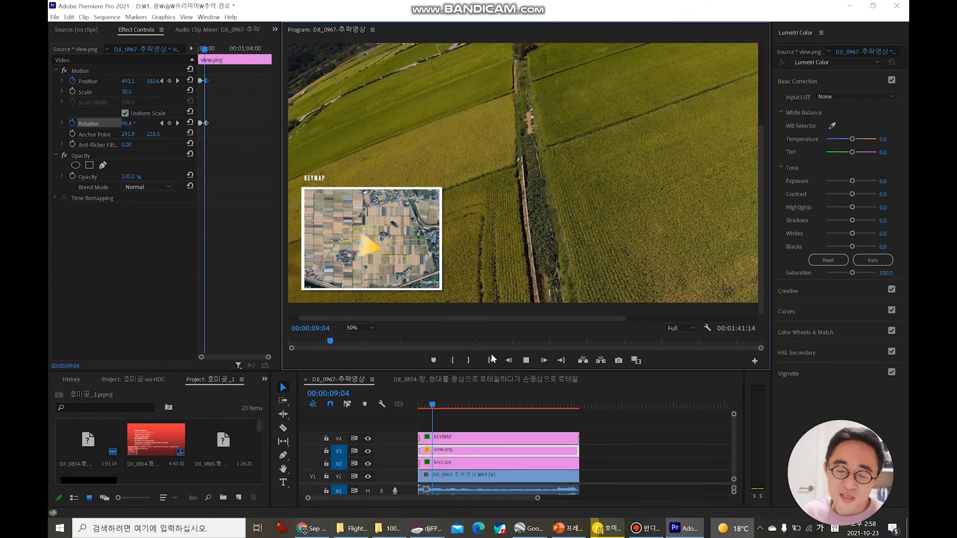
{"action": "left_click", "coordinate": [526, 360]}
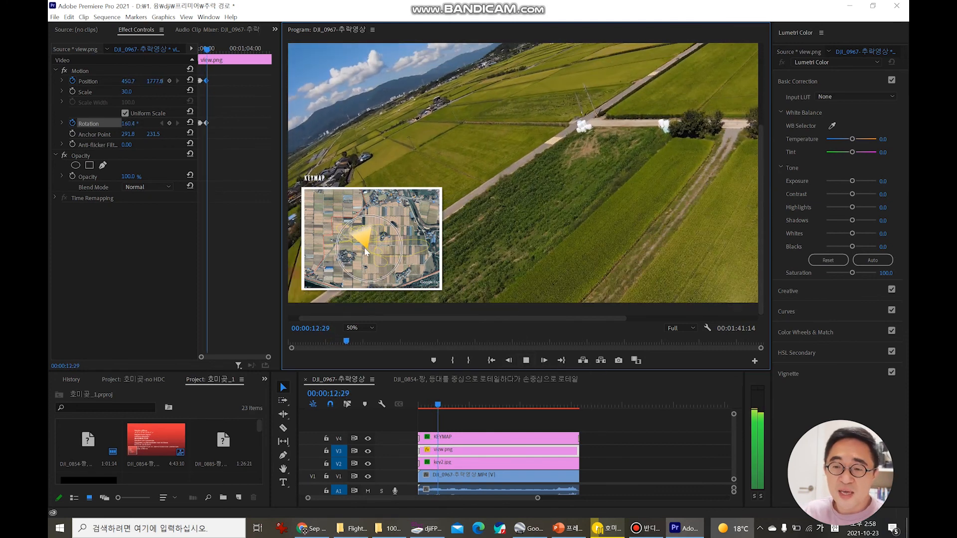
{"action": "key", "text": "space"}
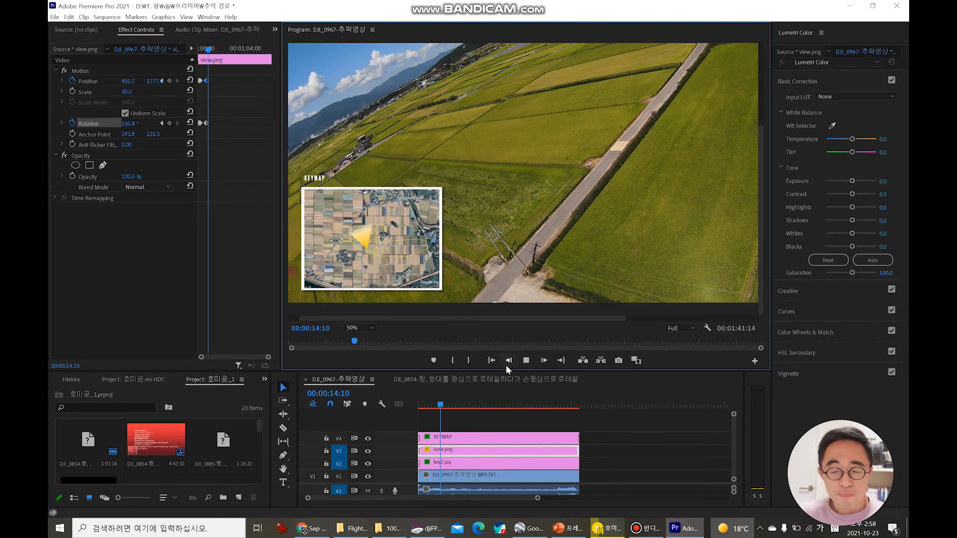
{"action": "key", "text": "space"}
Keyframe view.png at 00:00:32:52 with a rotation of 325.4° and a position of about 341.7, 1764 on the flight path
{"action": "mouse_move", "coordinate": [454, 406]}
{"action": "left_mouse_down"}
{"action": "mouse_move", "coordinate": [492, 415]}
{"action": "mouse_move", "coordinate": [470, 414]}
{"action": "left_mouse_up"}
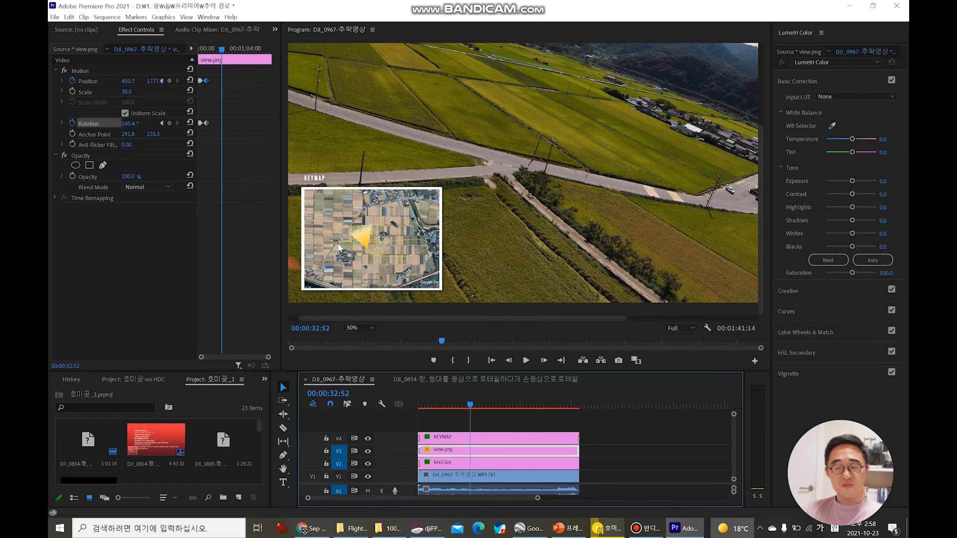
{"action": "left_click", "coordinate": [129, 123]}
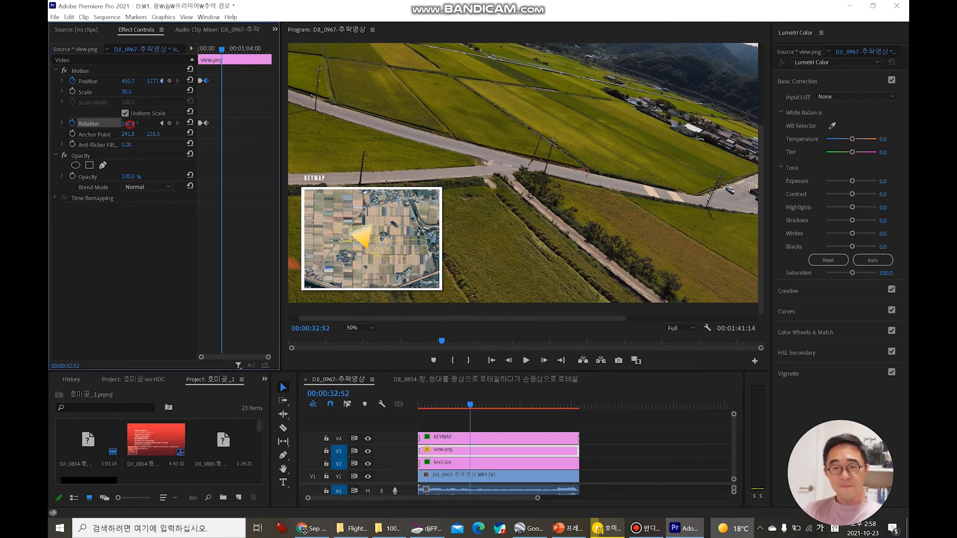
{"action": "left_click_drag", "start_coordinate": [129, 82], "coordinate": [99, 81]}
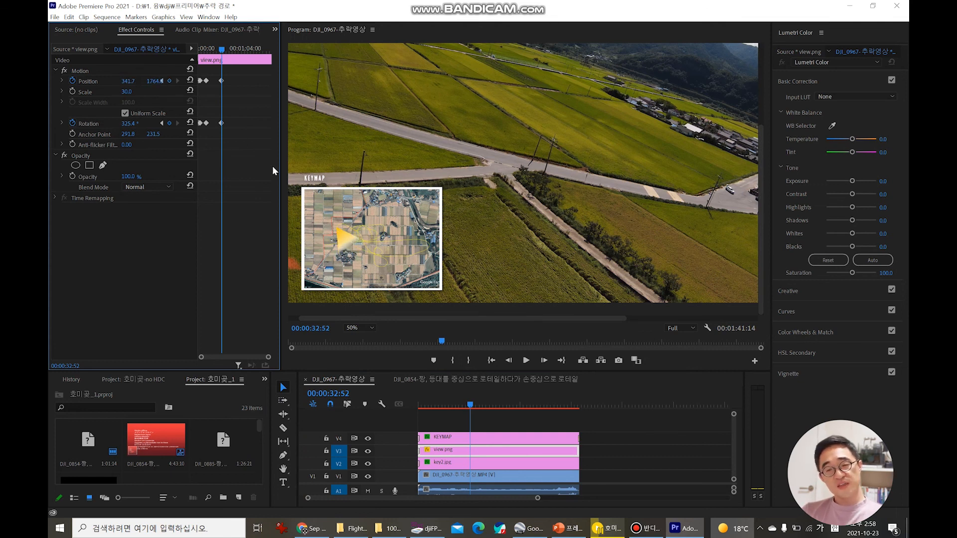
{"action": "left_click", "coordinate": [221, 124]}
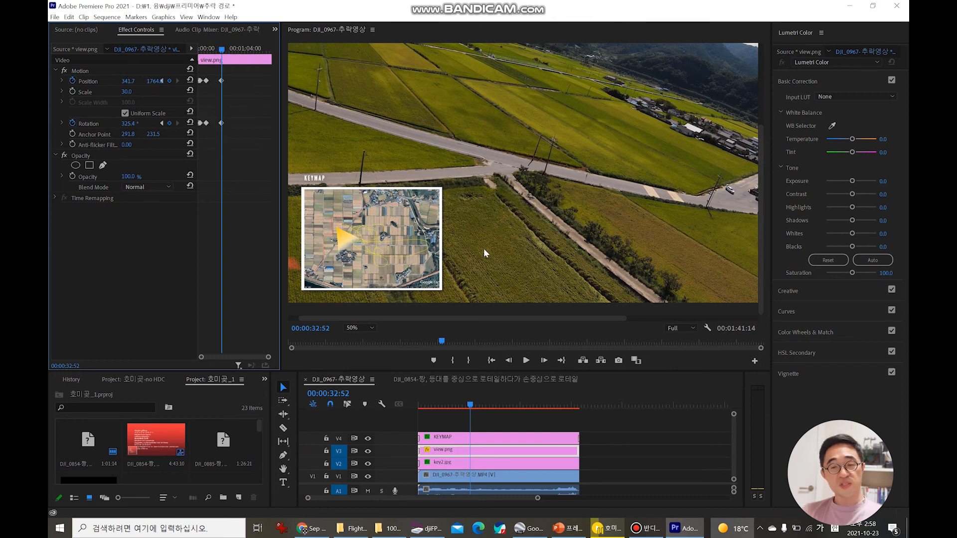
{"action": "left_click", "coordinate": [351, 329]}
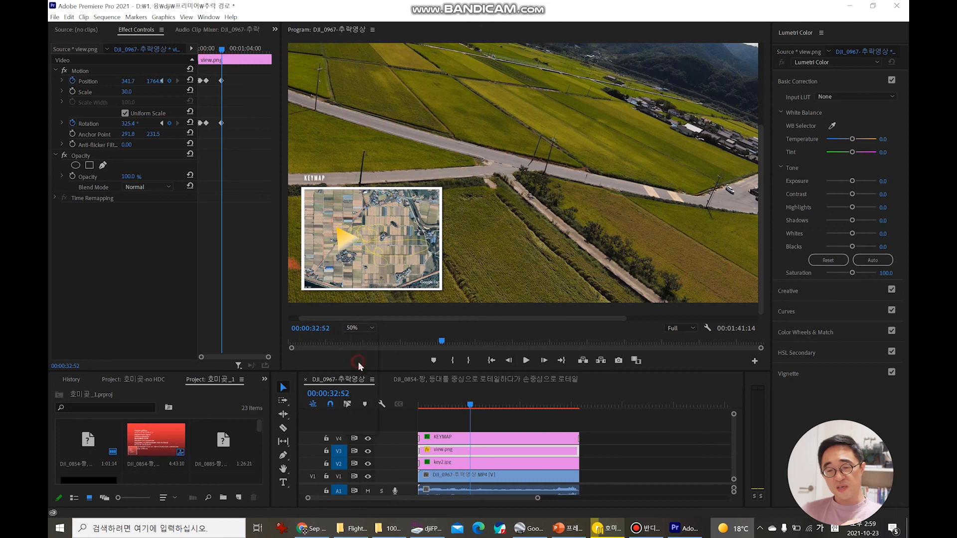
{"action": "left_click", "coordinate": [358, 357]}
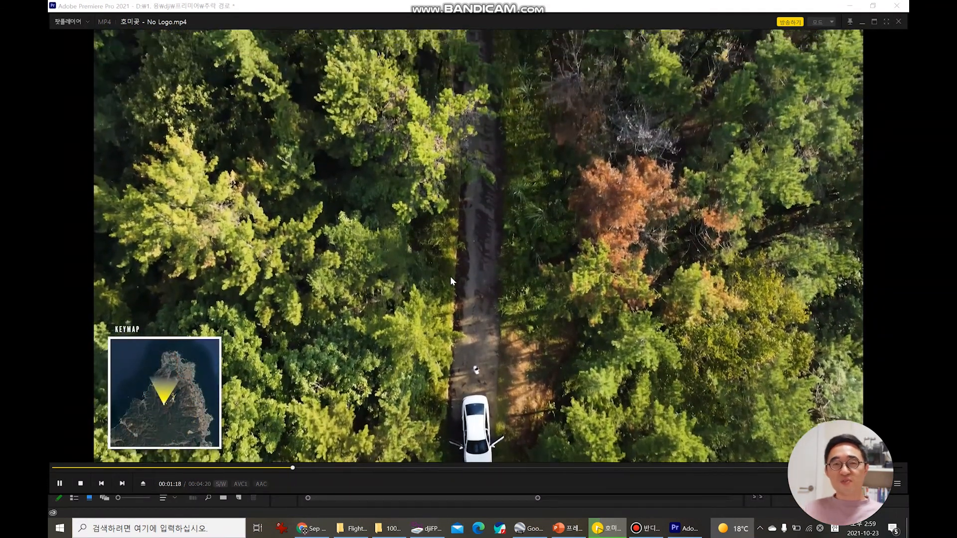
{"action": "key", "text": "space"}
{"action": "left_click", "coordinate": [646, 527]}
{"action": "left_click", "coordinate": [646, 527]}
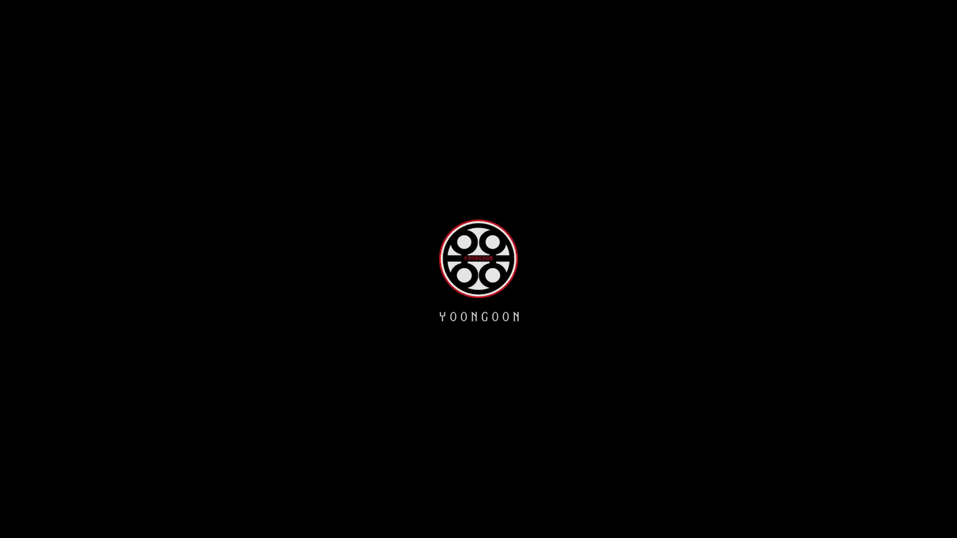